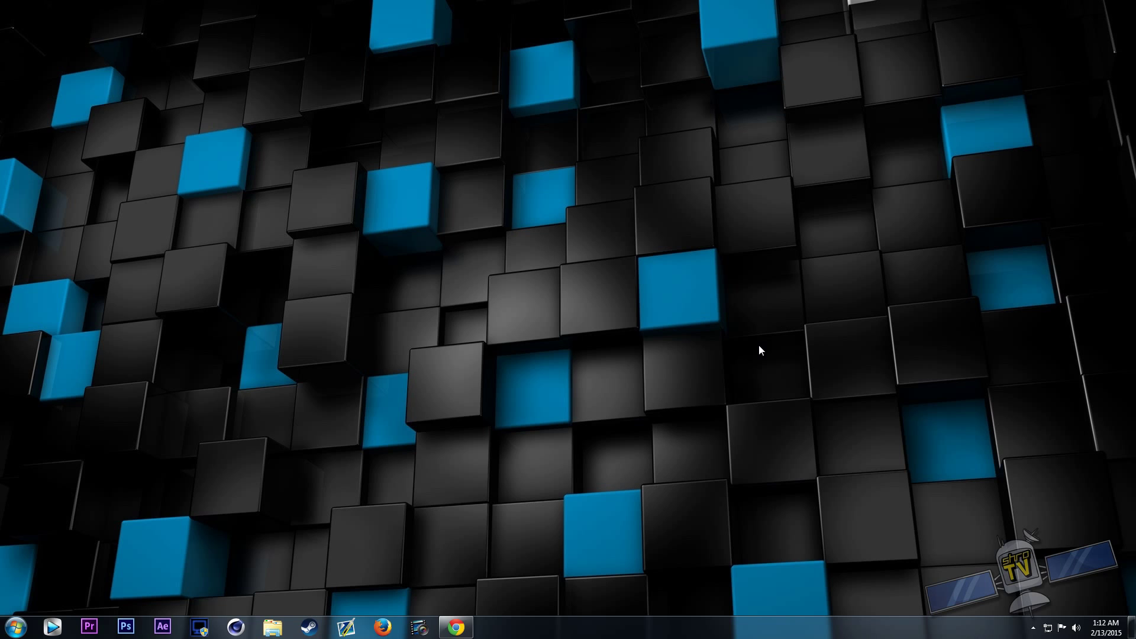
# Open the Control Panel's System page to see the Windows edition, processor and installed memory.
pyautogui.press('super+Pause')
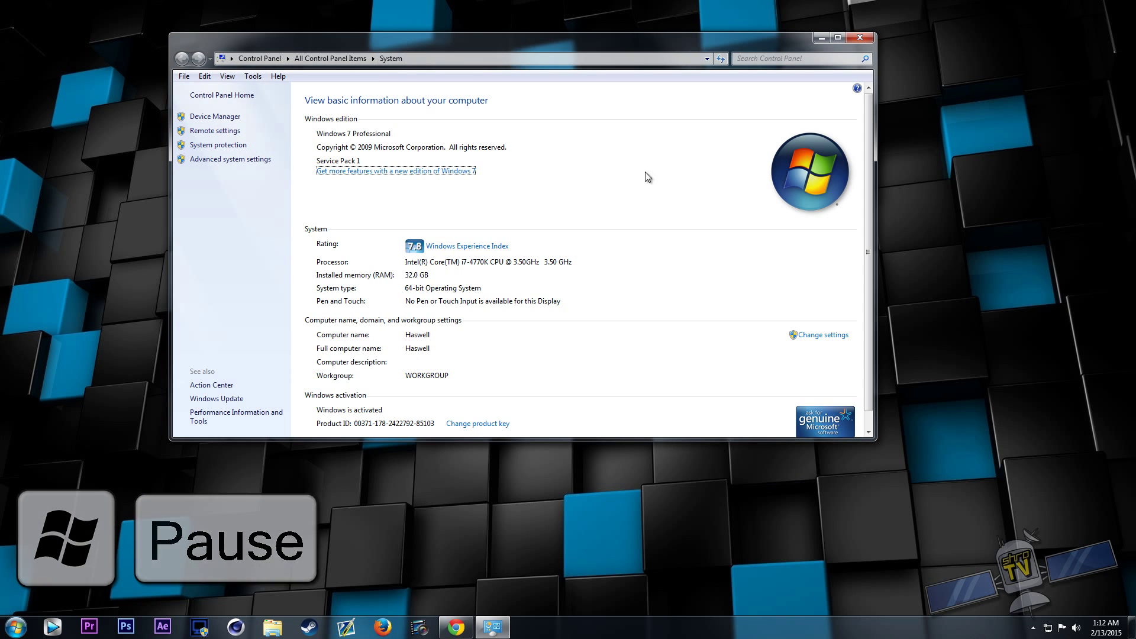
pyautogui.click(863, 36)
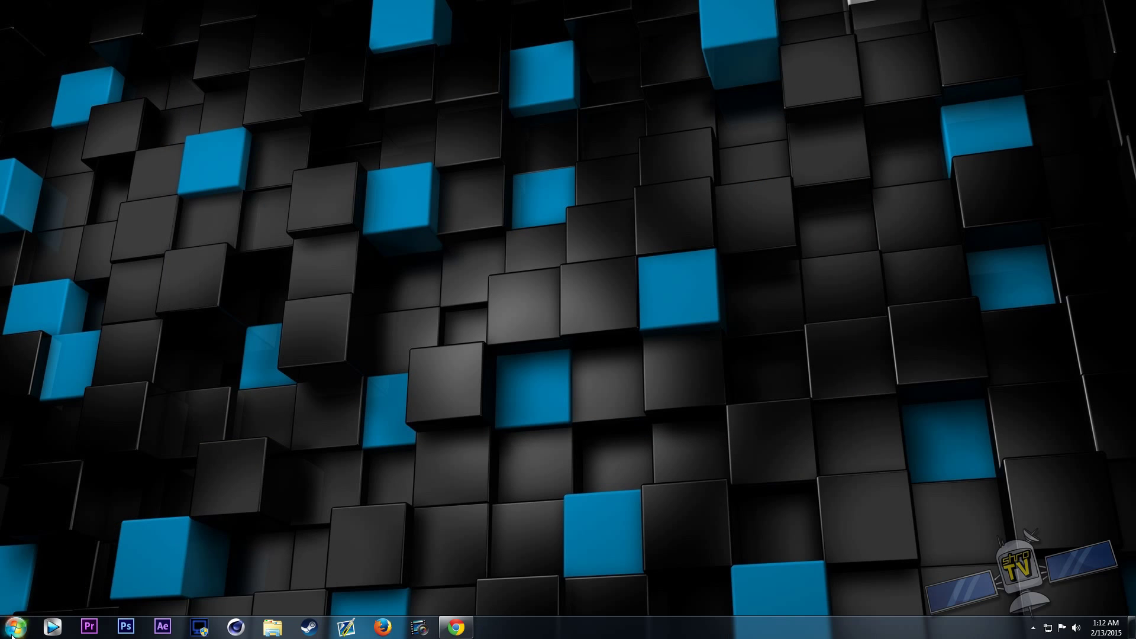
pyautogui.click(16, 626)
pyautogui.click(201, 160)
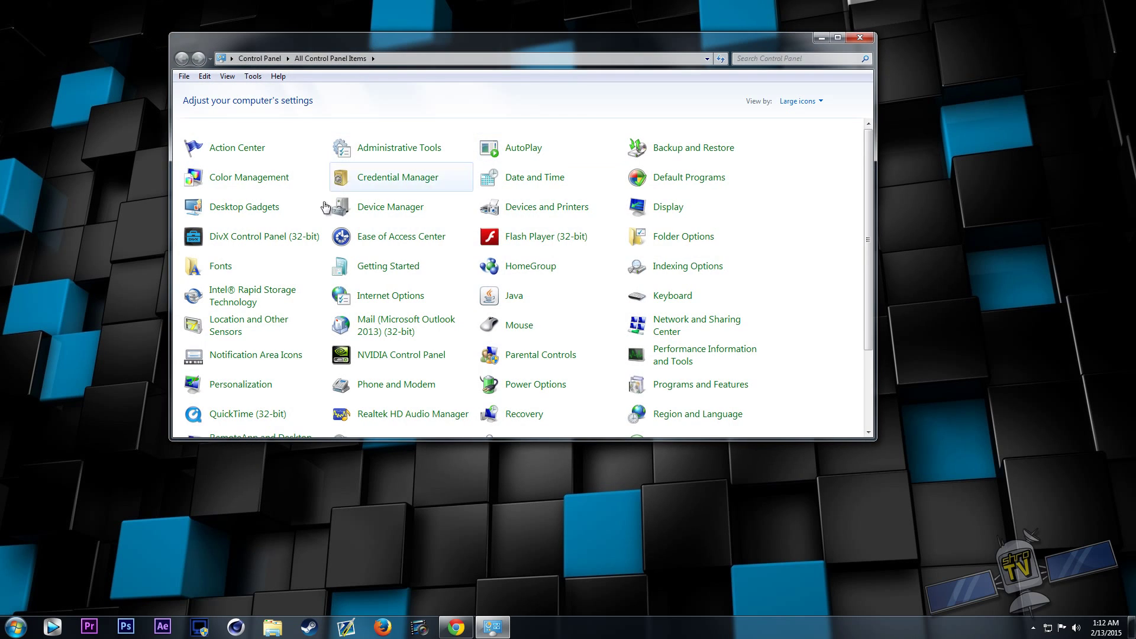
pyautogui.scroll(-2, 219, 326)
pyautogui.click(228, 405)
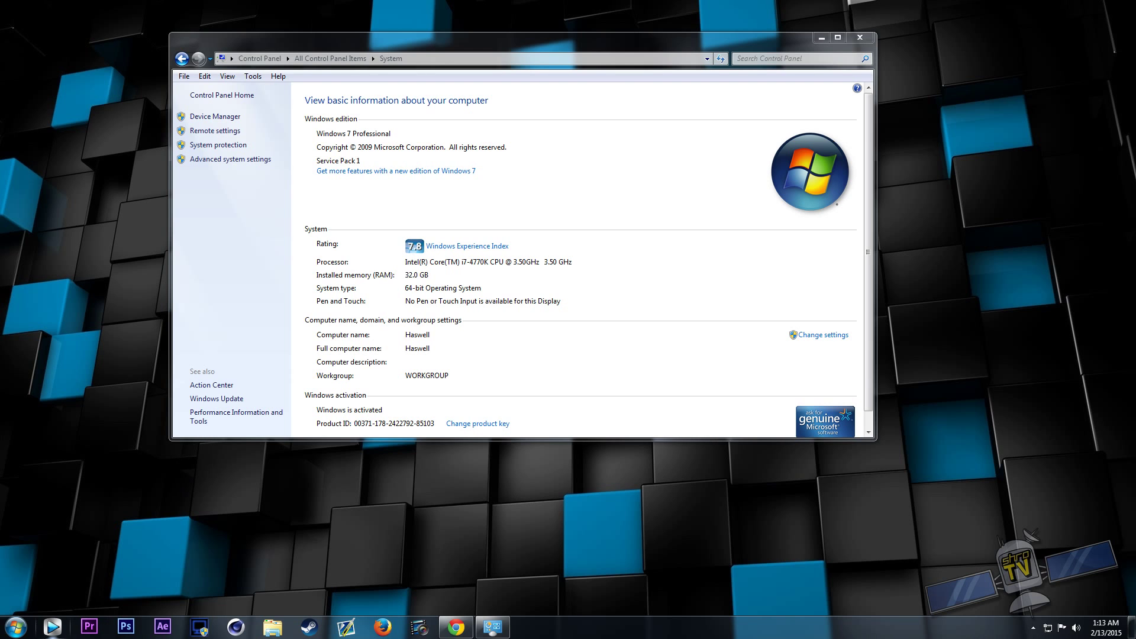
# Launch dxdiag, review the GeForce GTX 780 Ti on the Display 1 tab, and exit it.
pyautogui.click(22, 633)
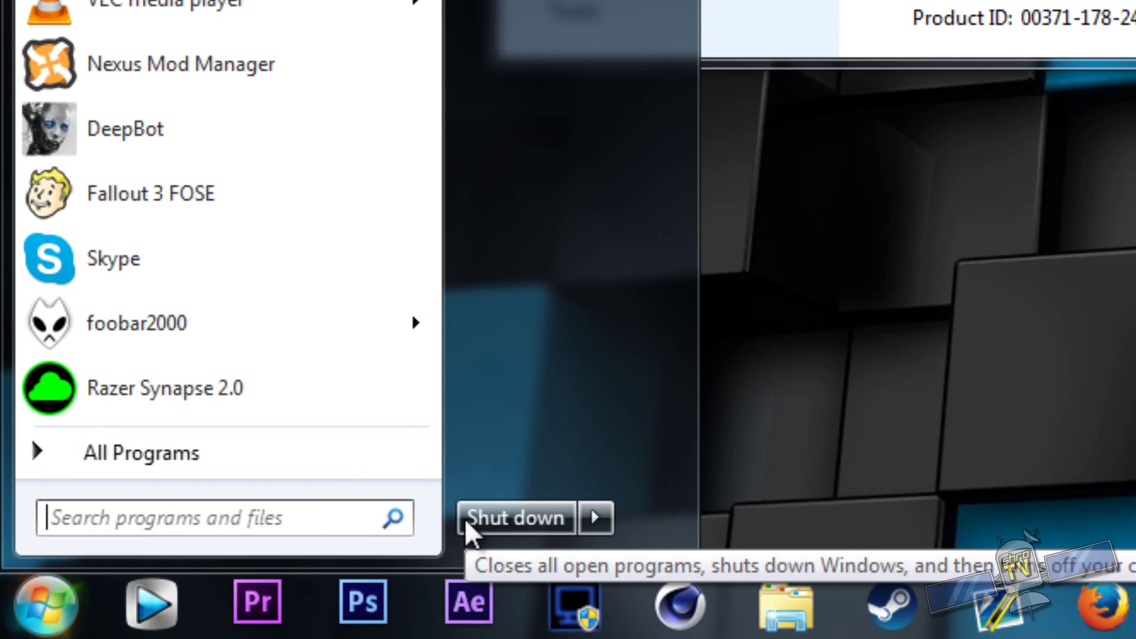
pyautogui.write('dxdiag')
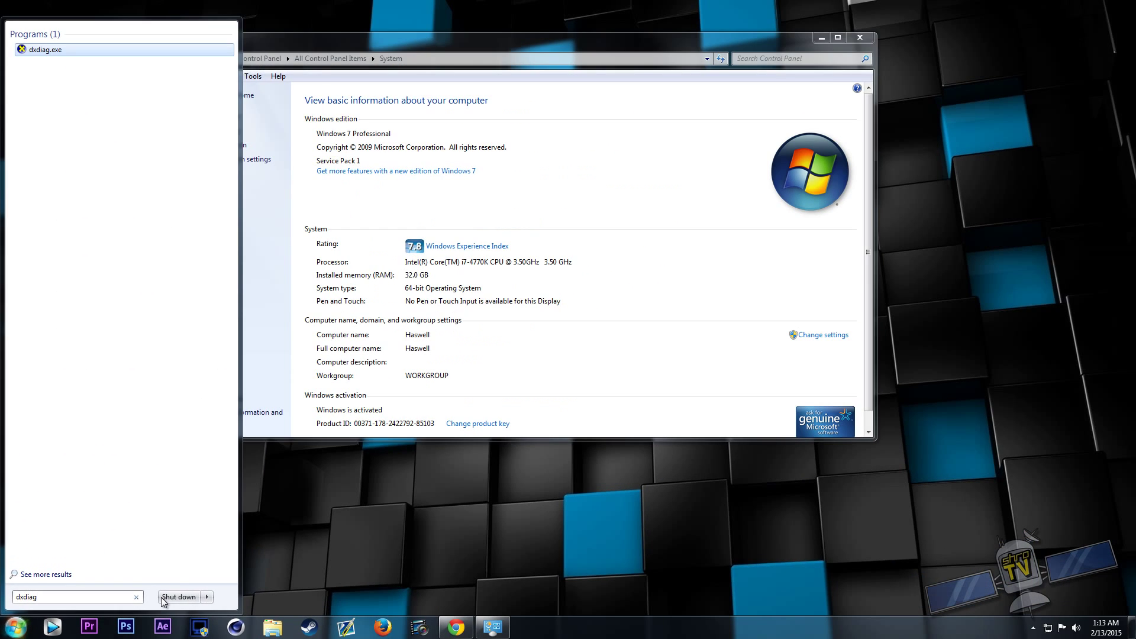
pyautogui.press('Escape')
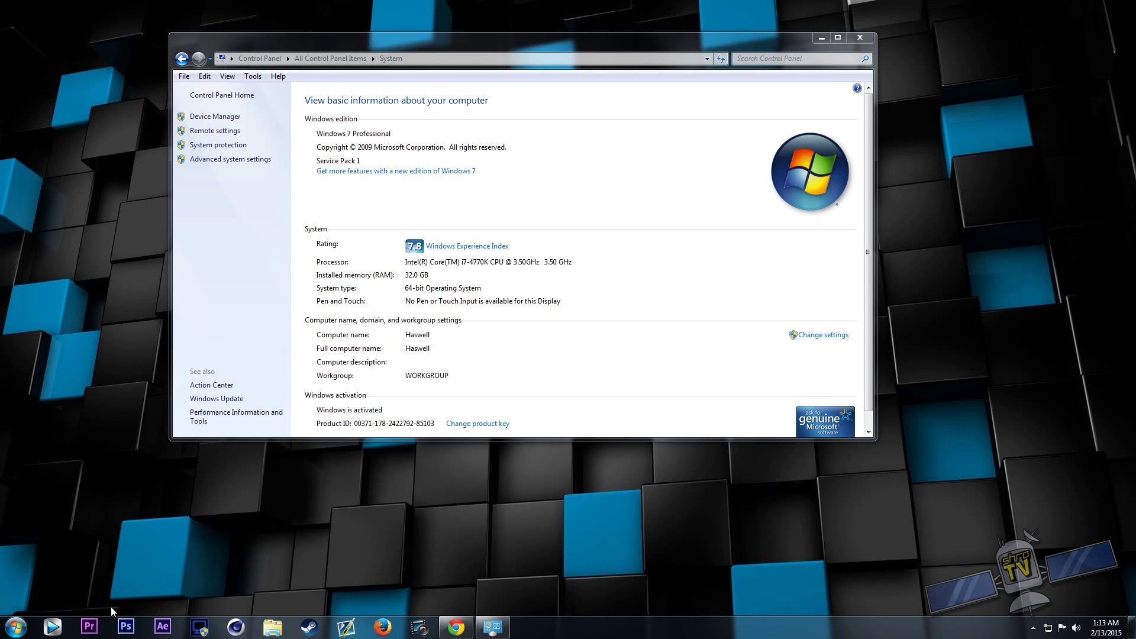
pyautogui.click(16, 626)
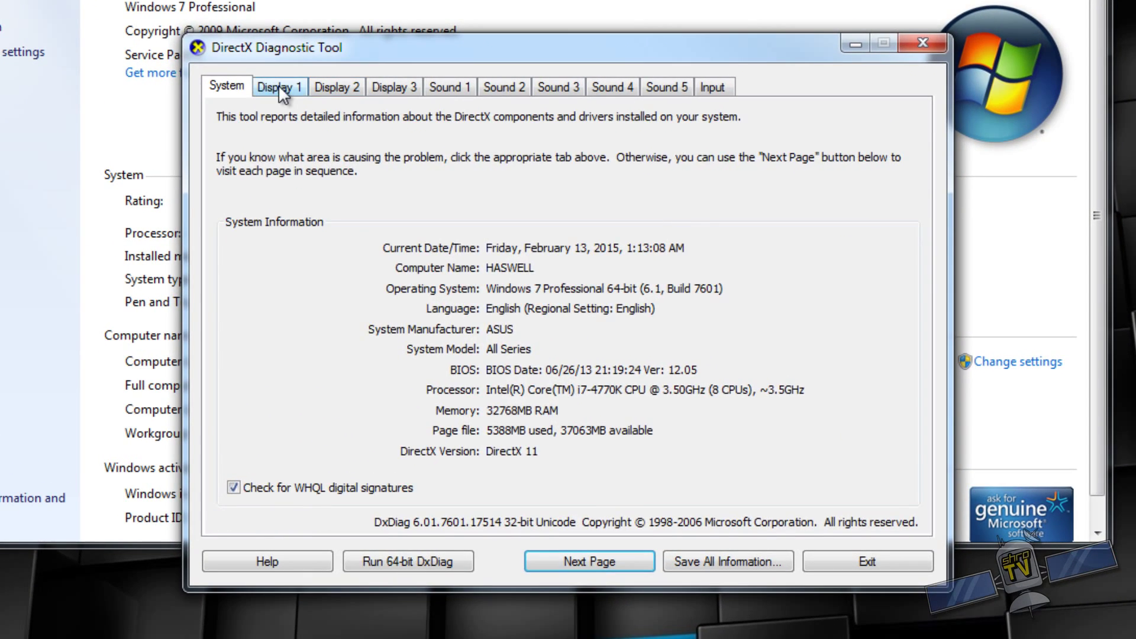
pyautogui.click(399, 175)
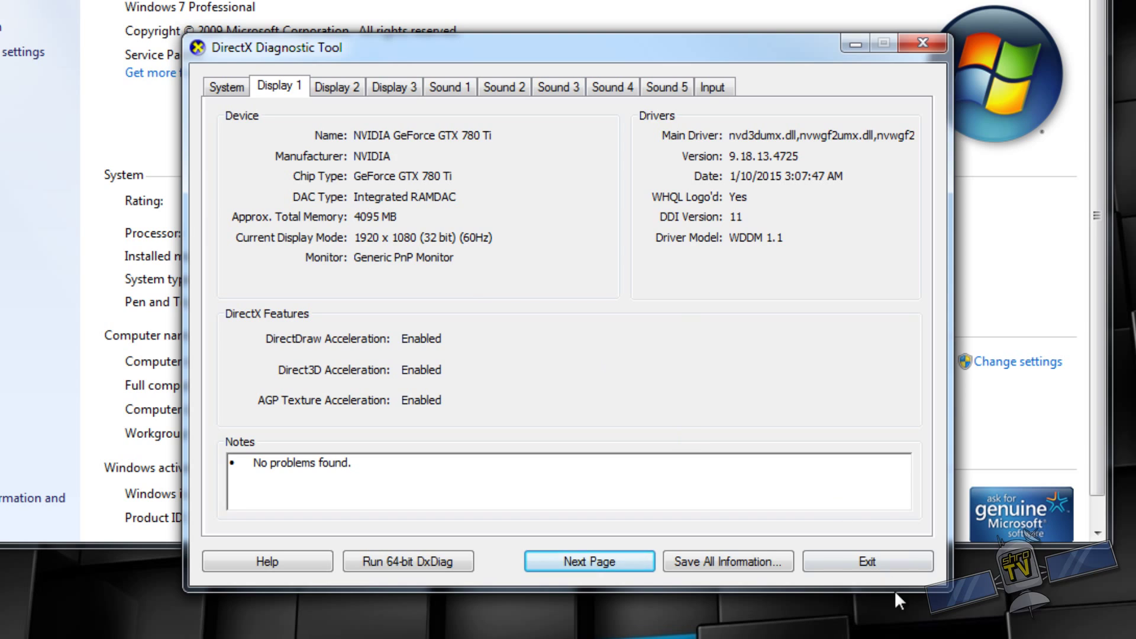
pyautogui.click(882, 560)
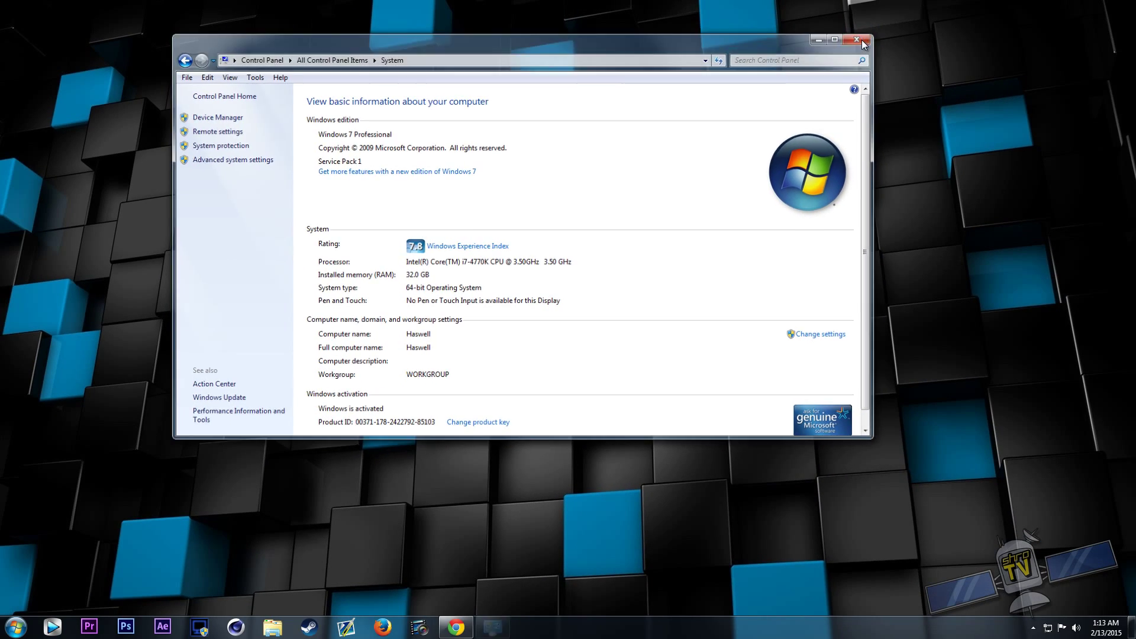
# Close the System window and download the OBS 0.64 Beta Windows 7/8 installer in Chrome.
pyautogui.click(926, 37)
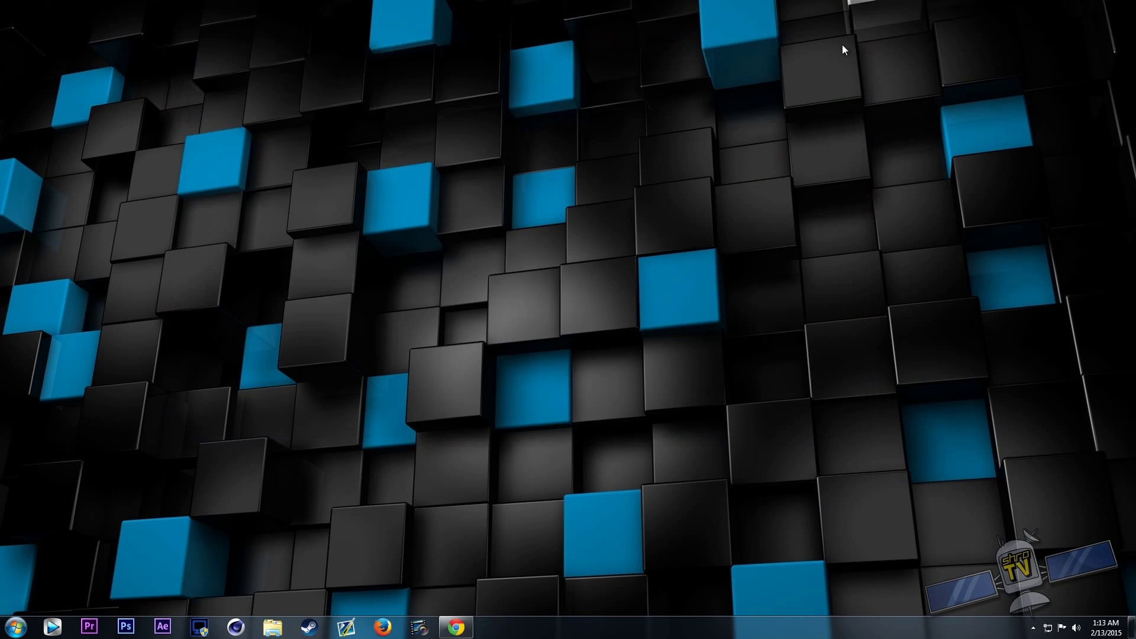
pyautogui.click(456, 627)
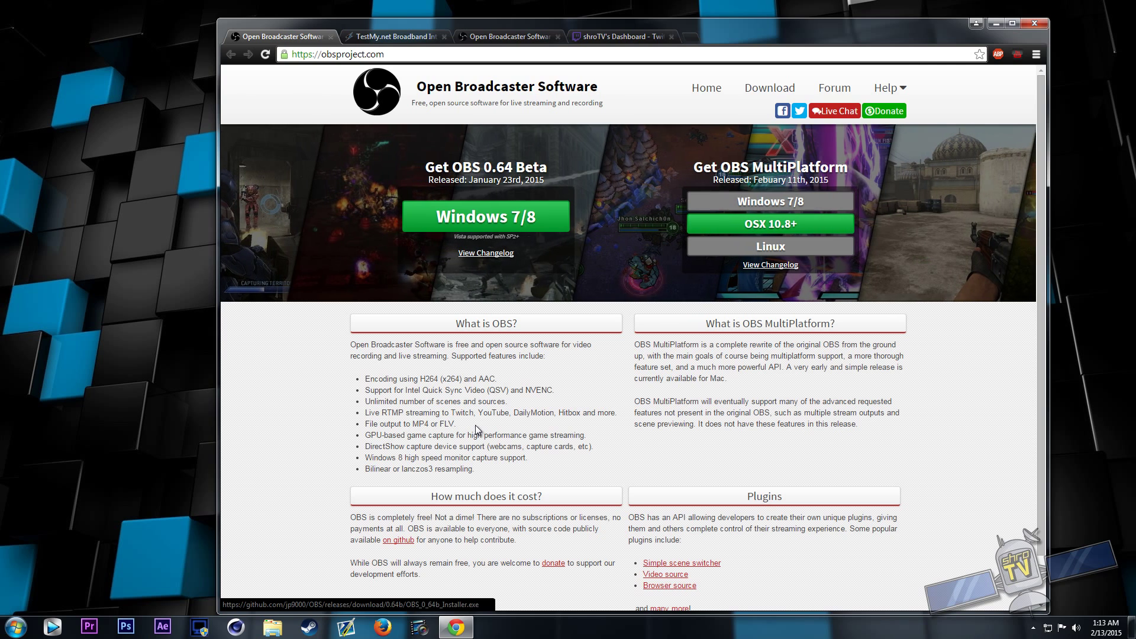
pyautogui.click(481, 219)
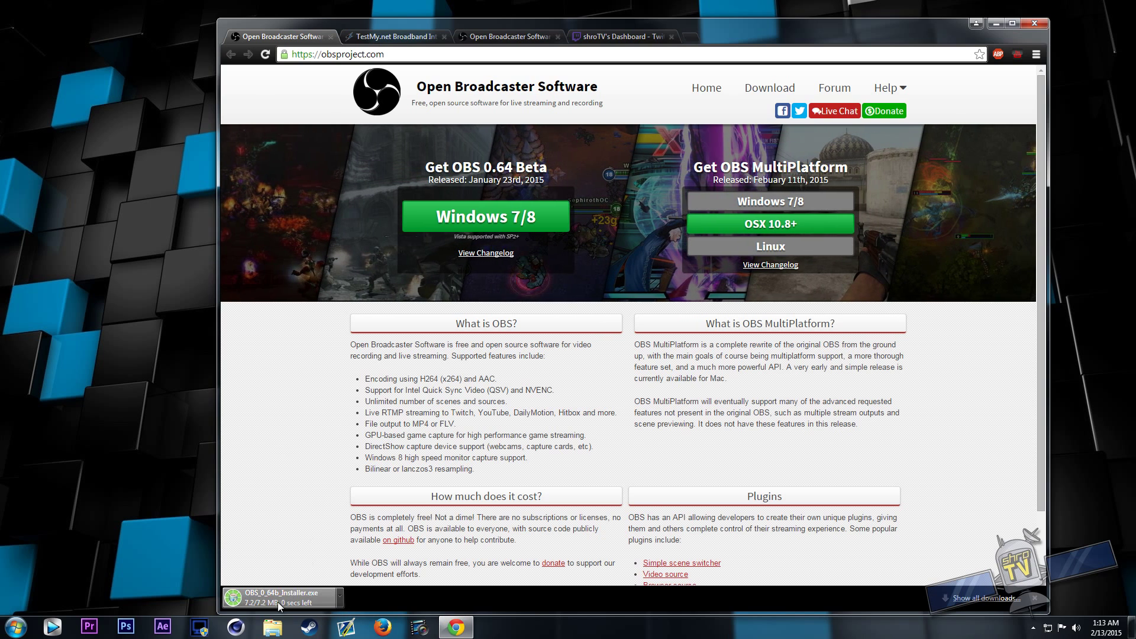
# Run OBS_0_64b_Installer.exe and quit setup at the license agreement page.
pyautogui.click(273, 599)
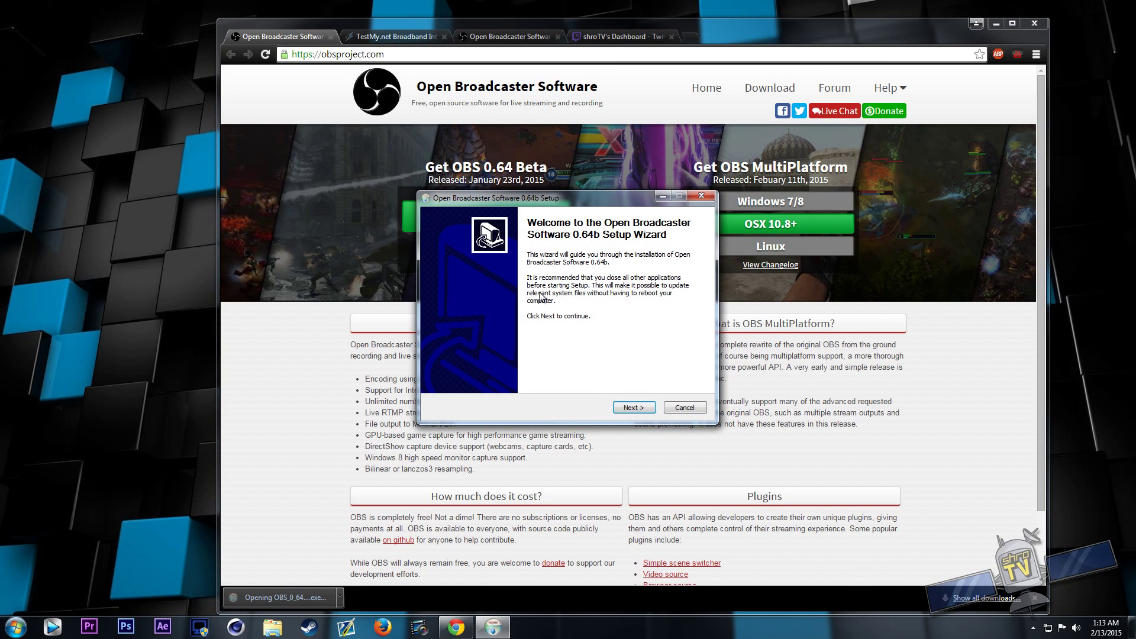
pyautogui.click(638, 408)
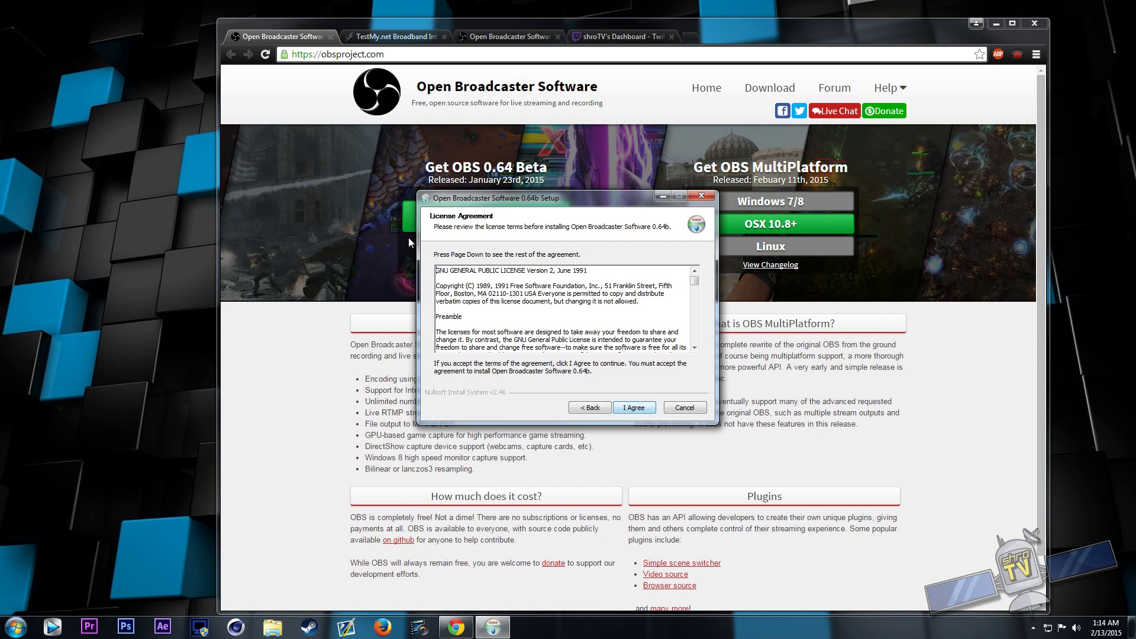
pyautogui.click(685, 408)
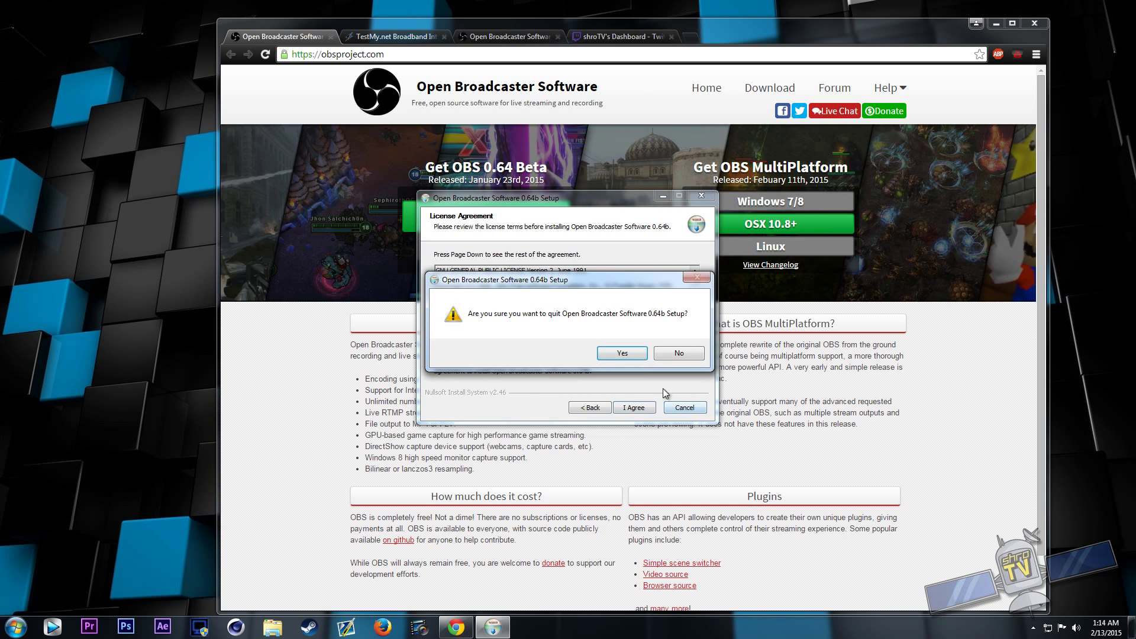
pyautogui.click(621, 353)
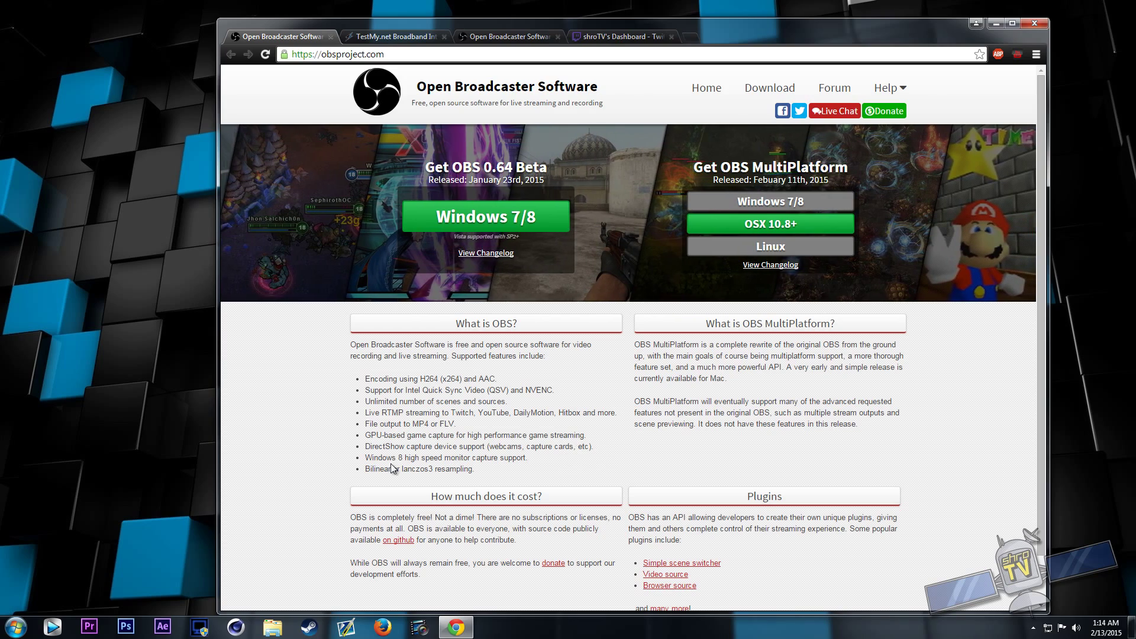
# Launch the installed OBS (64bit) from the Start menu and position its window.
pyautogui.press('super')
pyautogui.click(83, 55)
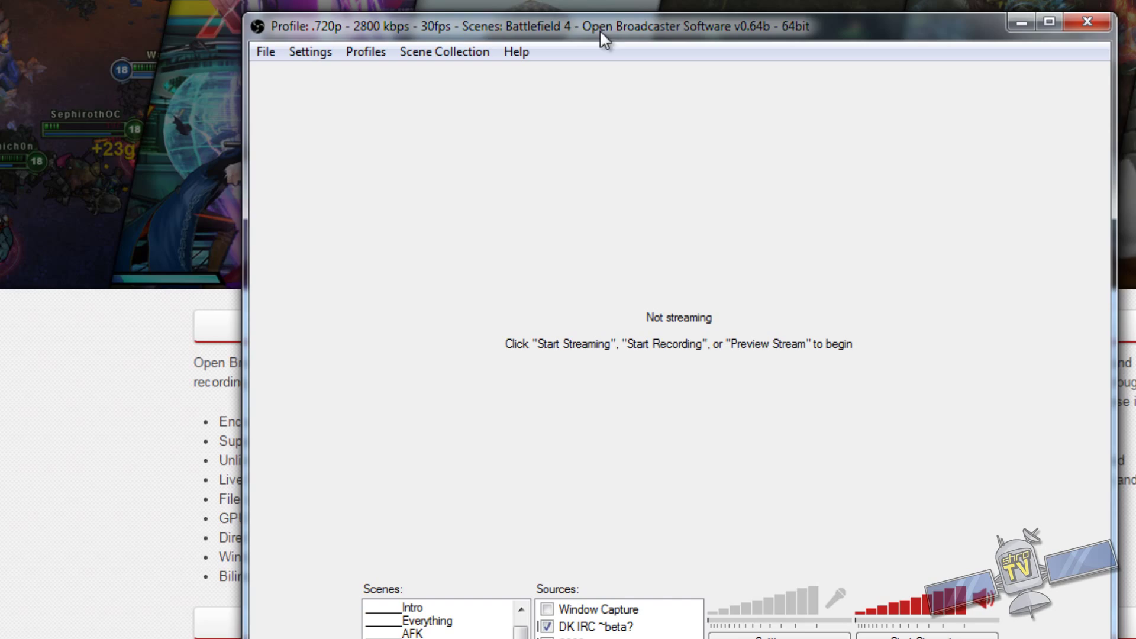
pyautogui.moveTo(599, 30); pyautogui.dragTo(531, 43)
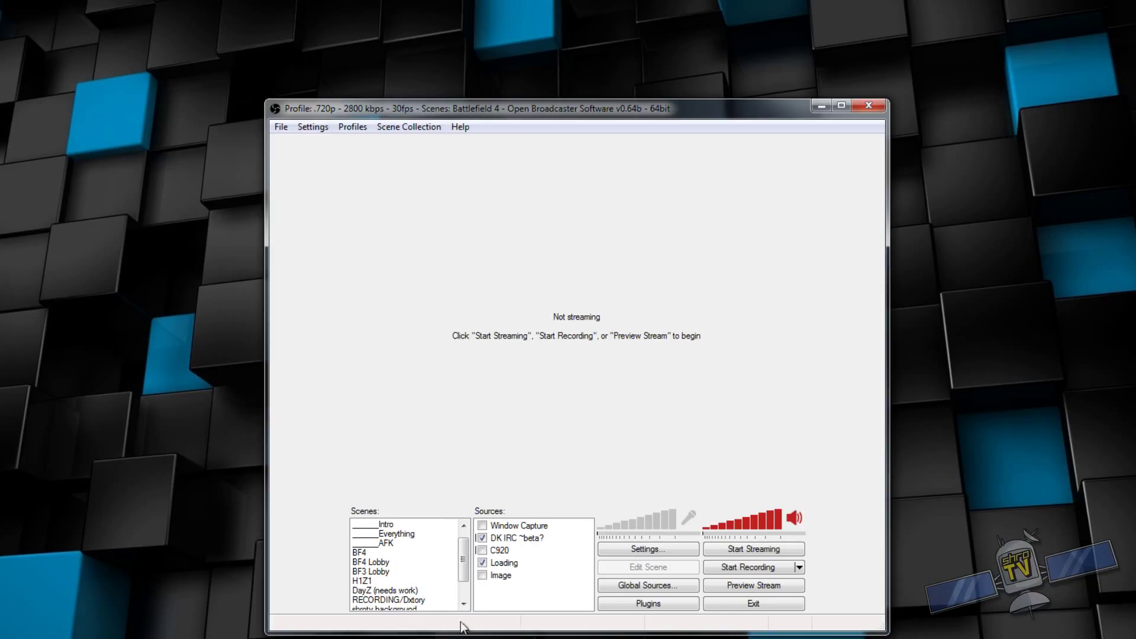
# Create a new scene collection named Tutorial.
pyautogui.click(423, 128)
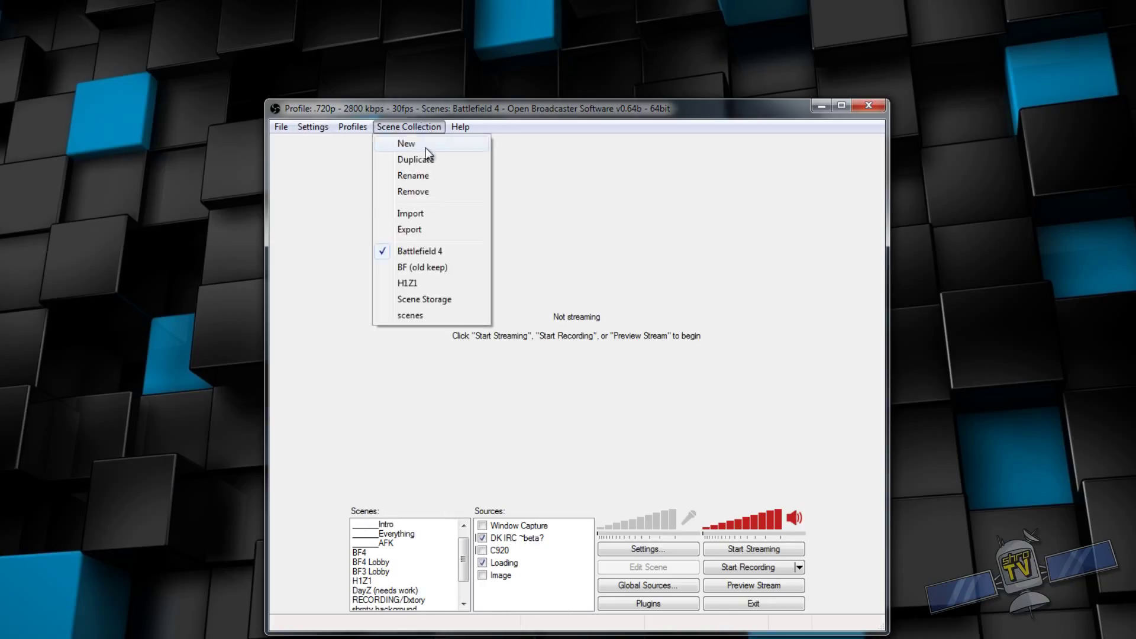
pyautogui.click(425, 147)
pyautogui.write('Tutorial')
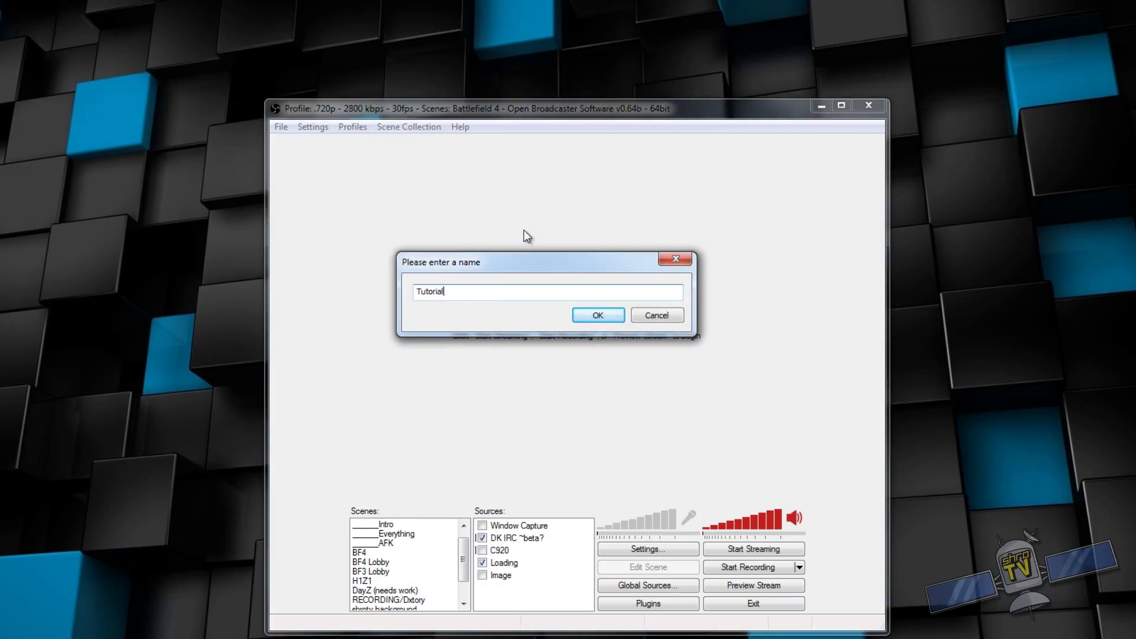
pyautogui.click(598, 316)
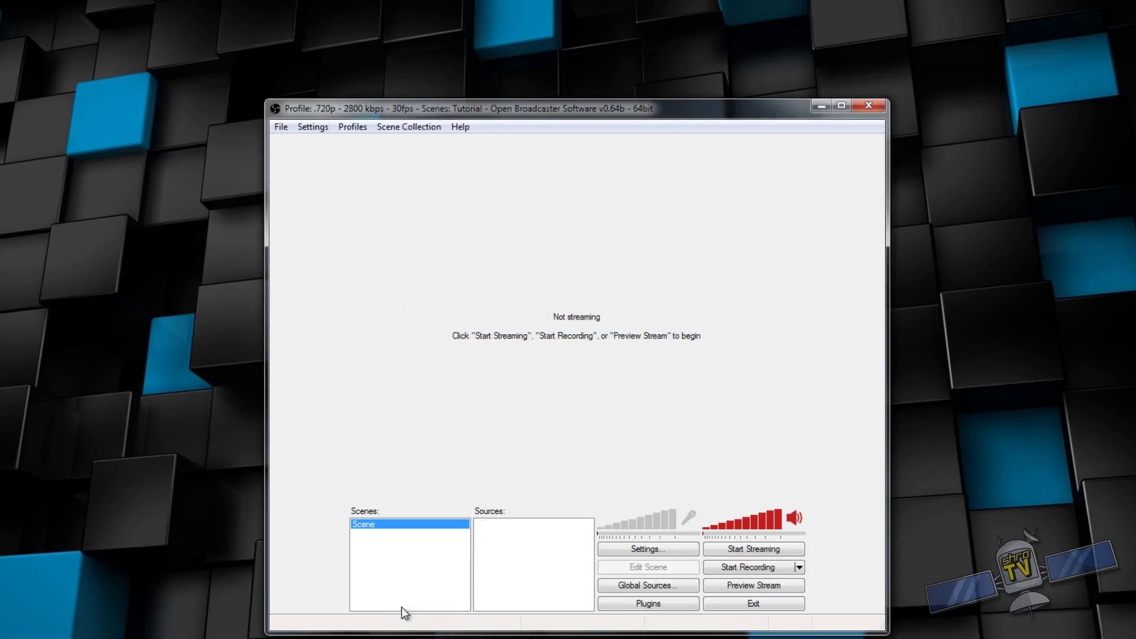
# Add a new setting profile named tutorial in Settings and confirm with OK.
pyautogui.click(312, 126)
pyautogui.click(355, 144)
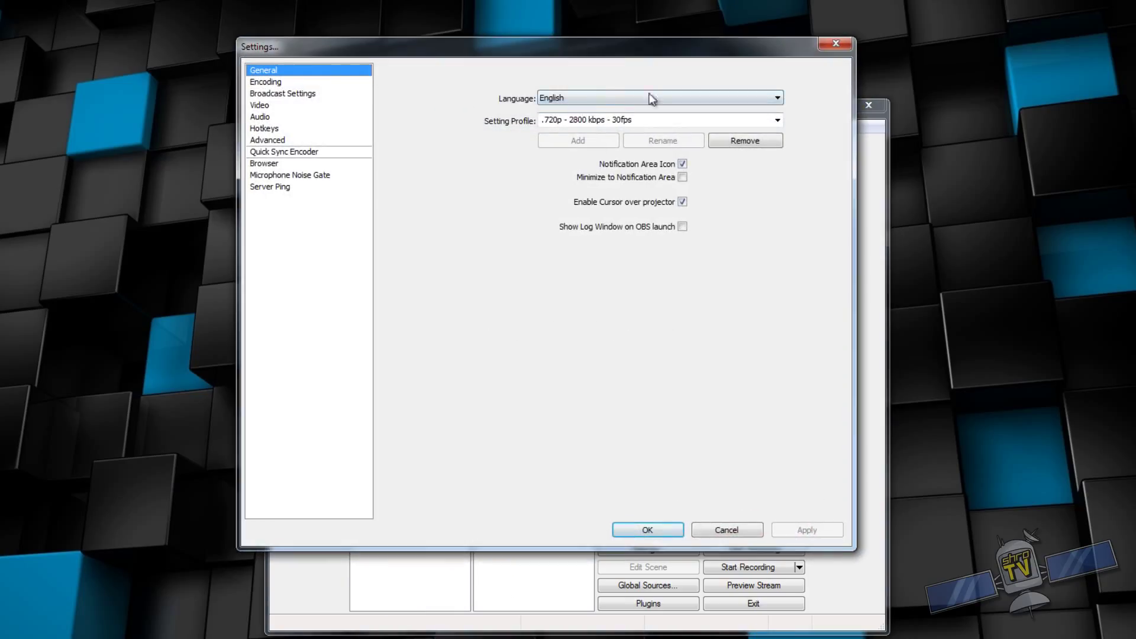
pyautogui.moveTo(678, 119); pyautogui.dragTo(526, 121)
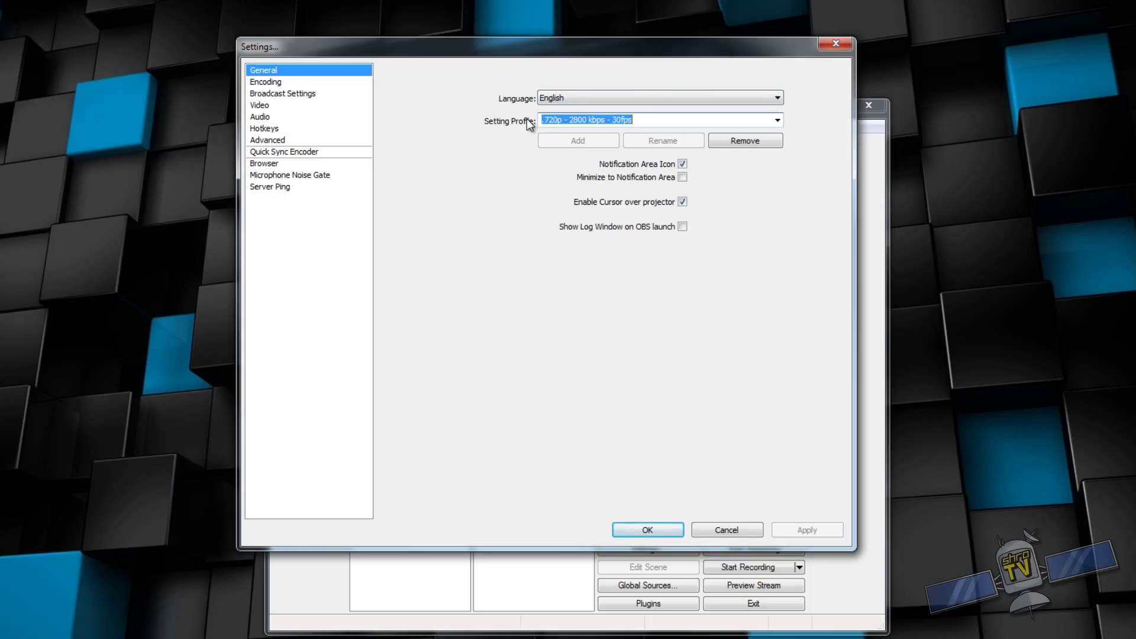
pyautogui.write('tutorial')
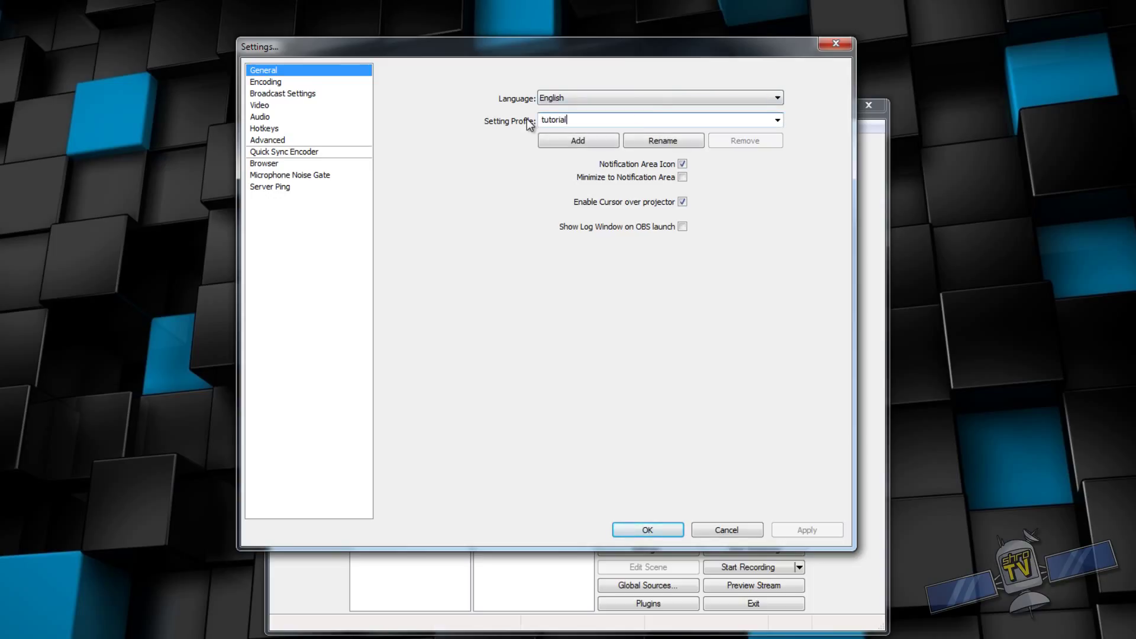
pyautogui.click(575, 143)
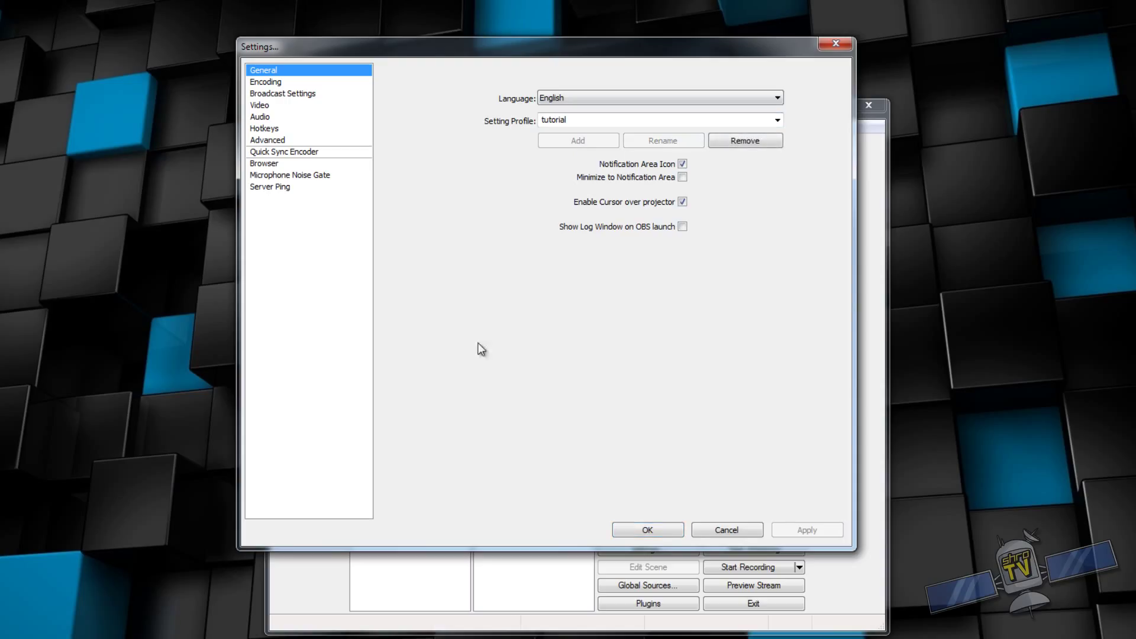
pyautogui.click(667, 529)
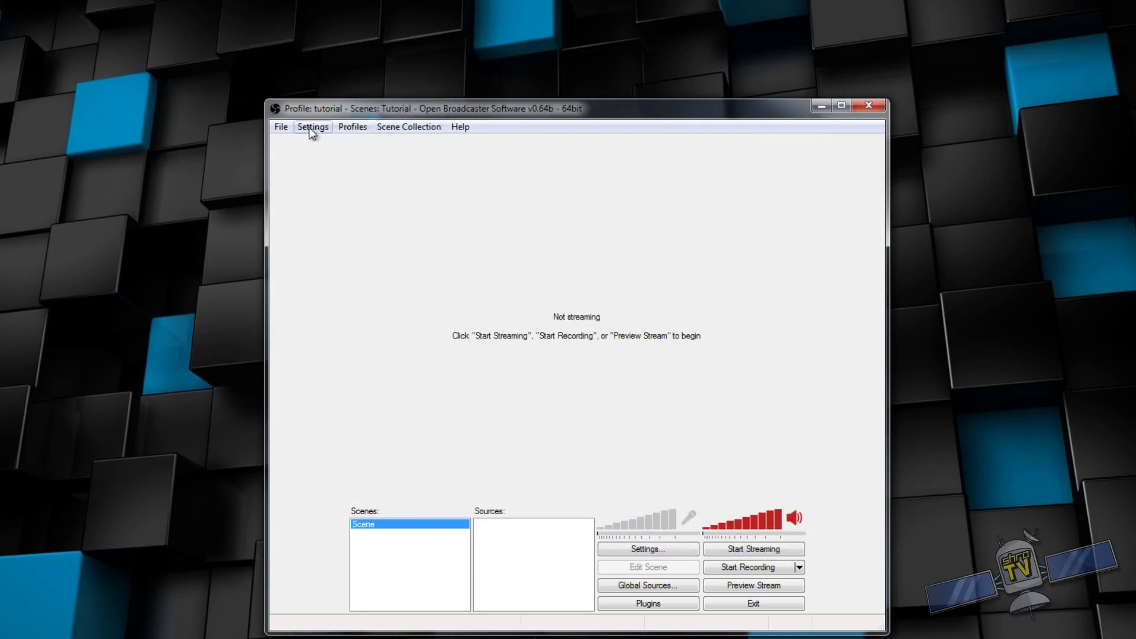
pyautogui.click(309, 127)
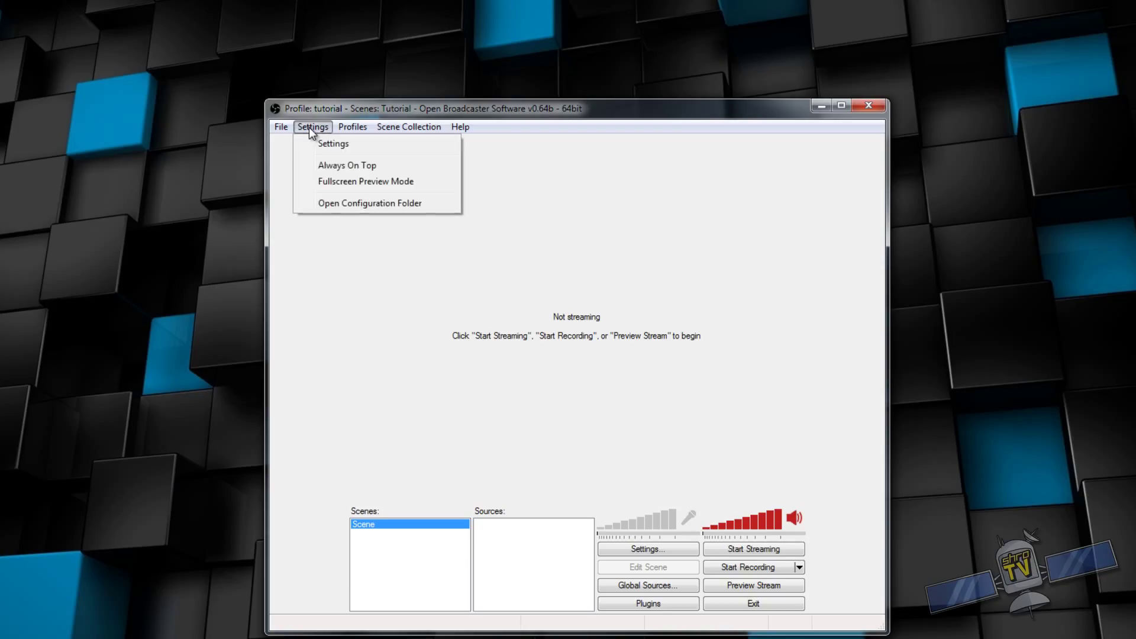
pyautogui.click(340, 144)
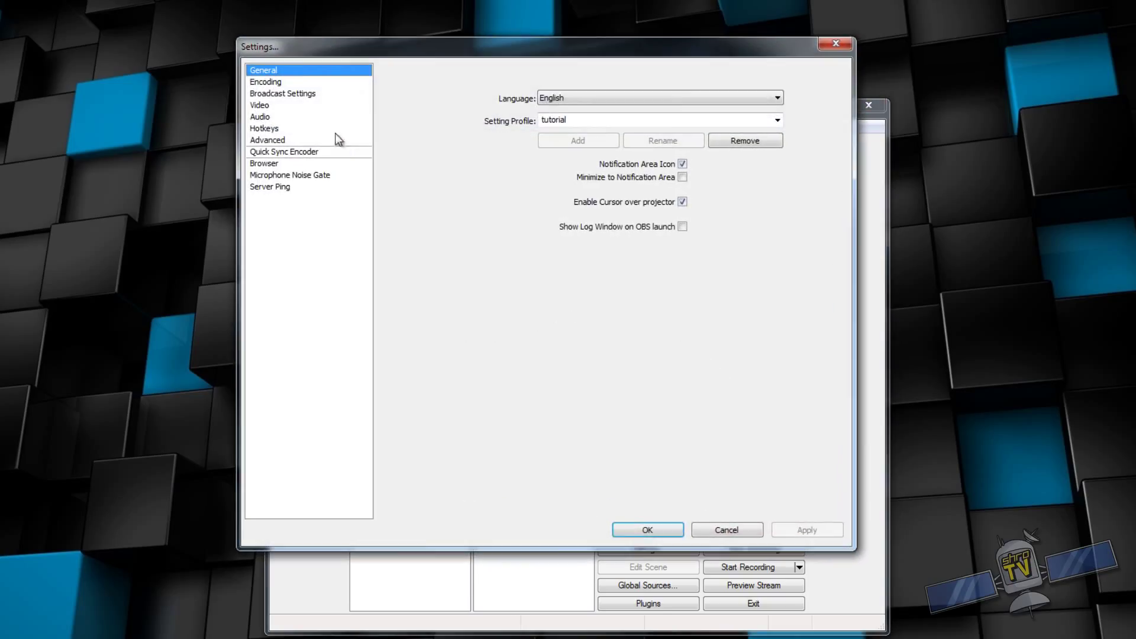
pyautogui.click(287, 83)
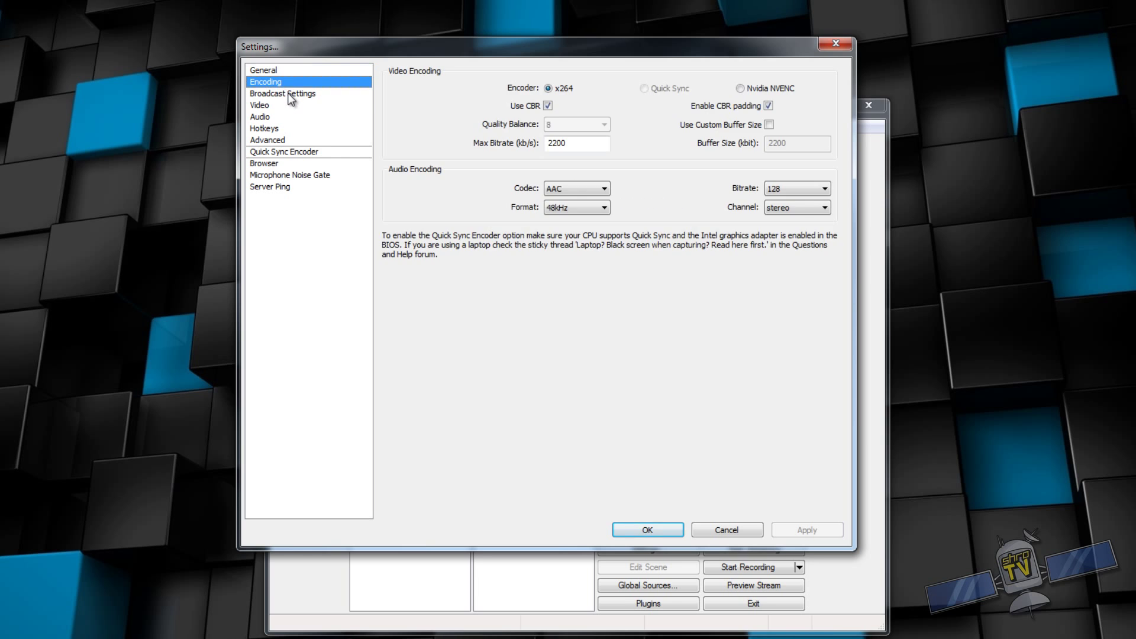
pyautogui.click(288, 94)
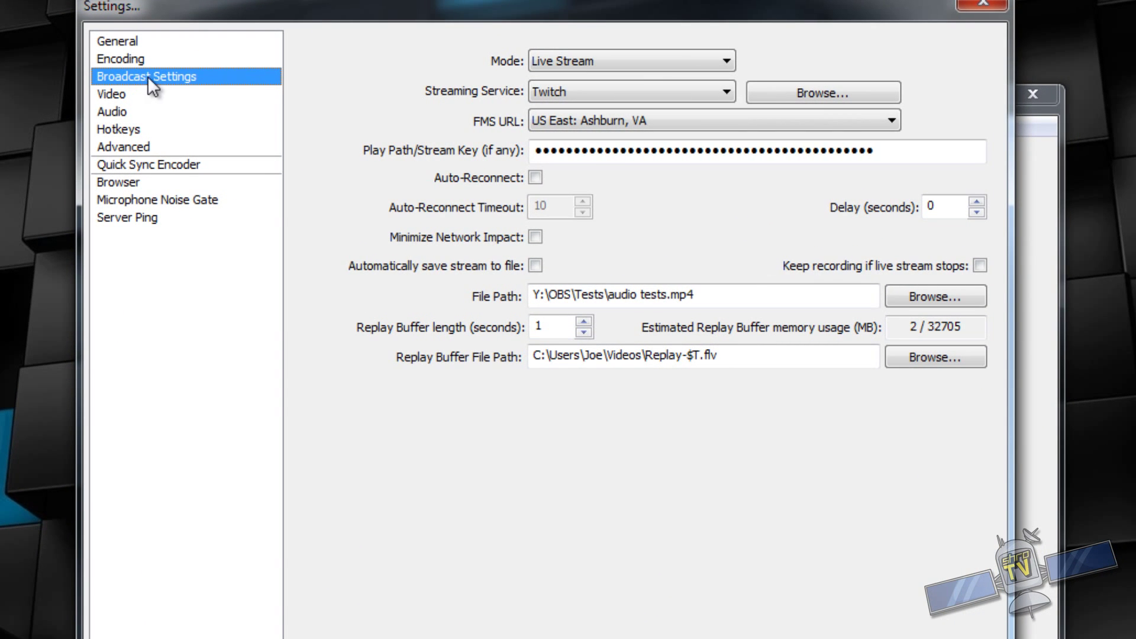
pyautogui.click(587, 123)
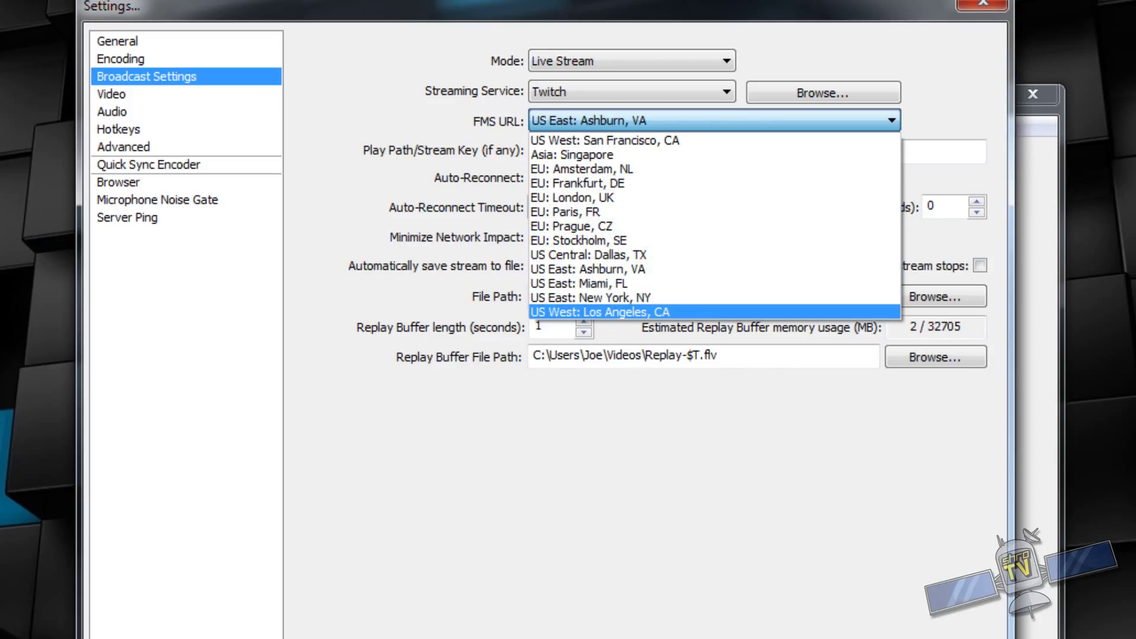
pyautogui.click(627, 347)
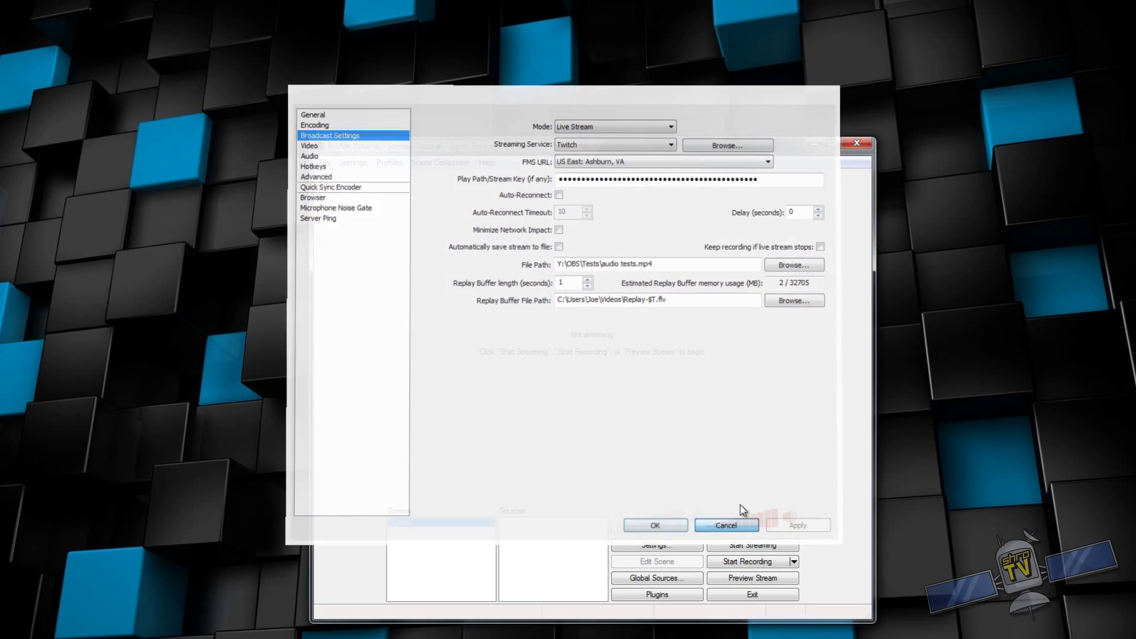
pyautogui.click(740, 524)
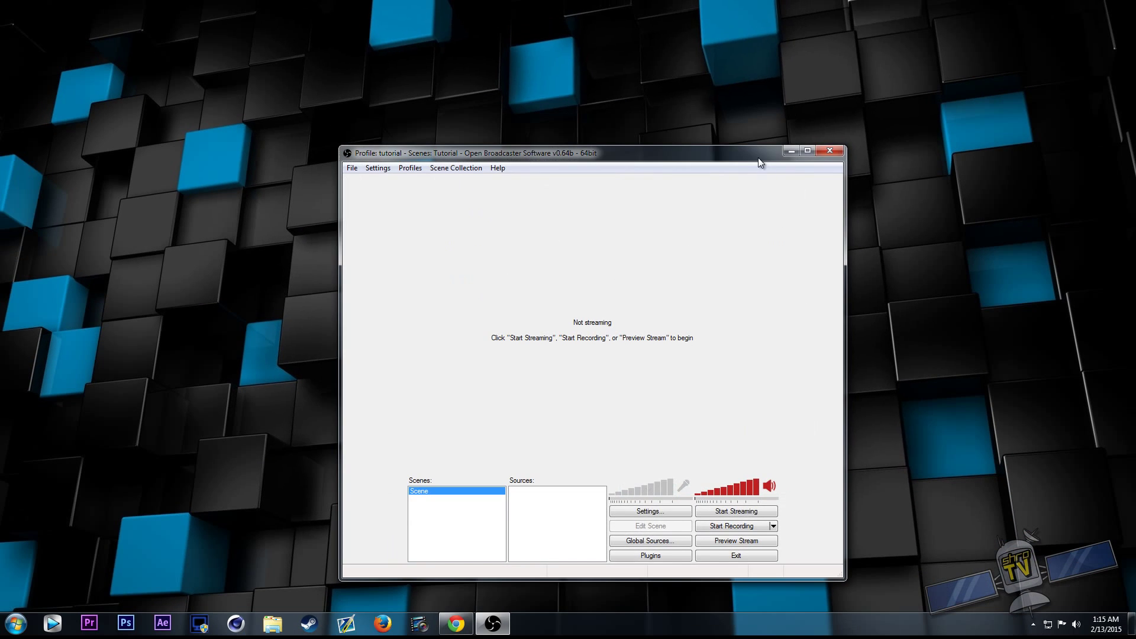
# Switch to the TestMy.net tab in Chrome and run a 6 MB manual upload test.
pyautogui.click(784, 153)
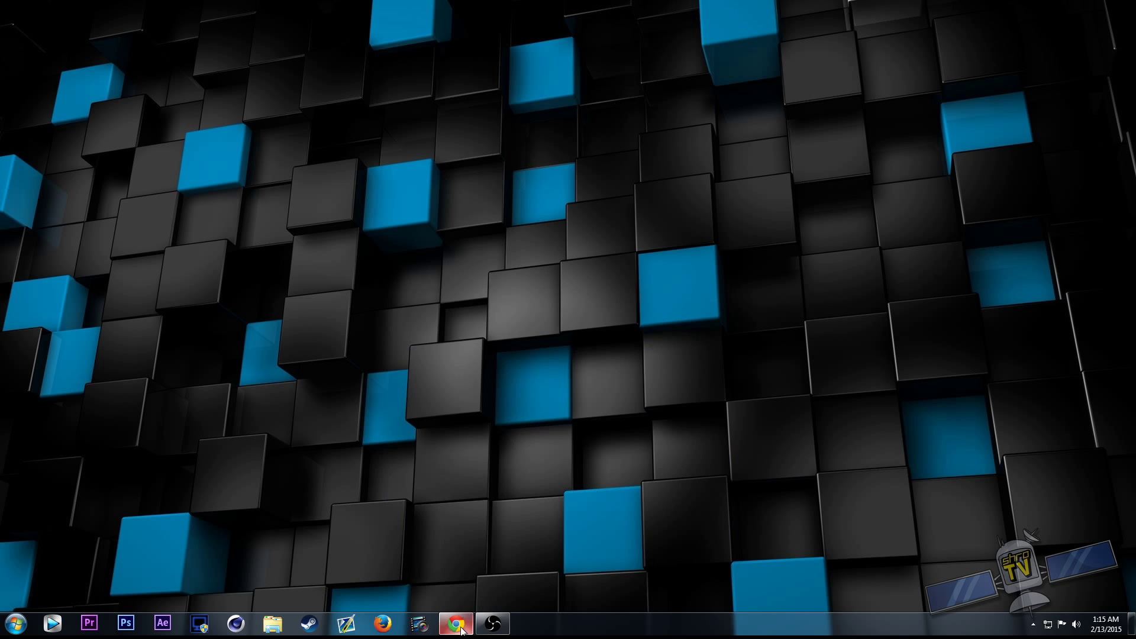
pyautogui.click(456, 624)
pyautogui.click(395, 33)
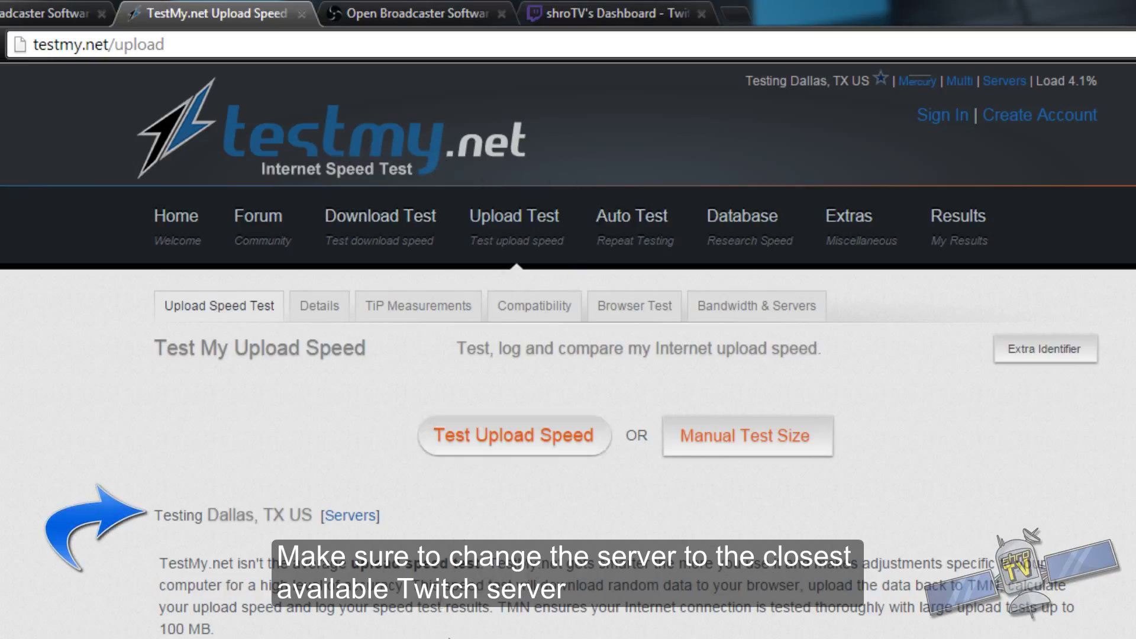
pyautogui.click(766, 446)
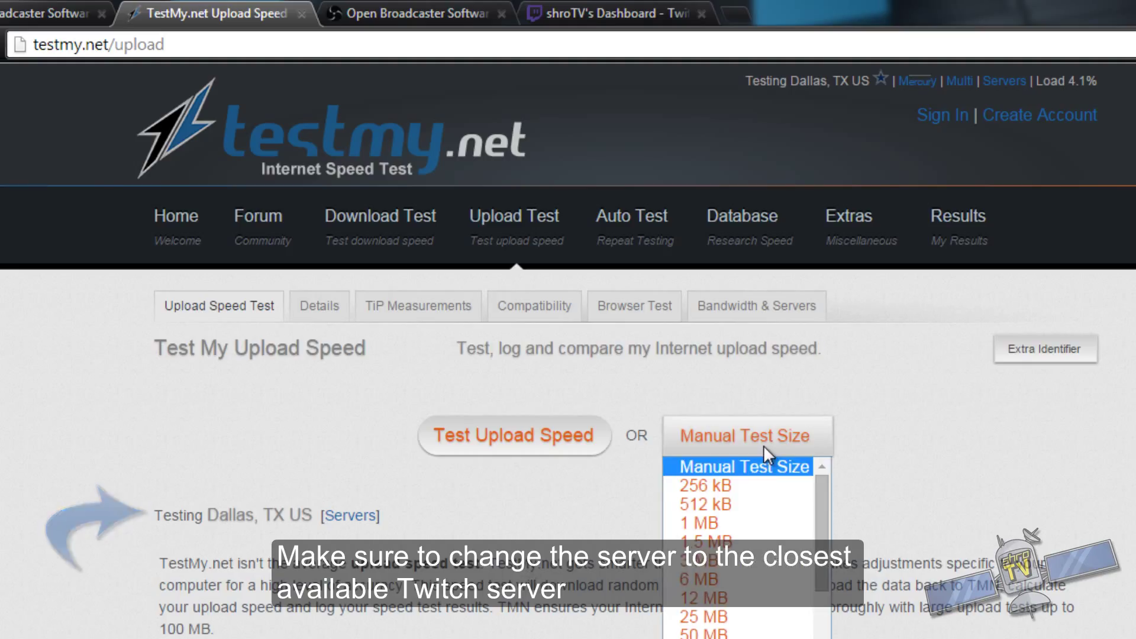
pyautogui.click(721, 577)
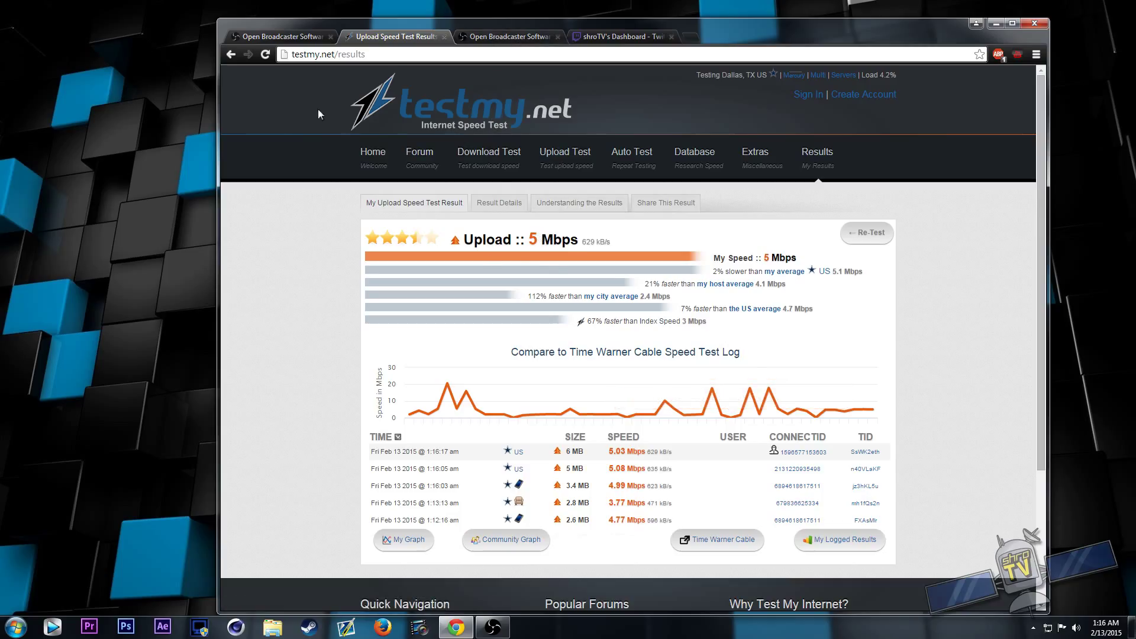
# Switch to the obsproject.com Stream Settings Estimator tab and look over its heading and address.
pyautogui.click(518, 37)
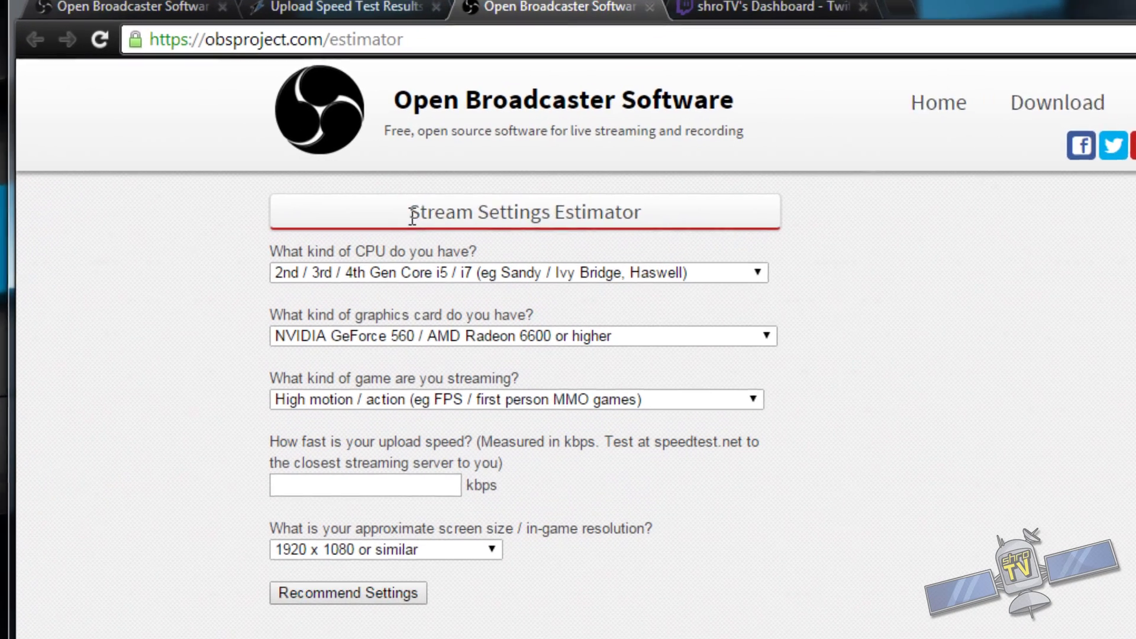
pyautogui.moveTo(430, 147); pyautogui.dragTo(551, 148)
pyautogui.click(642, 218)
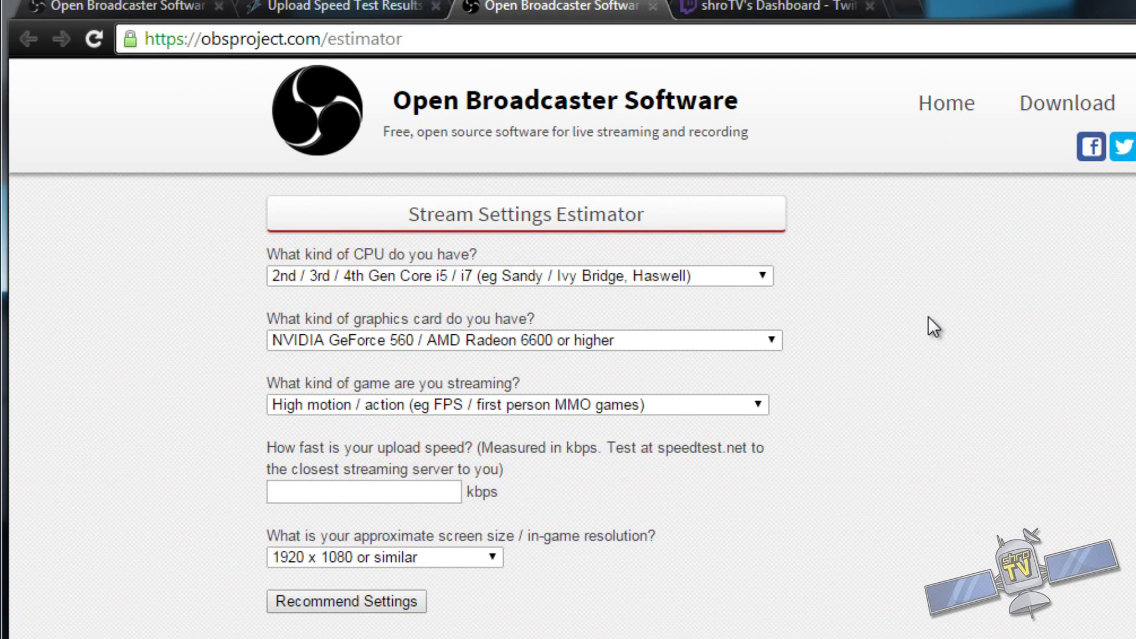
pyautogui.moveTo(438, 38); pyautogui.dragTo(149, 40)
pyautogui.click(1043, 435)
# Keep Core i5/i7 CPU, current graphics card and High motion game, then enter 5000 kbps upload.
pyautogui.click(389, 279)
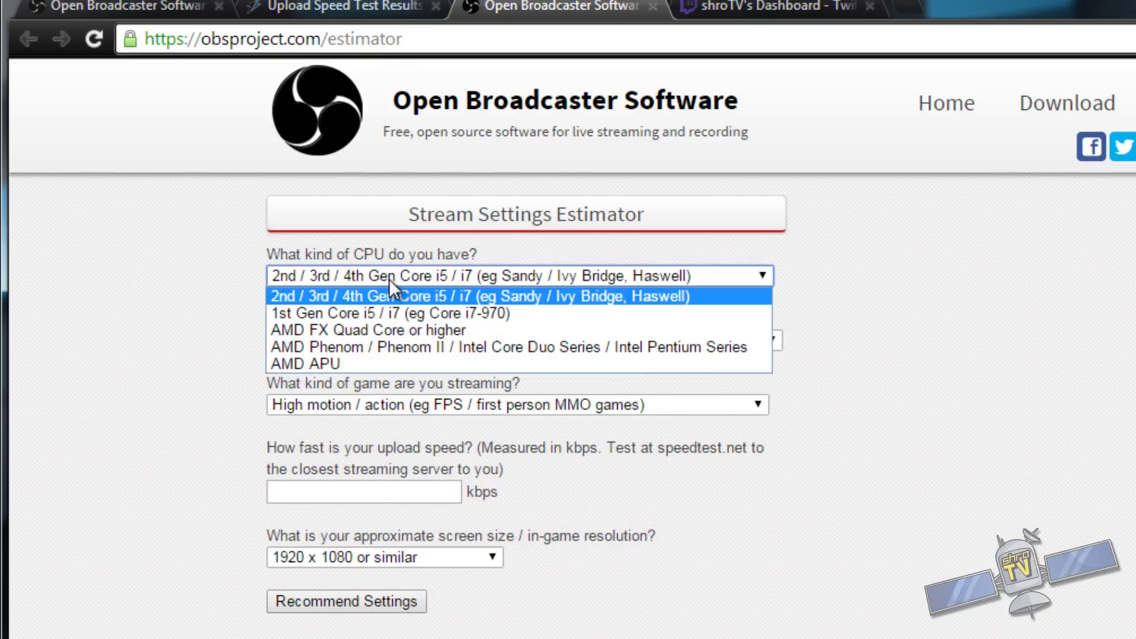
pyautogui.click(434, 276)
pyautogui.click(772, 283)
pyautogui.click(770, 277)
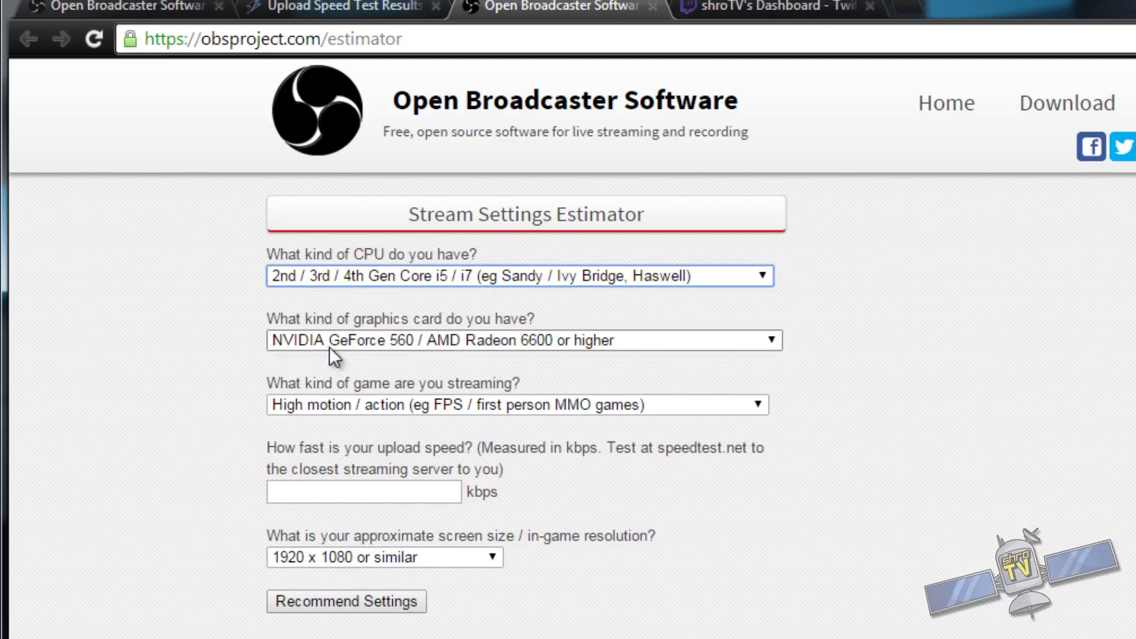
pyautogui.click(730, 348)
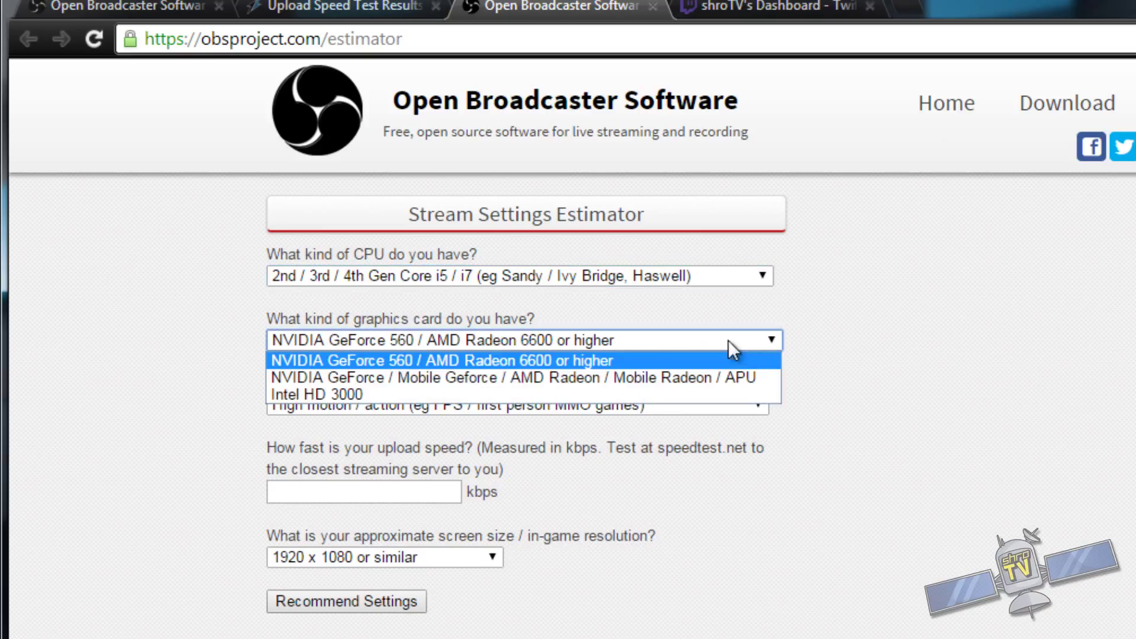
pyautogui.click(772, 342)
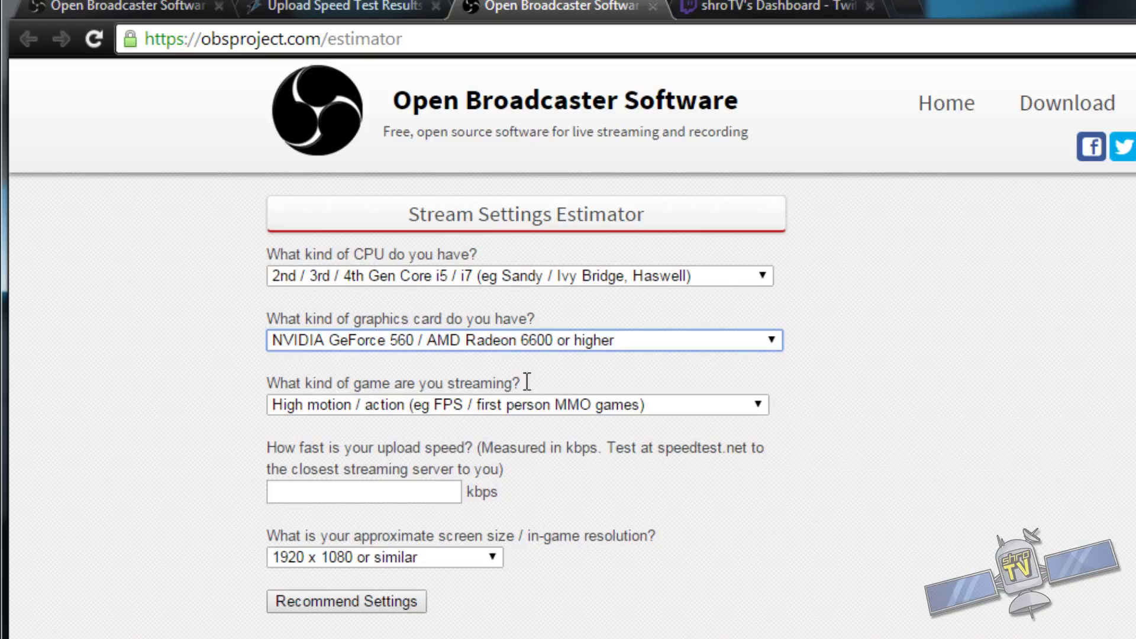
pyautogui.click(408, 409)
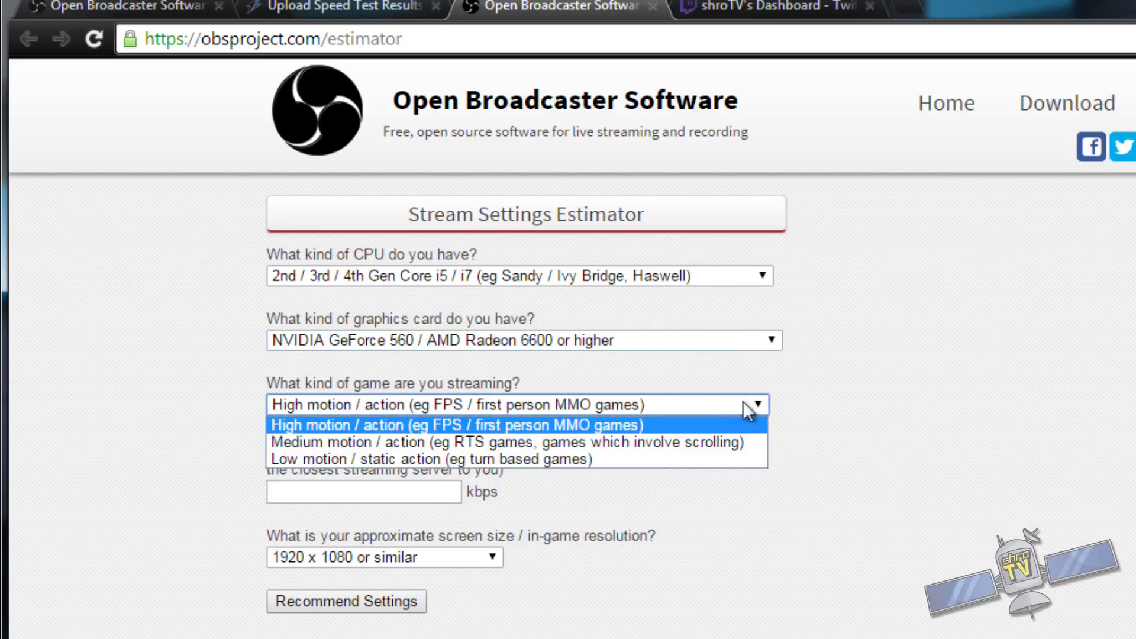
pyautogui.click(760, 404)
pyautogui.click(418, 491)
pyautogui.write('5000')
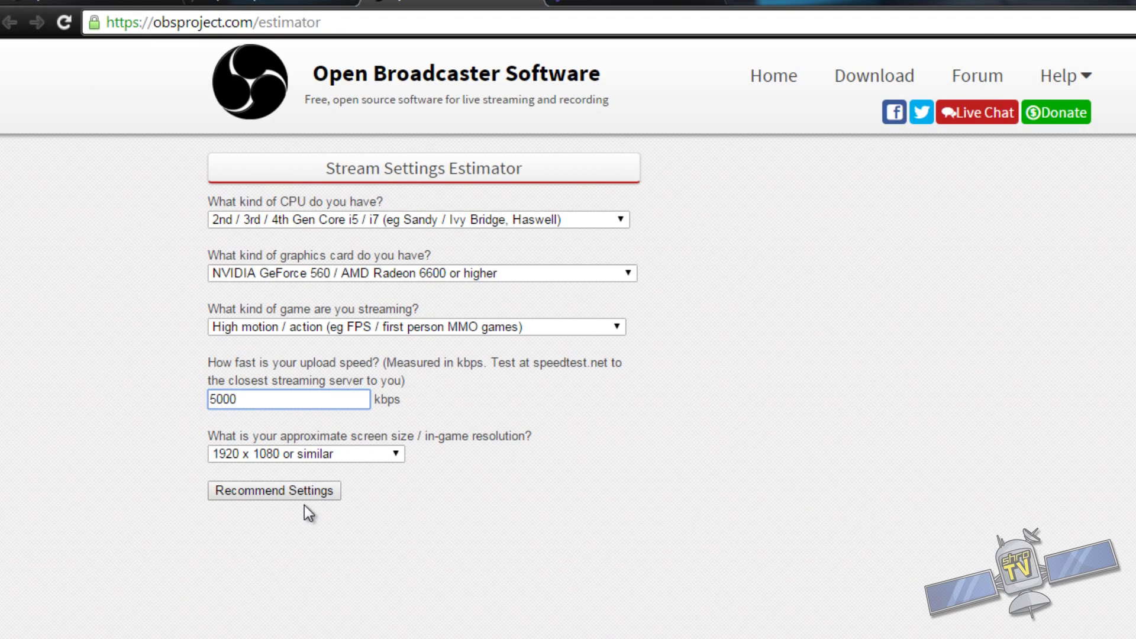
# Request recommended settings and review the CPU advice to set FPS to 30.
pyautogui.click(307, 494)
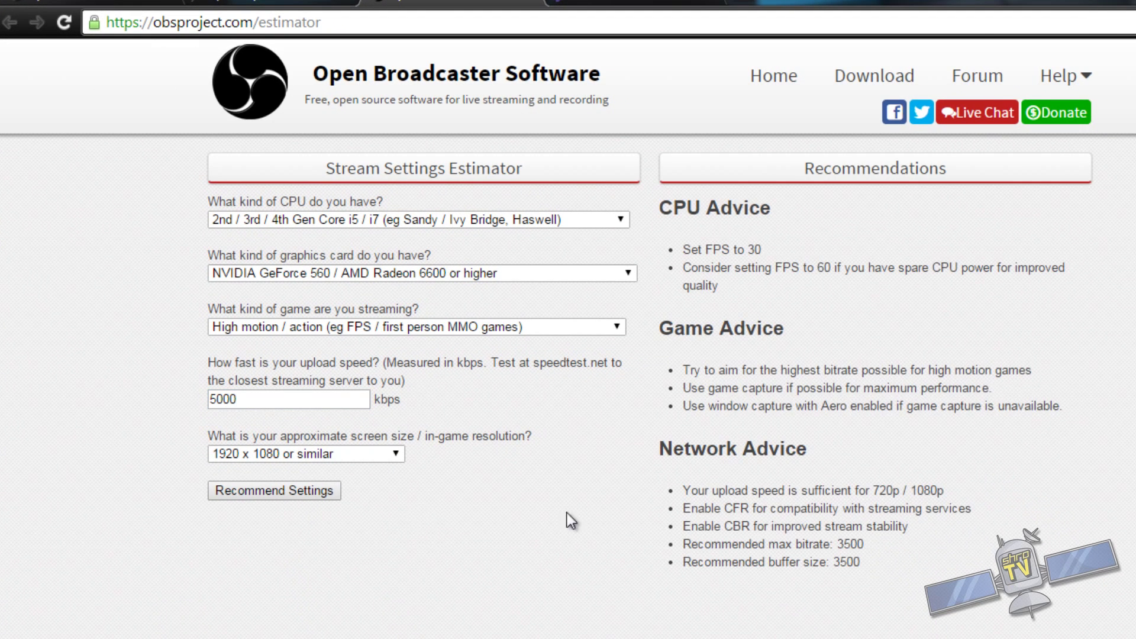
pyautogui.moveTo(685, 253); pyautogui.dragTo(785, 250)
pyautogui.click(704, 274)
pyautogui.moveTo(683, 268); pyautogui.dragTo(947, 288)
pyautogui.click(911, 308)
# Review the network advice: sufficient upload, enable CFR, and 3500 max bitrate and buffer.
pyautogui.moveTo(684, 490); pyautogui.dragTo(949, 488)
pyautogui.click(772, 525)
pyautogui.moveTo(715, 514); pyautogui.dragTo(855, 528)
pyautogui.click(798, 590)
pyautogui.moveTo(681, 489); pyautogui.dragTo(806, 600)
pyautogui.click(915, 547)
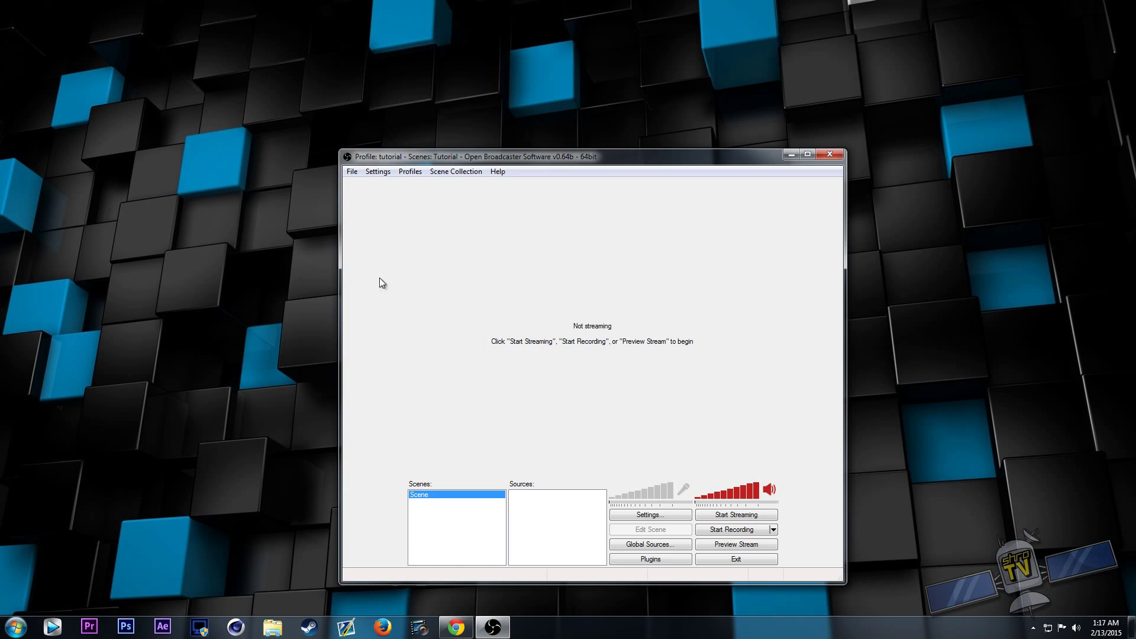
# Open OBS Settings on the General page, leaving tutorial as the selected setting profile.
pyautogui.click(378, 172)
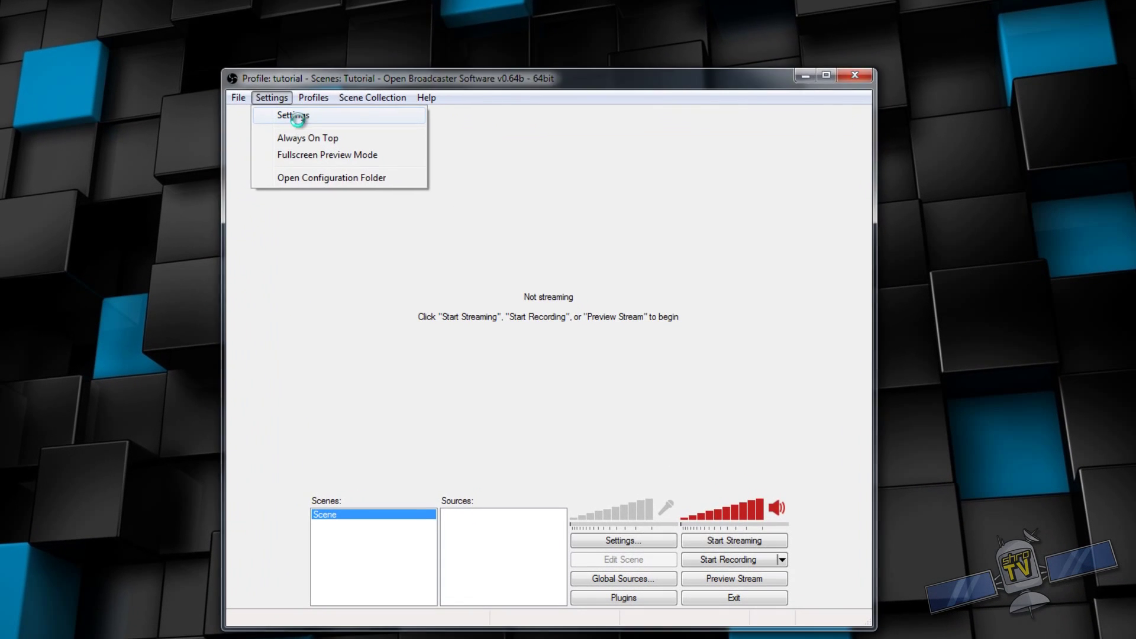
pyautogui.click(388, 184)
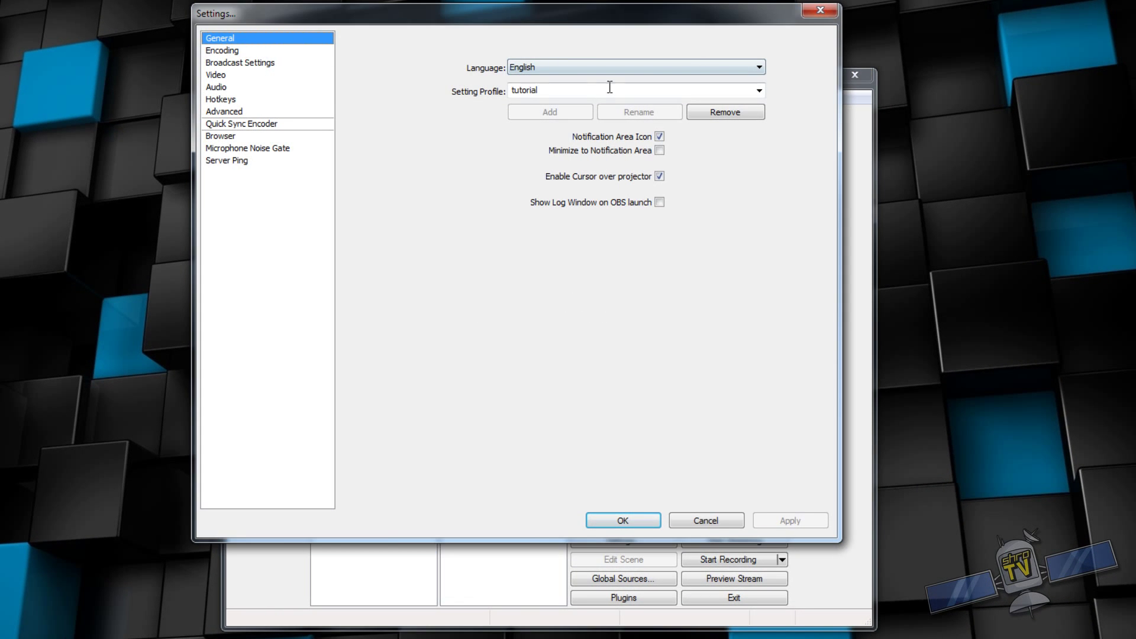
pyautogui.doubleClick(563, 91)
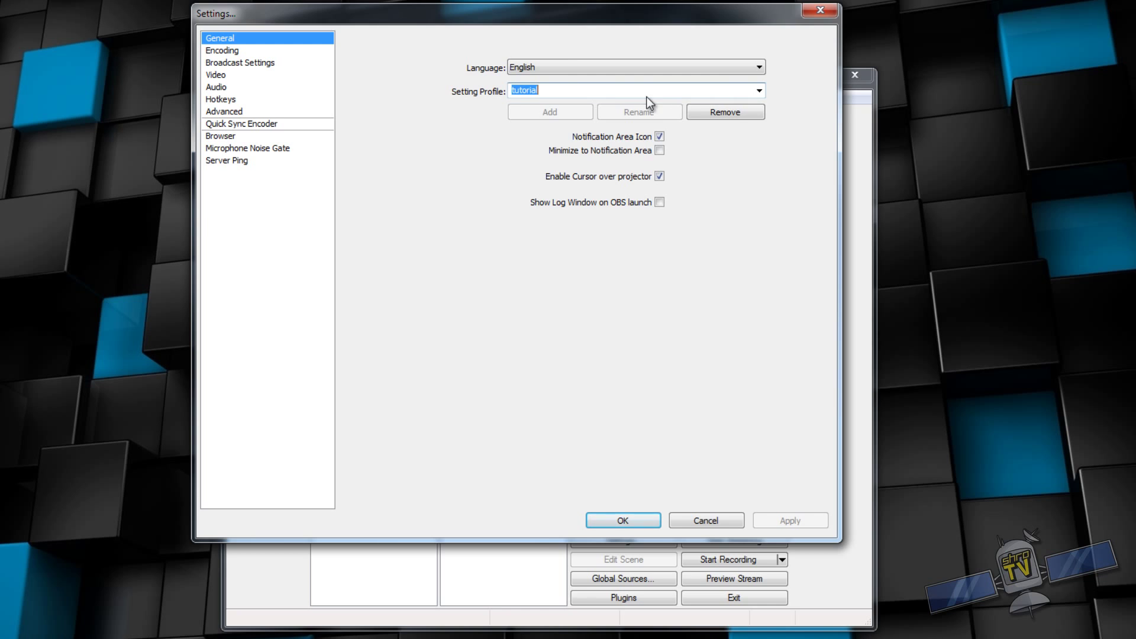
pyautogui.click(759, 91)
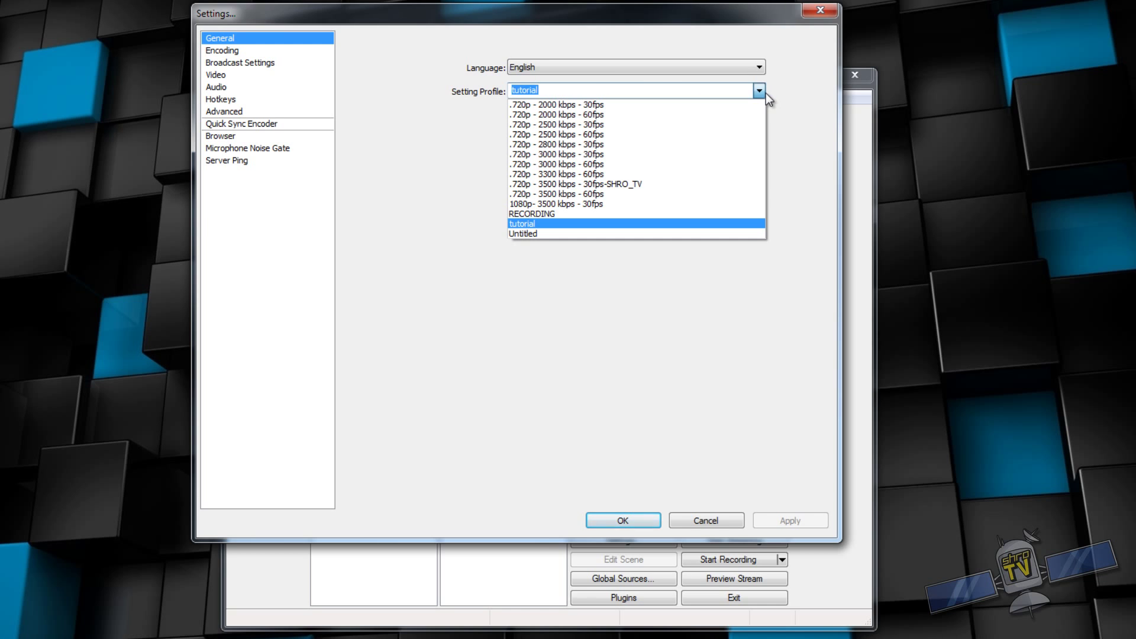
pyautogui.click(760, 90)
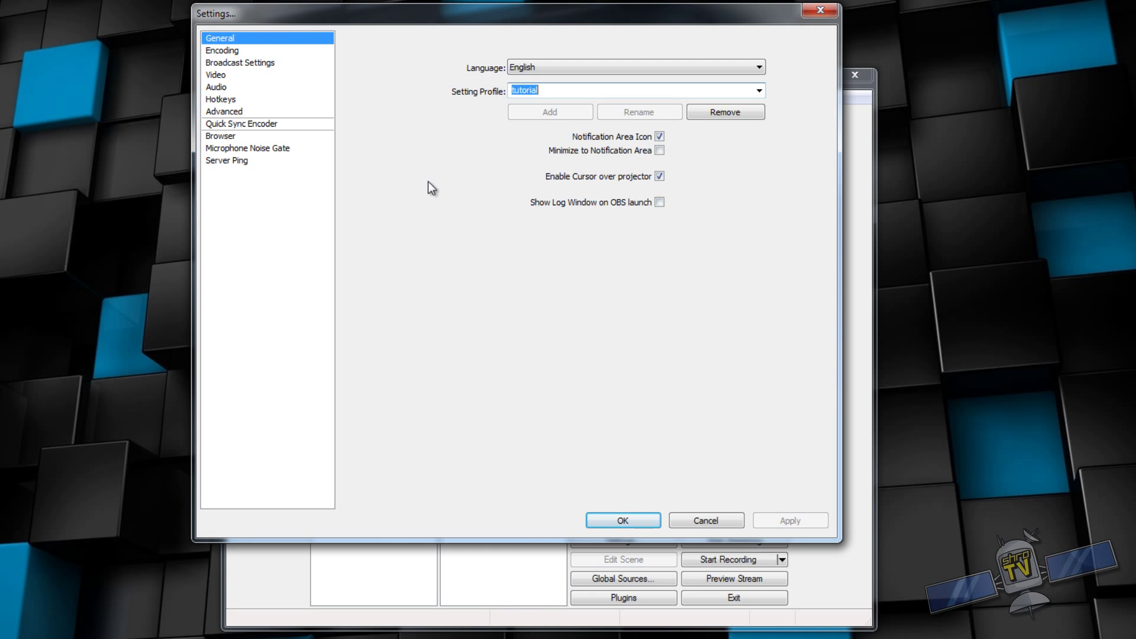
# On the Encoding page, try Nvidia NVENC and then return to the x264 encoder.
pyautogui.click(225, 52)
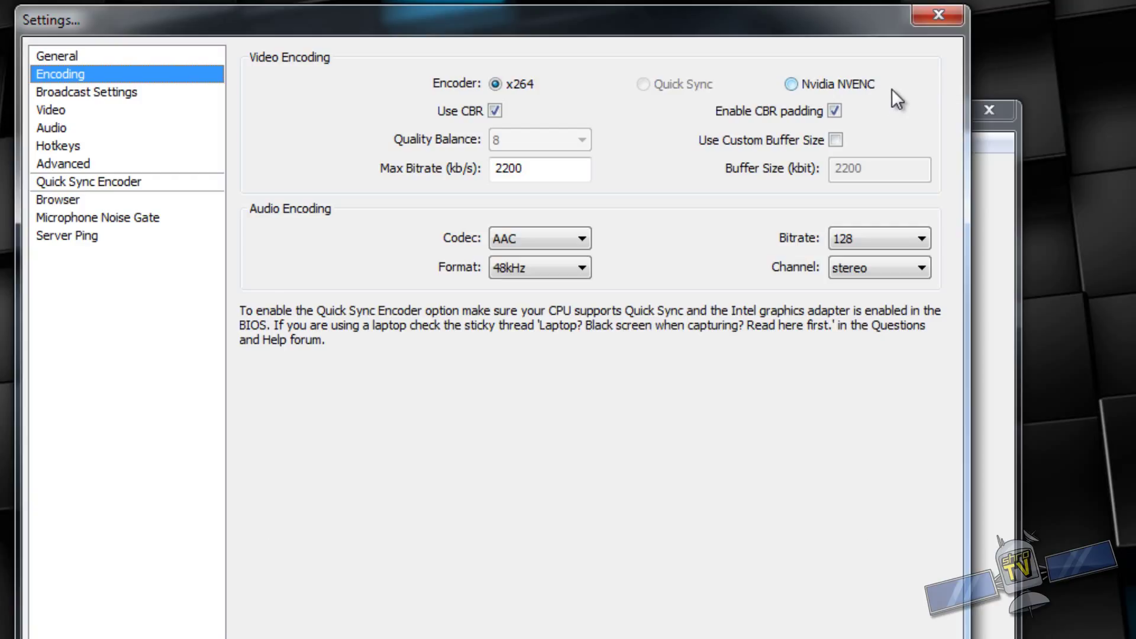
pyautogui.click(792, 84)
pyautogui.click(502, 84)
# Change the x264 Max Bitrate from 2200 to 3300 kb/s.
pyautogui.click(511, 173)
pyautogui.press('BackSpace')
pyautogui.press('BackSpace')
pyautogui.write('33')
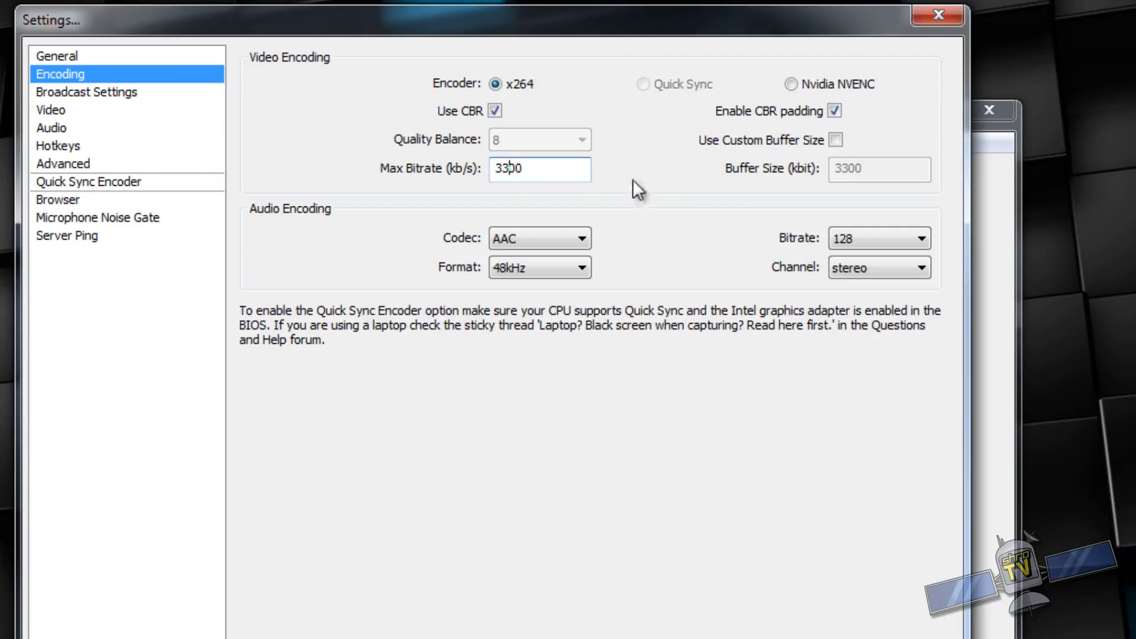
pyautogui.press('BackSpace')
pyautogui.press('BackSpace')
pyautogui.write('22')
pyautogui.press('BackSpace')
pyautogui.press('BackSpace')
pyautogui.write('33')
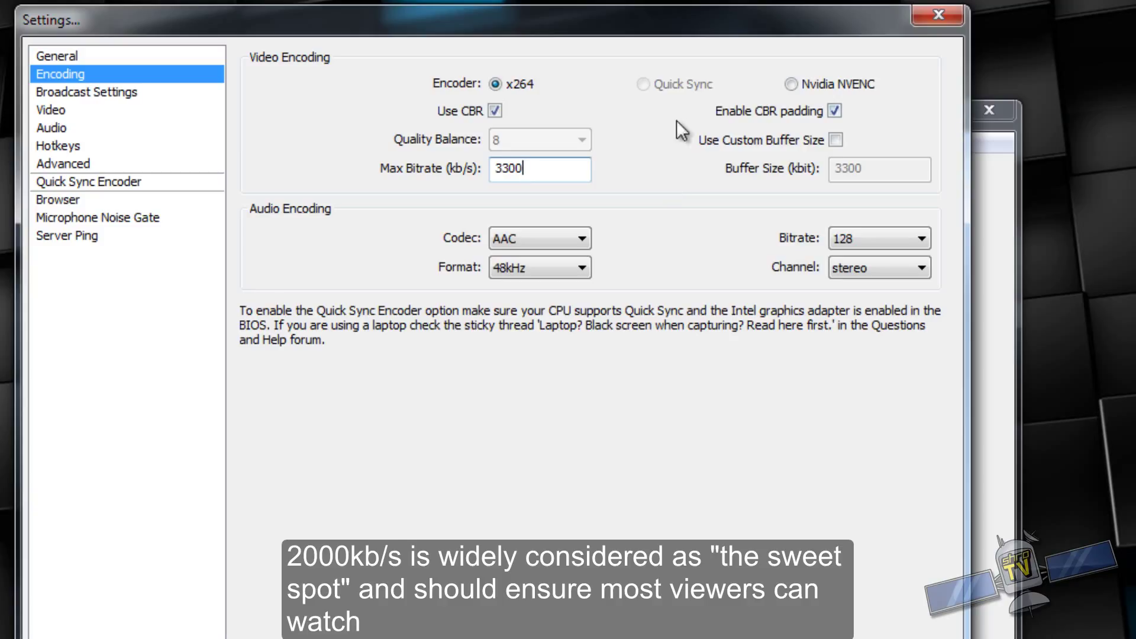
# Keep the audio codec at AAC and the audio bitrate at 128.
pyautogui.click(582, 239)
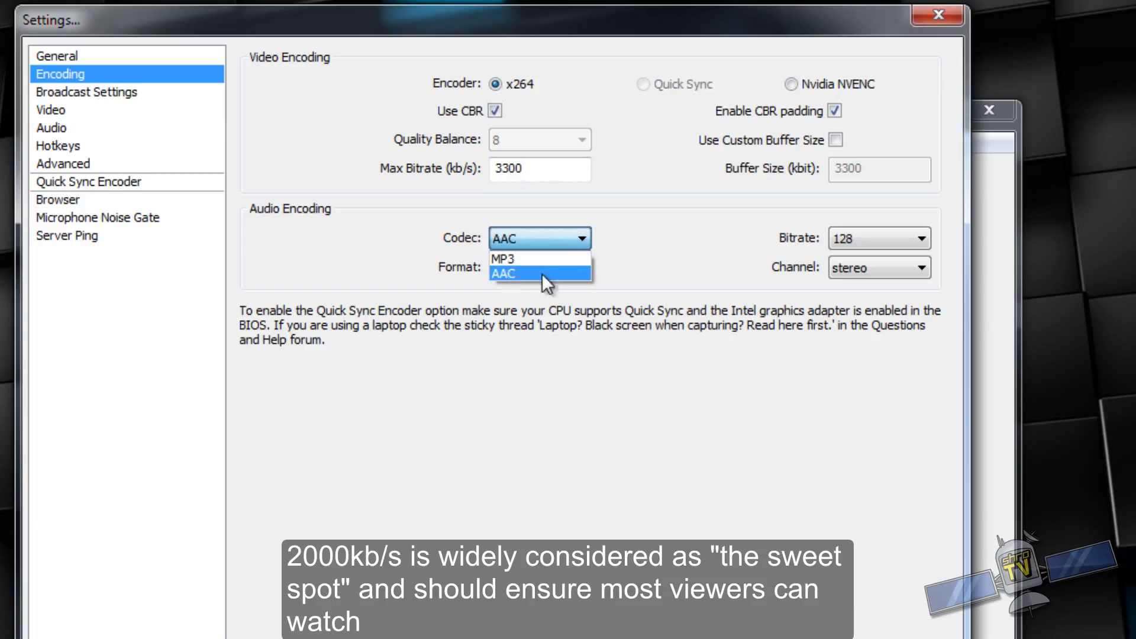
pyautogui.click(588, 232)
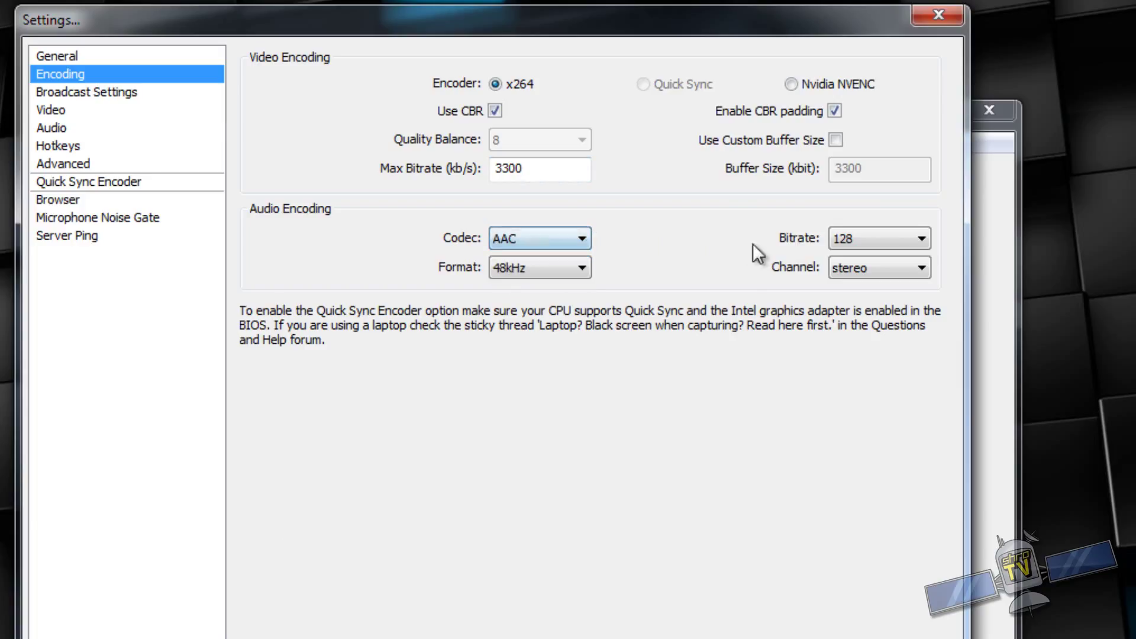
pyautogui.click(913, 241)
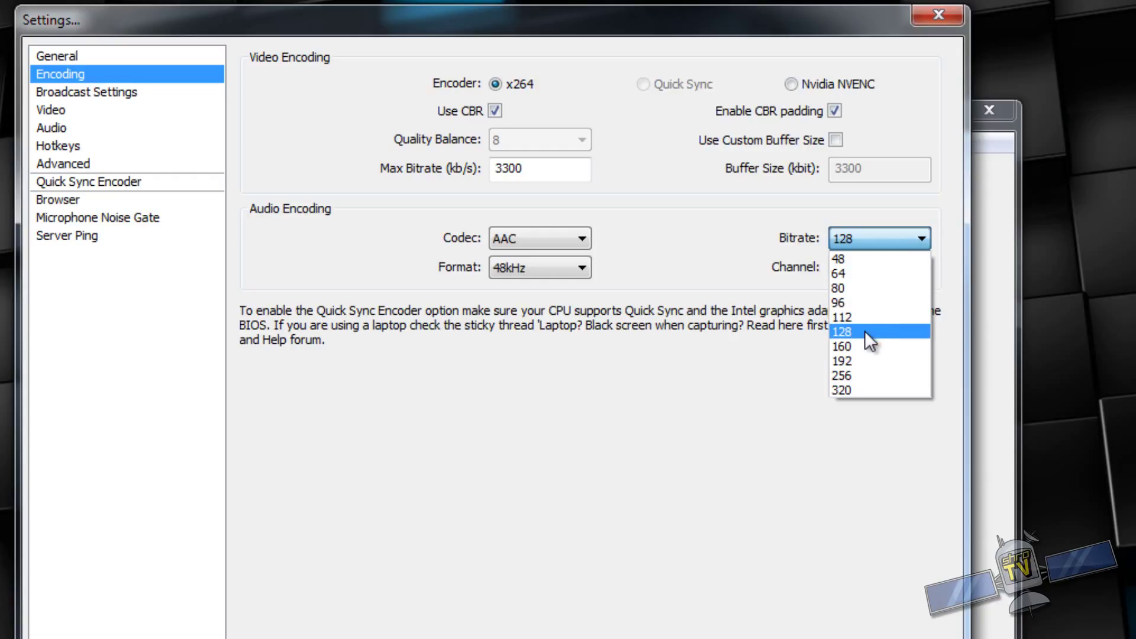
pyautogui.click(926, 239)
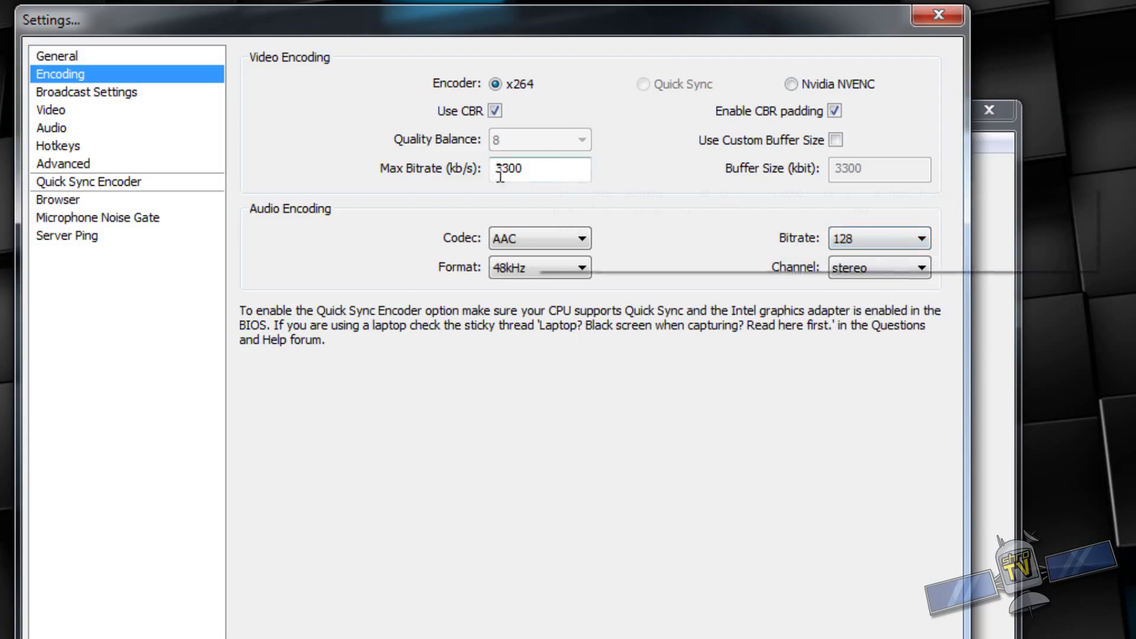
pyautogui.moveTo(518, 168)
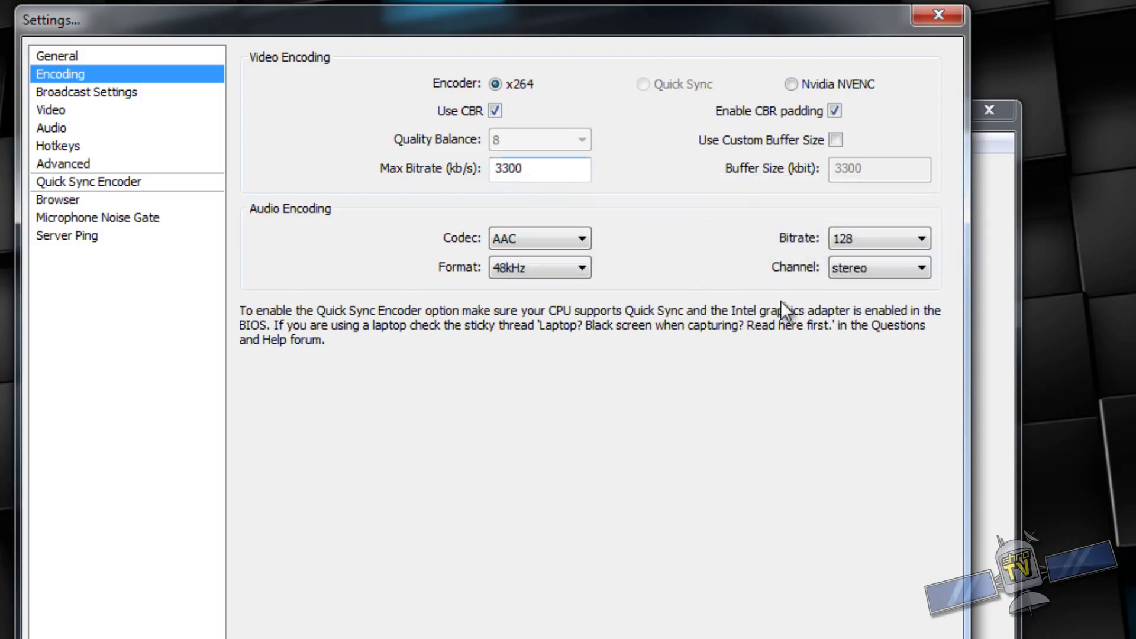
pyautogui.click(925, 237)
pyautogui.click(919, 238)
# Keep the audio format at 48kHz and channel at stereo, then reconfirm the 128 bitrate.
pyautogui.click(582, 266)
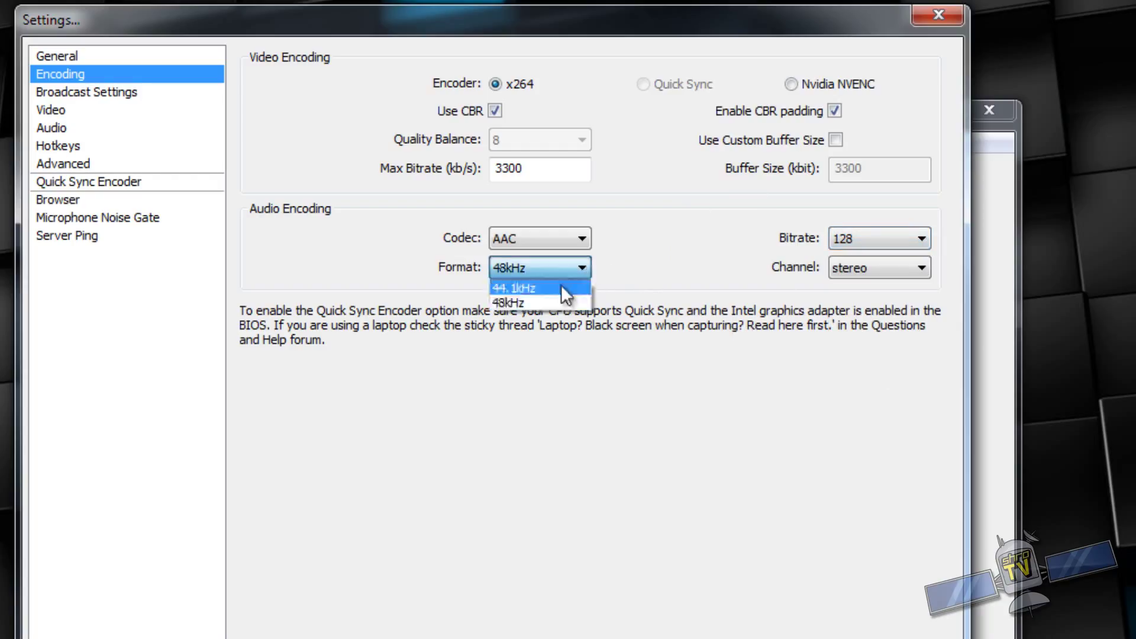
pyautogui.click(523, 304)
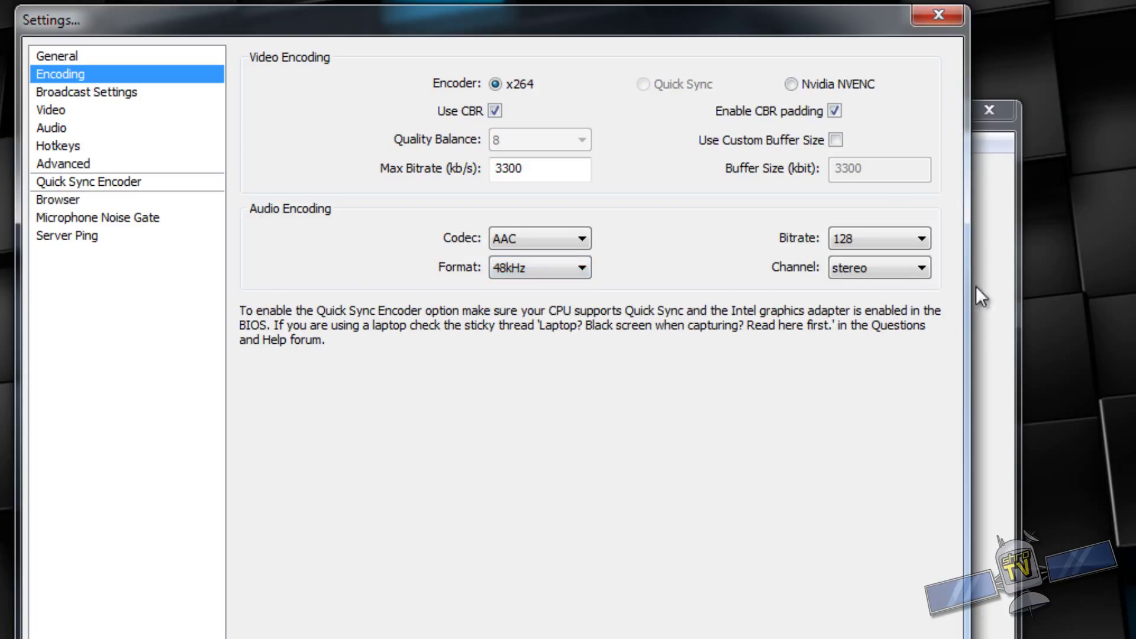
pyautogui.click(897, 270)
pyautogui.click(884, 301)
pyautogui.click(908, 236)
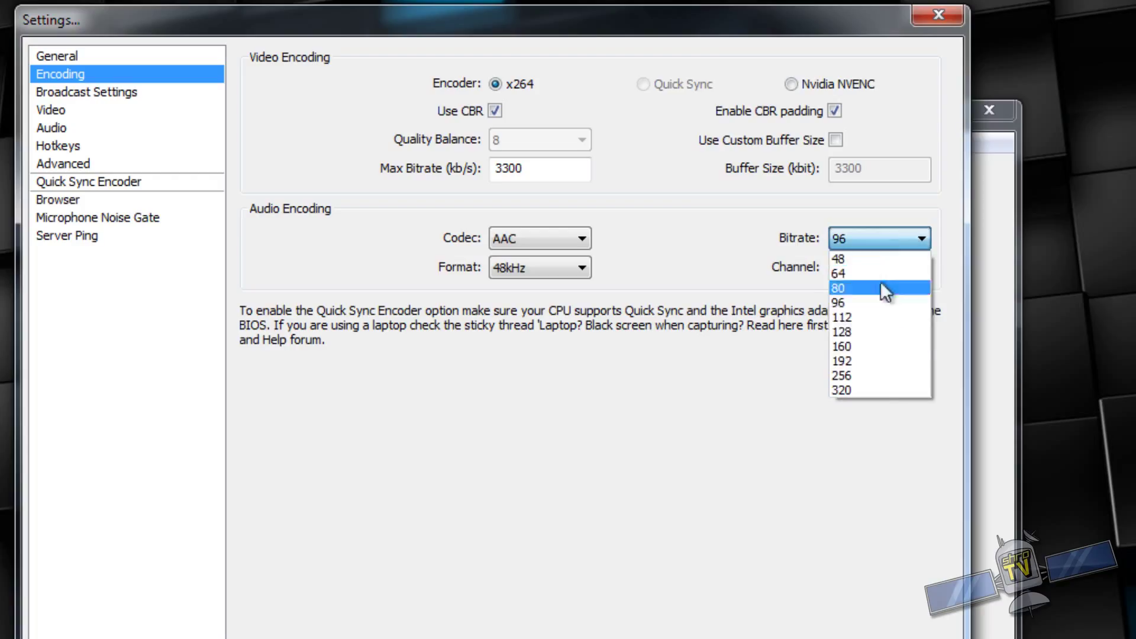
pyautogui.click(863, 350)
pyautogui.click(885, 239)
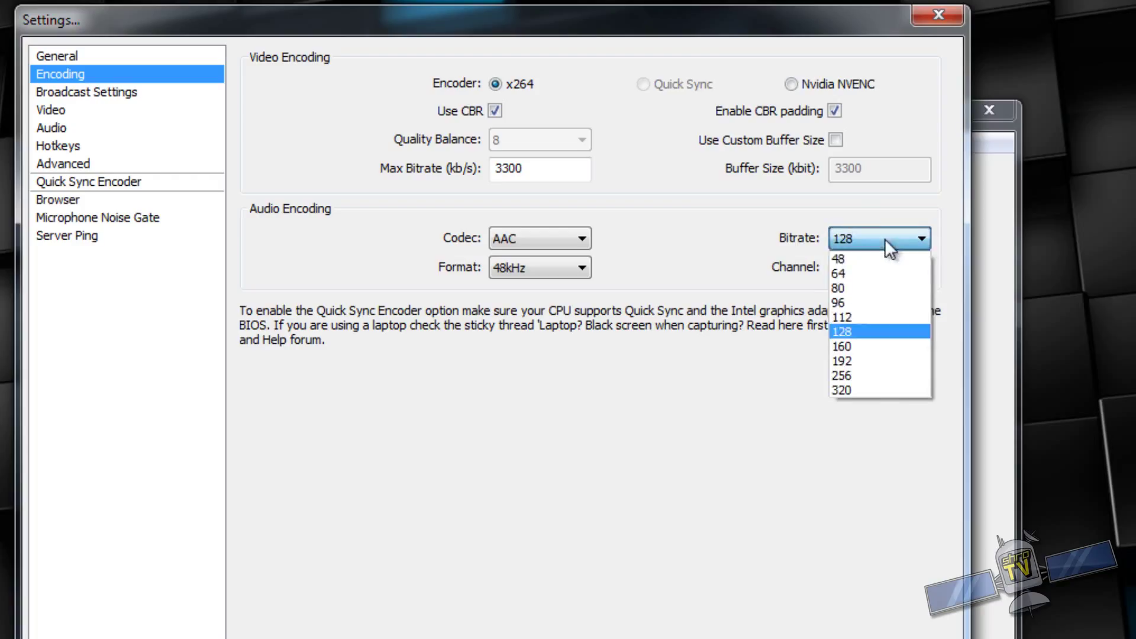
pyautogui.click(875, 330)
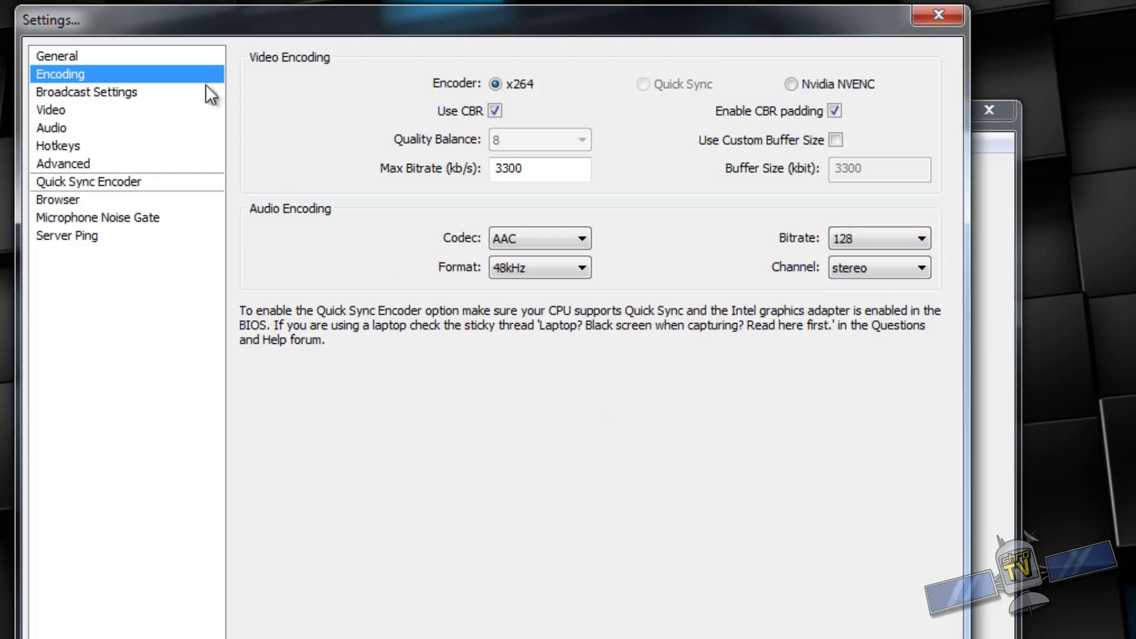
# In Broadcast Settings, confirm server US East: Ashburn, VA, mode Live Stream and service Twitch.
pyautogui.click(95, 93)
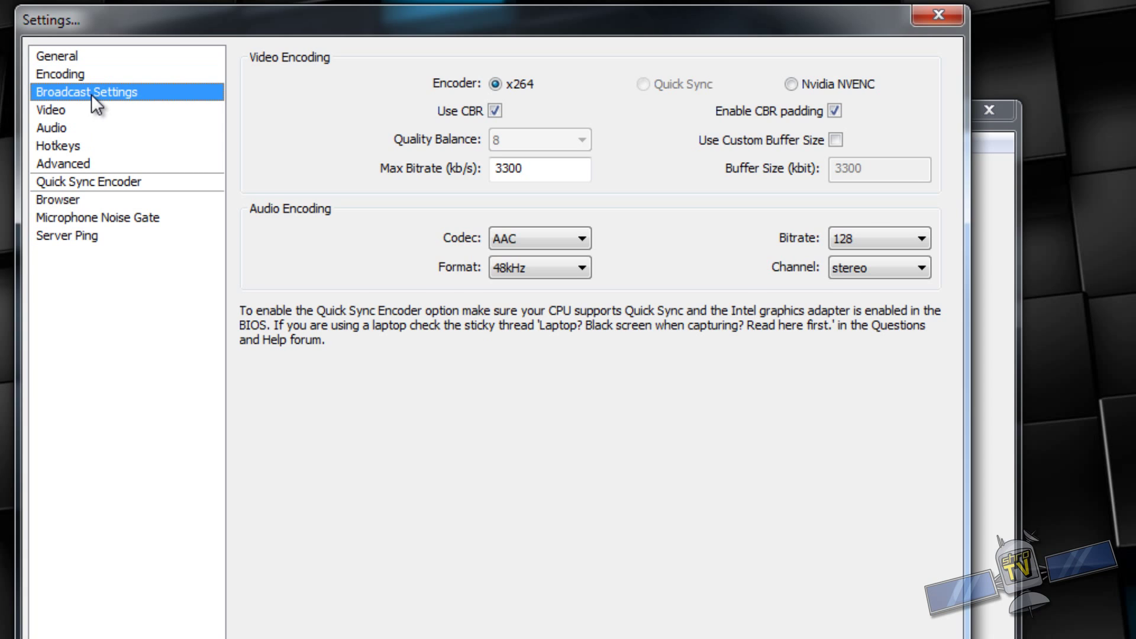
pyautogui.click(589, 152)
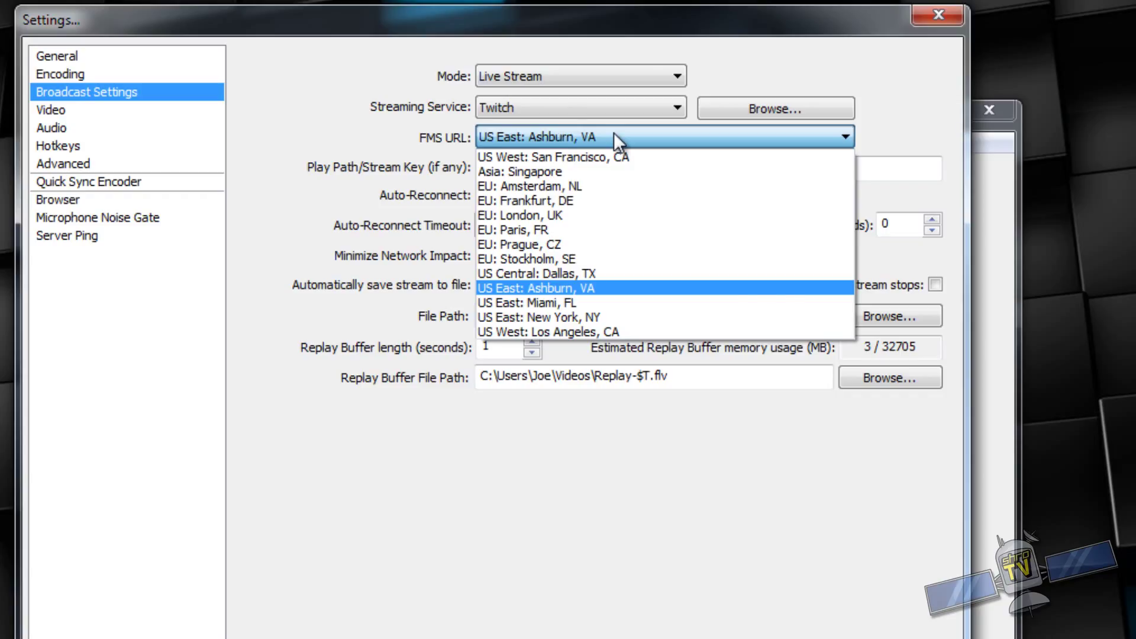
pyautogui.click(613, 133)
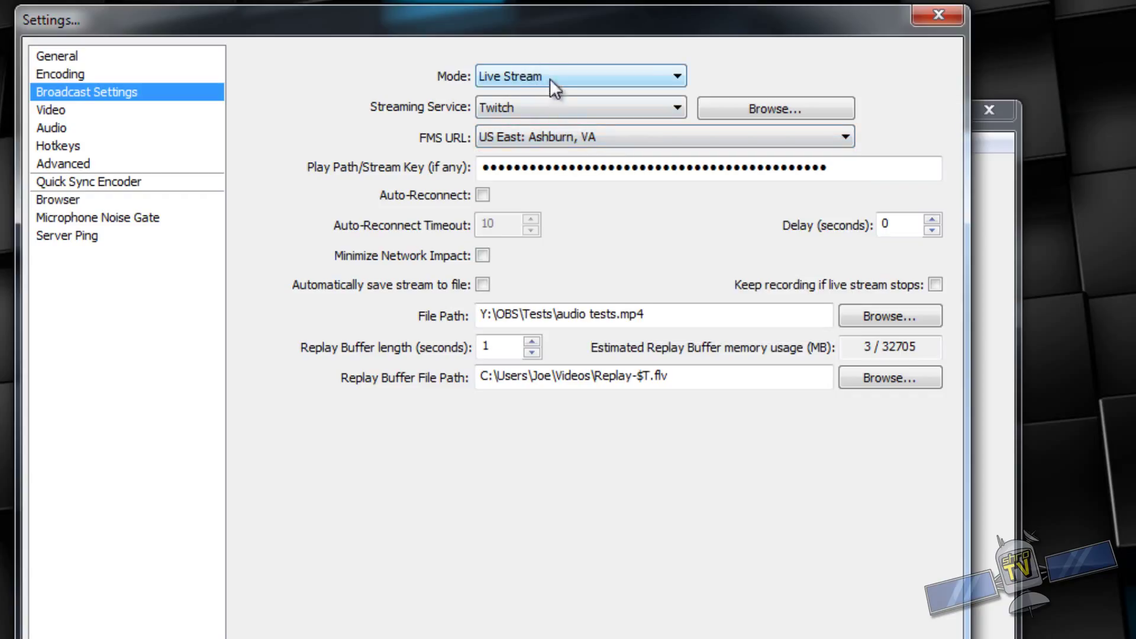
pyautogui.click(512, 75)
pyautogui.click(513, 75)
pyautogui.click(638, 76)
pyautogui.click(595, 97)
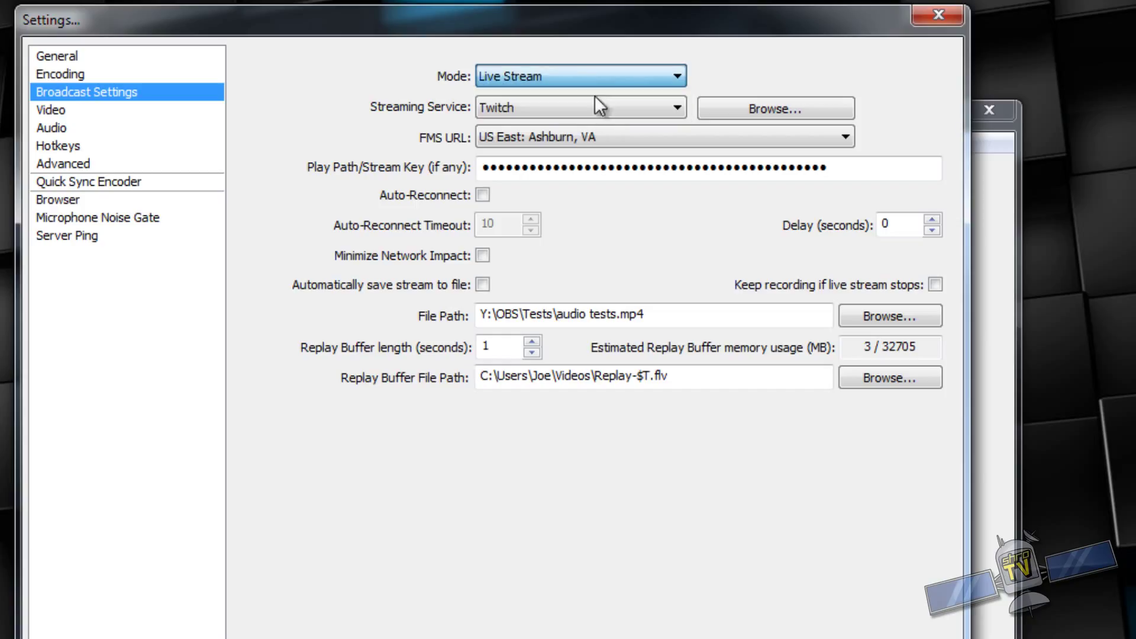
pyautogui.click(682, 107)
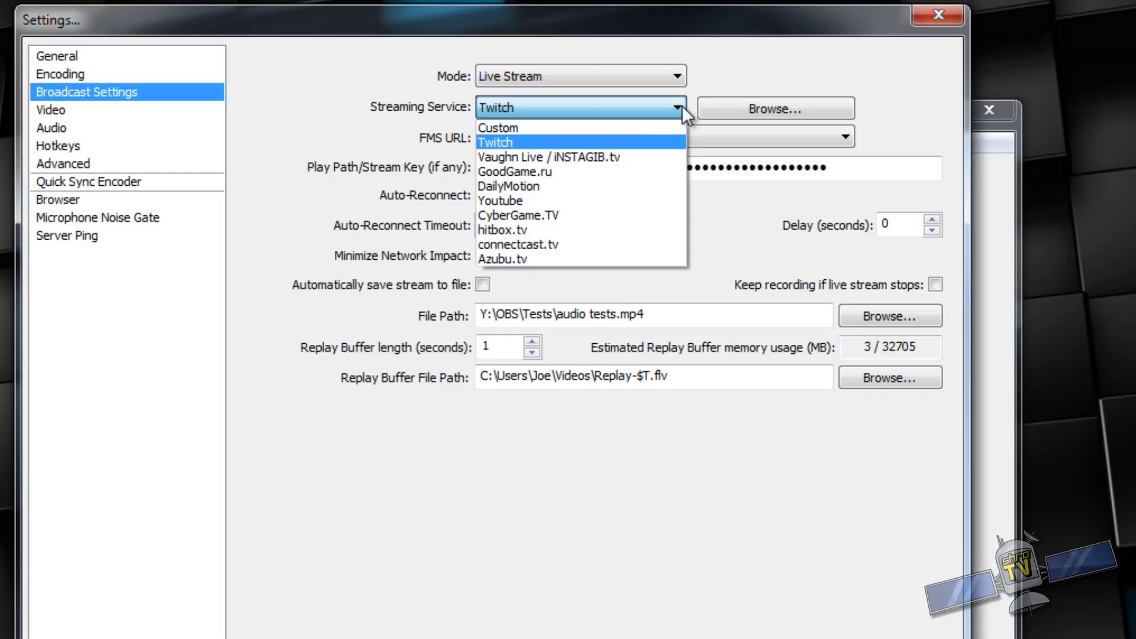
pyautogui.click(682, 105)
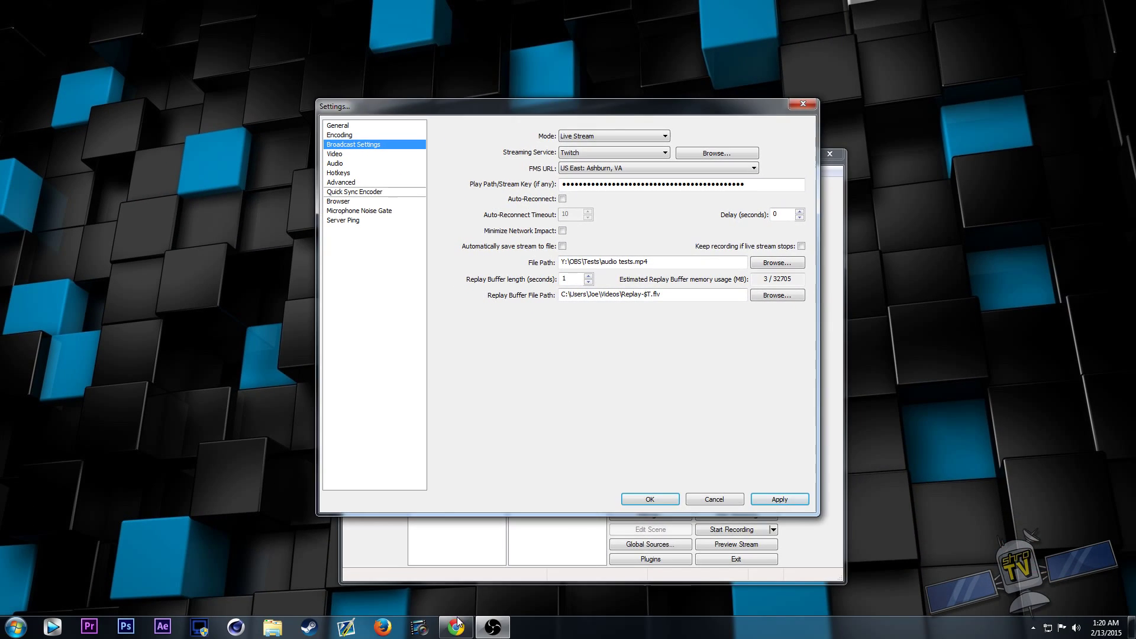
# In the browser's Twitch dashboard, open the channel's Stream Key page, leaving the key hidden.
pyautogui.click(456, 627)
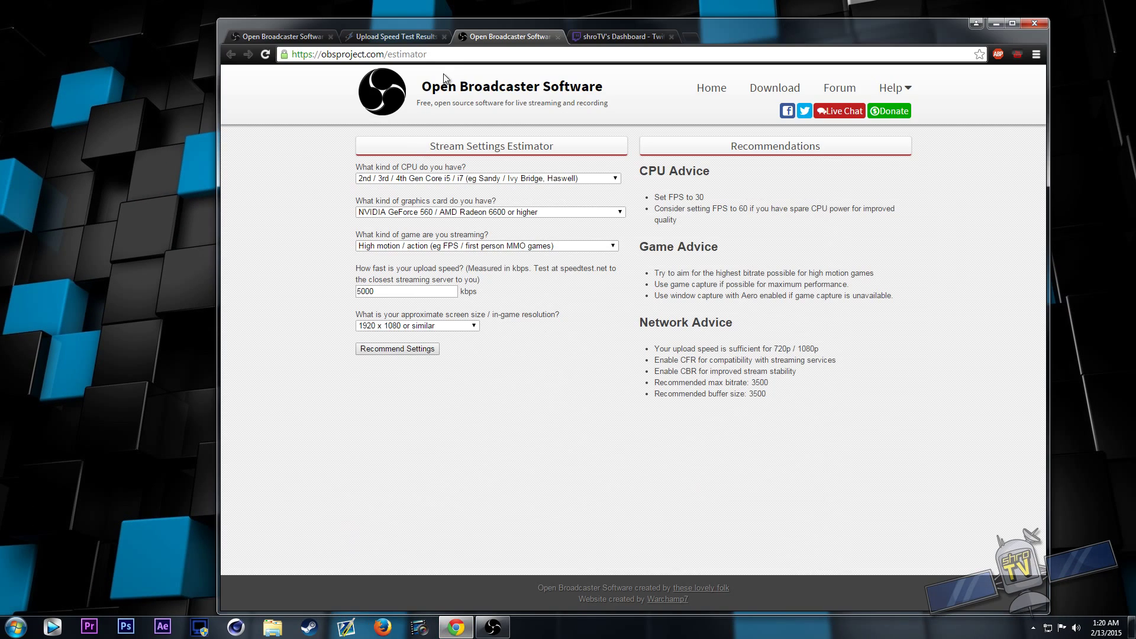
pyautogui.click(609, 37)
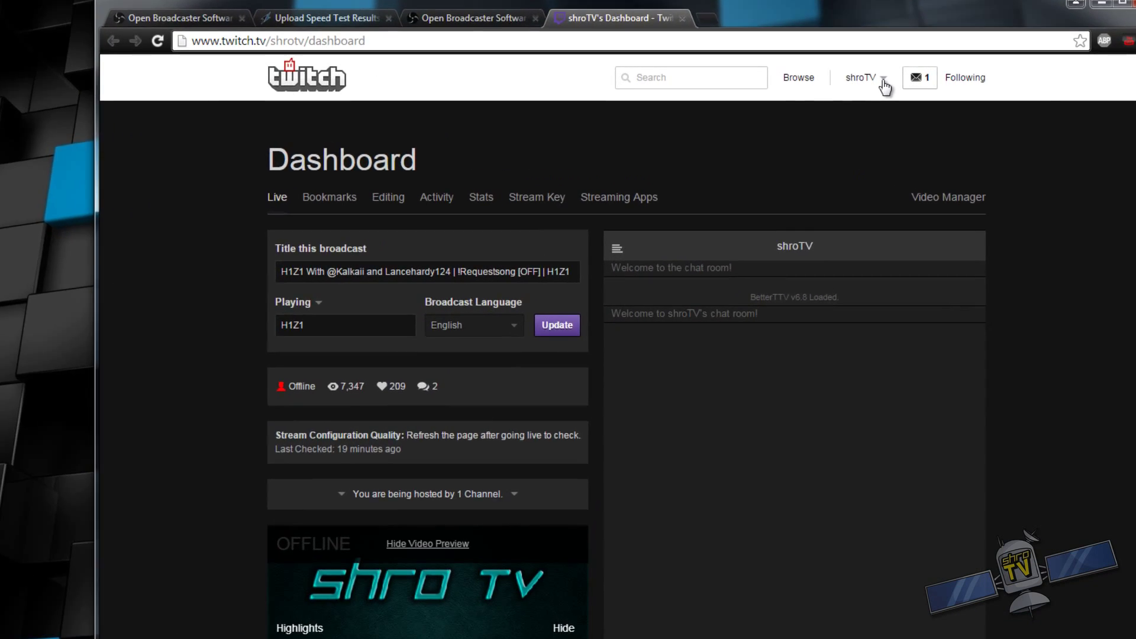
pyautogui.click(825, 87)
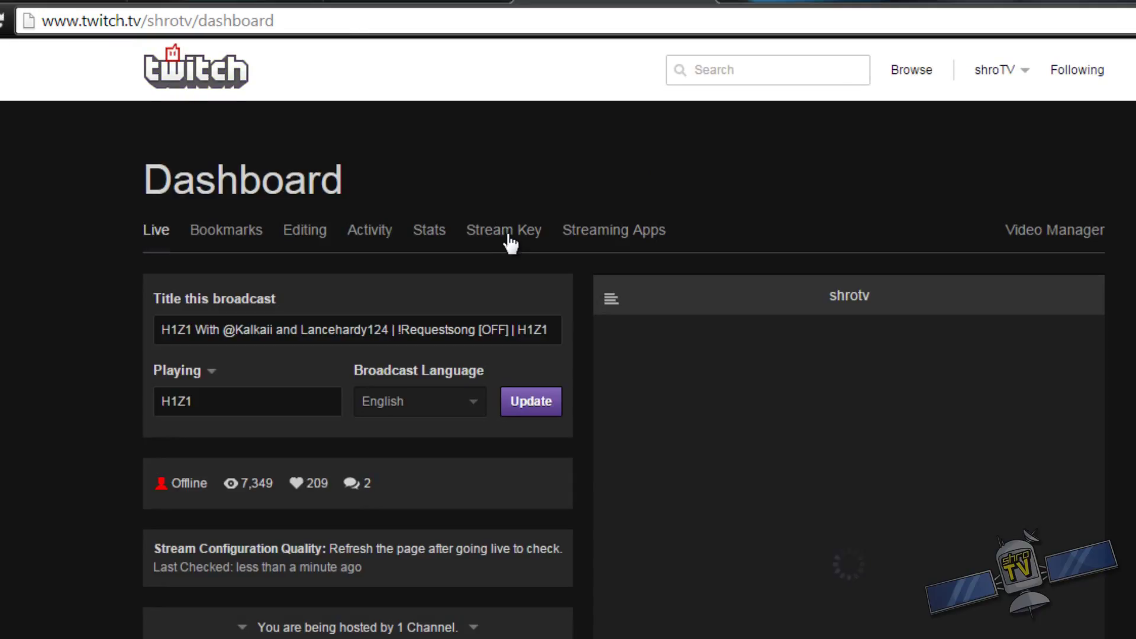
pyautogui.click(508, 237)
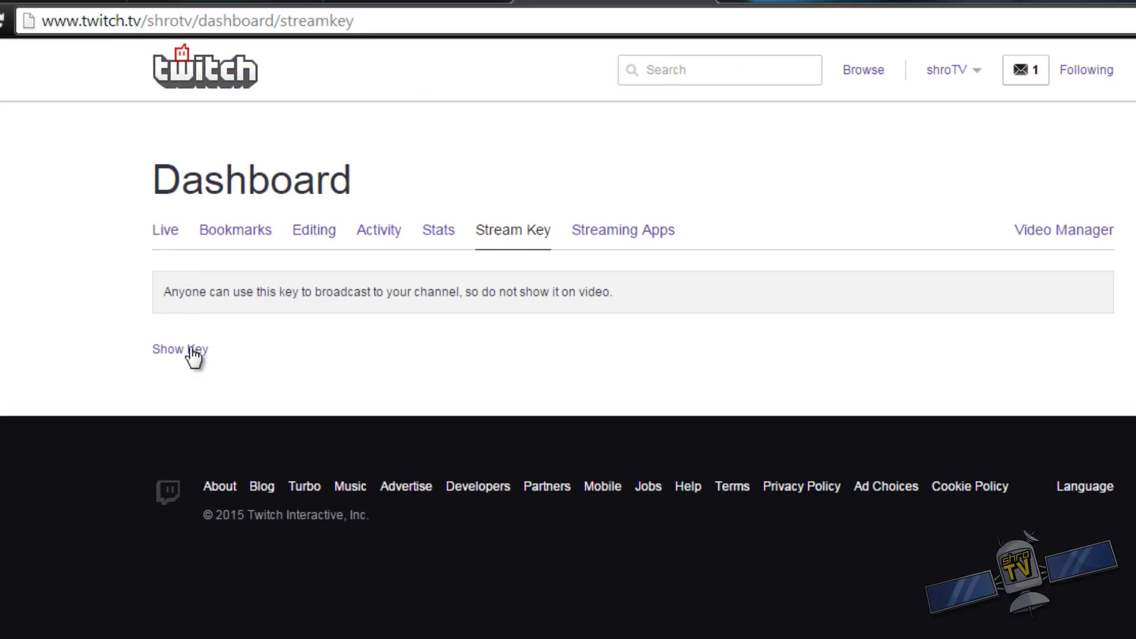
pyautogui.moveTo(421, 362); pyautogui.dragTo(104, 348)
pyautogui.click(245, 339)
# Replace the existing Play Path/Stream Key with the copied Twitch stream key.
pyautogui.moveTo(604, 291); pyautogui.dragTo(132, 292)
pyautogui.click(356, 332)
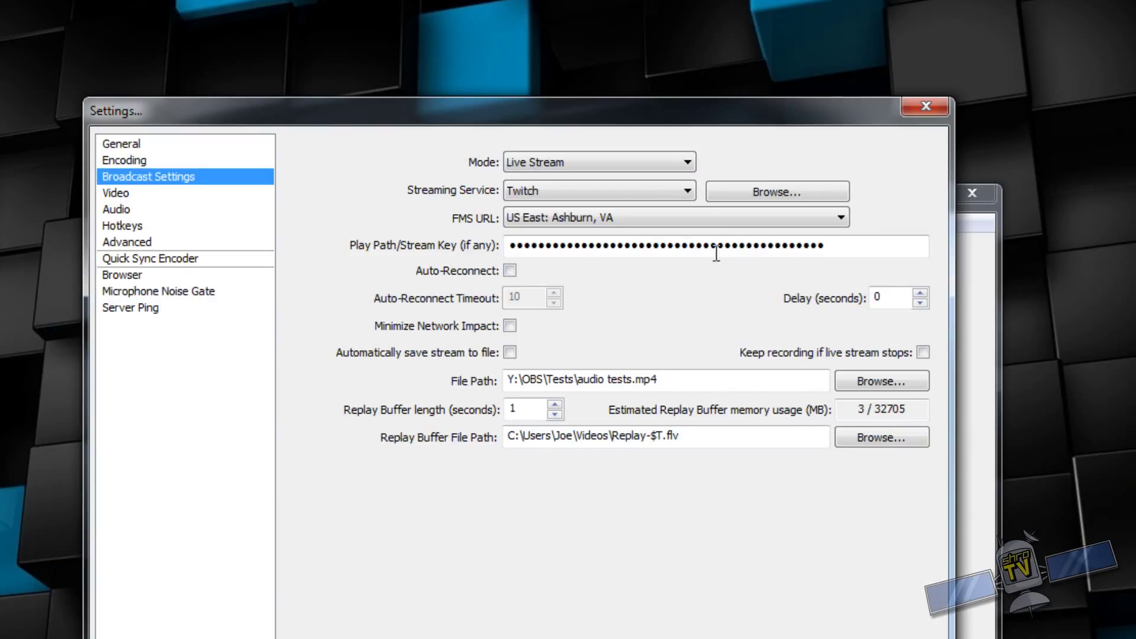
pyautogui.click(827, 246)
pyautogui.doubleClick(827, 246)
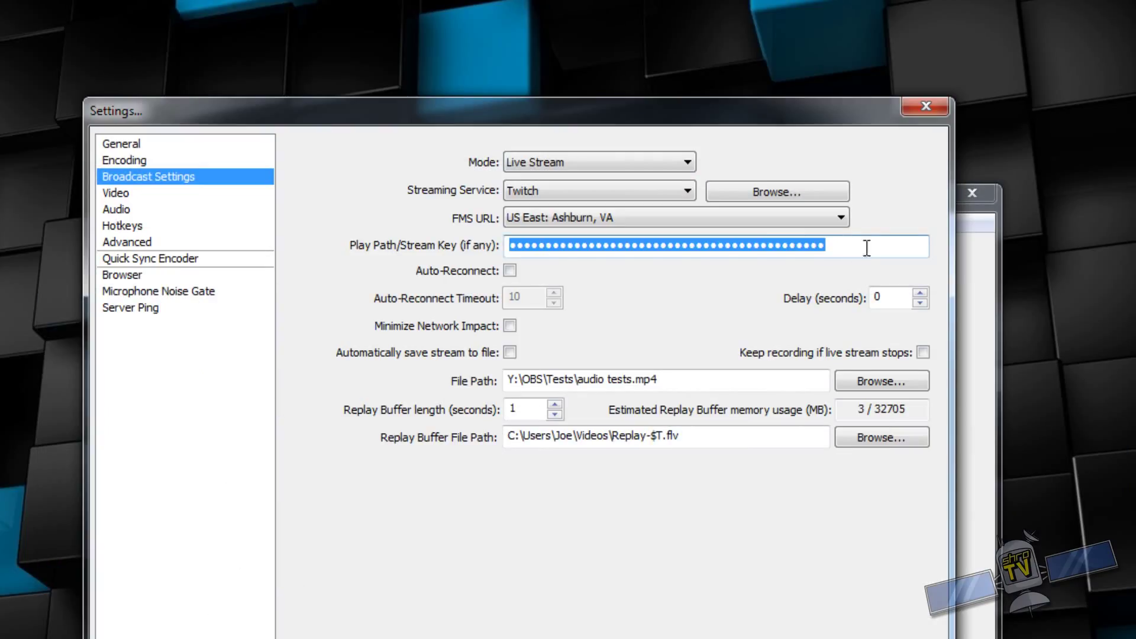
pyautogui.hotkey('ctrl', 'v')
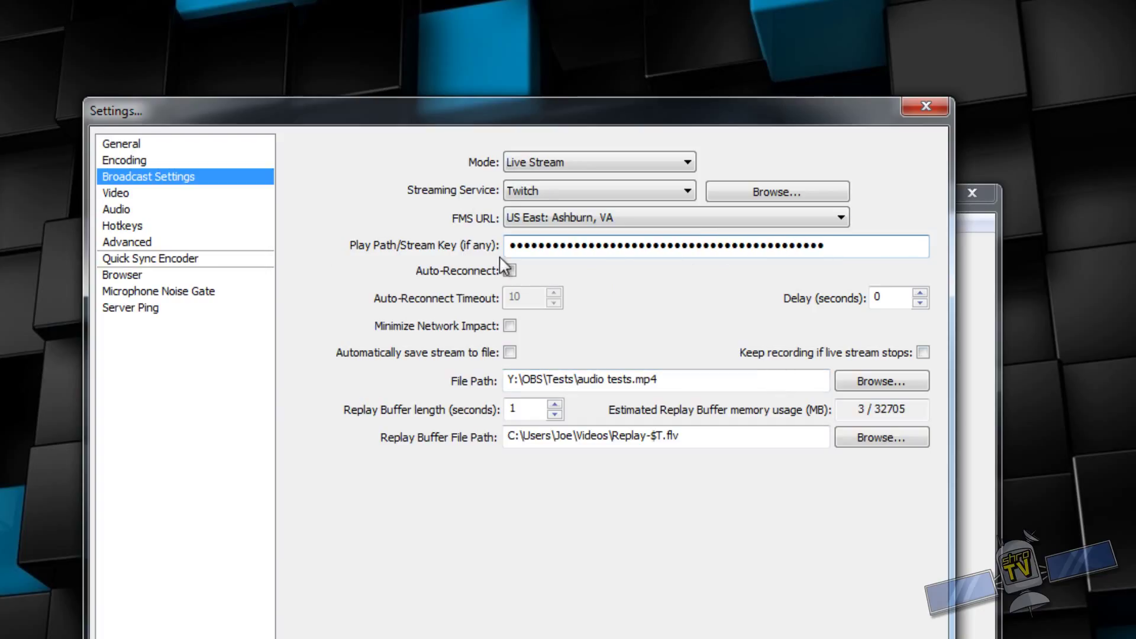
# Leave Auto-Reconnect turned off after toggling it on and off.
pyautogui.click(510, 272)
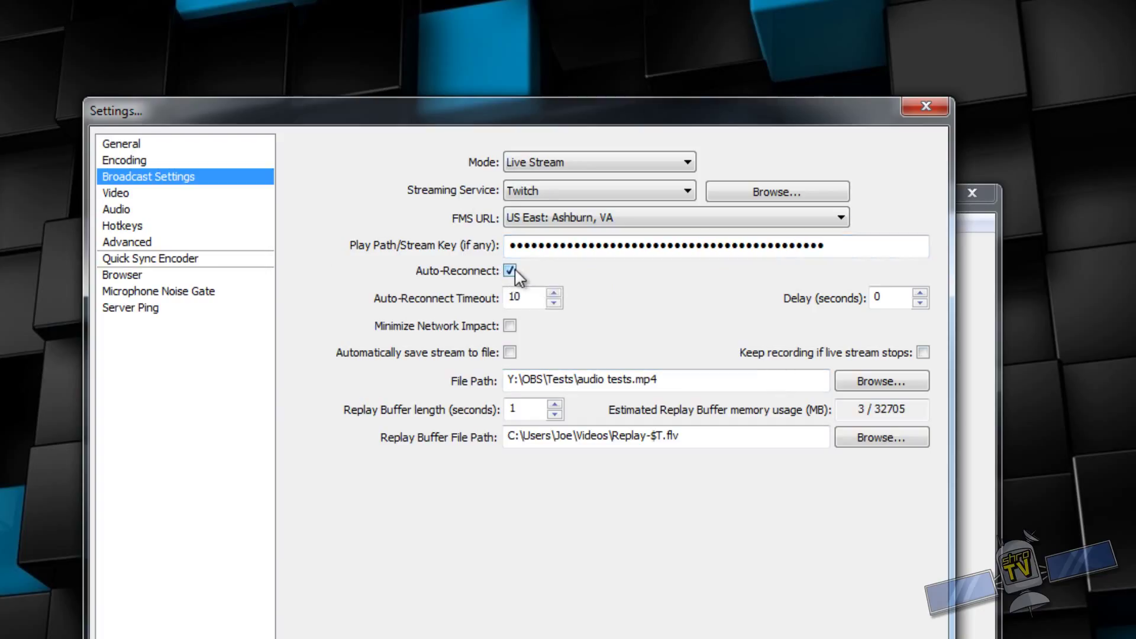
pyautogui.click(511, 273)
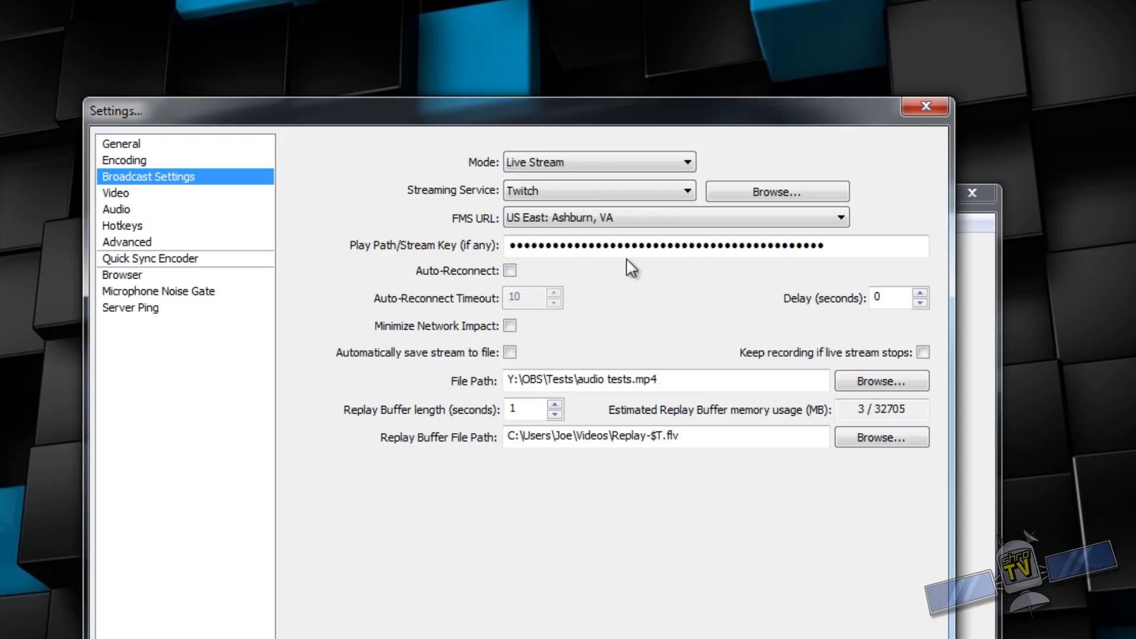
pyautogui.click(511, 272)
pyautogui.click(509, 272)
# Review the recording file path and replay buffer path, then go to Video settings.
pyautogui.moveTo(701, 386); pyautogui.dragTo(492, 384)
pyautogui.click(686, 383)
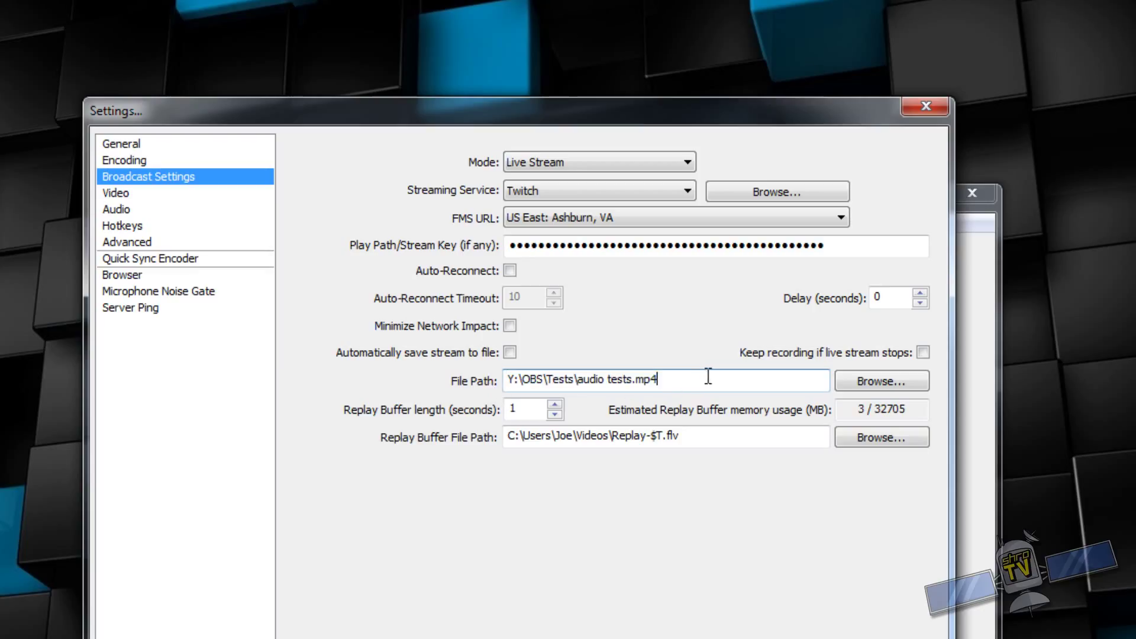
pyautogui.moveTo(634, 384); pyautogui.dragTo(581, 379)
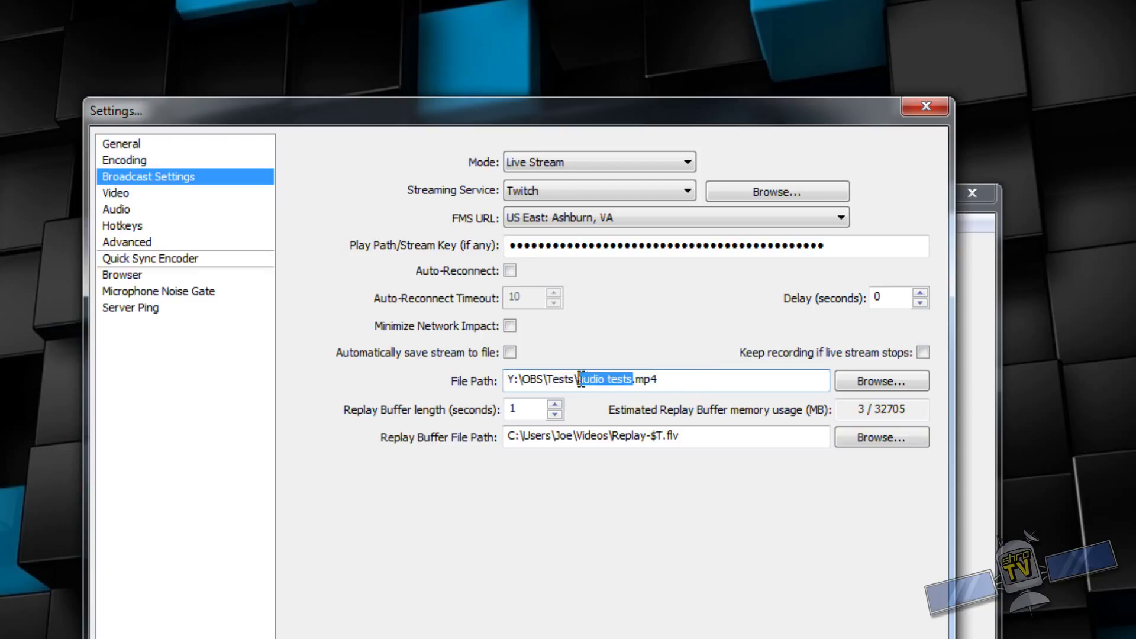
pyautogui.click(690, 380)
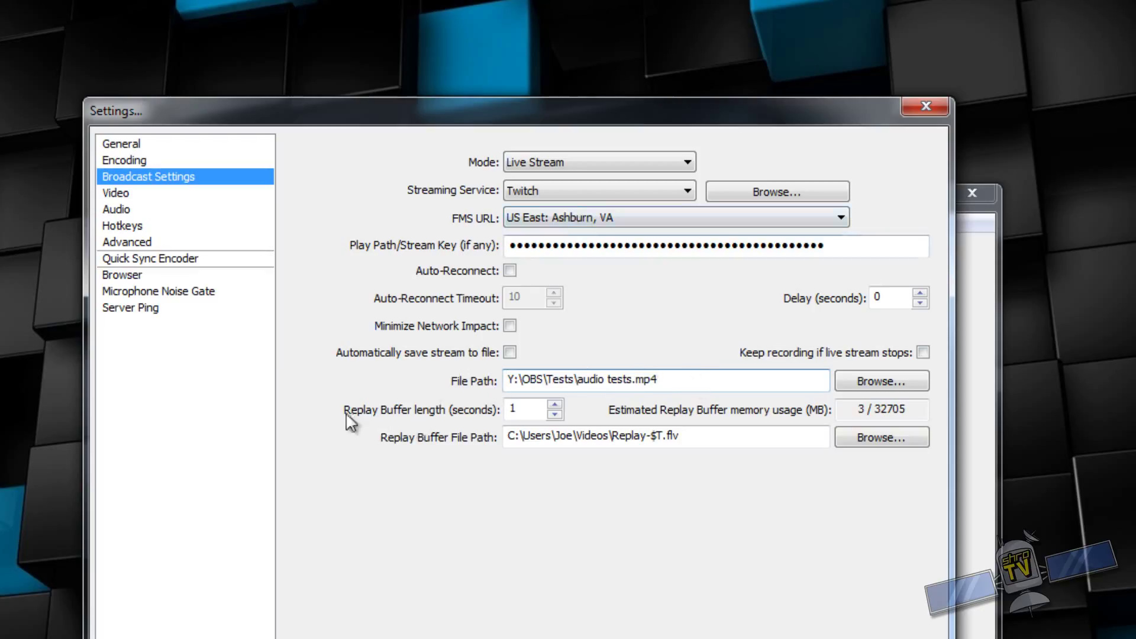
pyautogui.moveTo(411, 417)
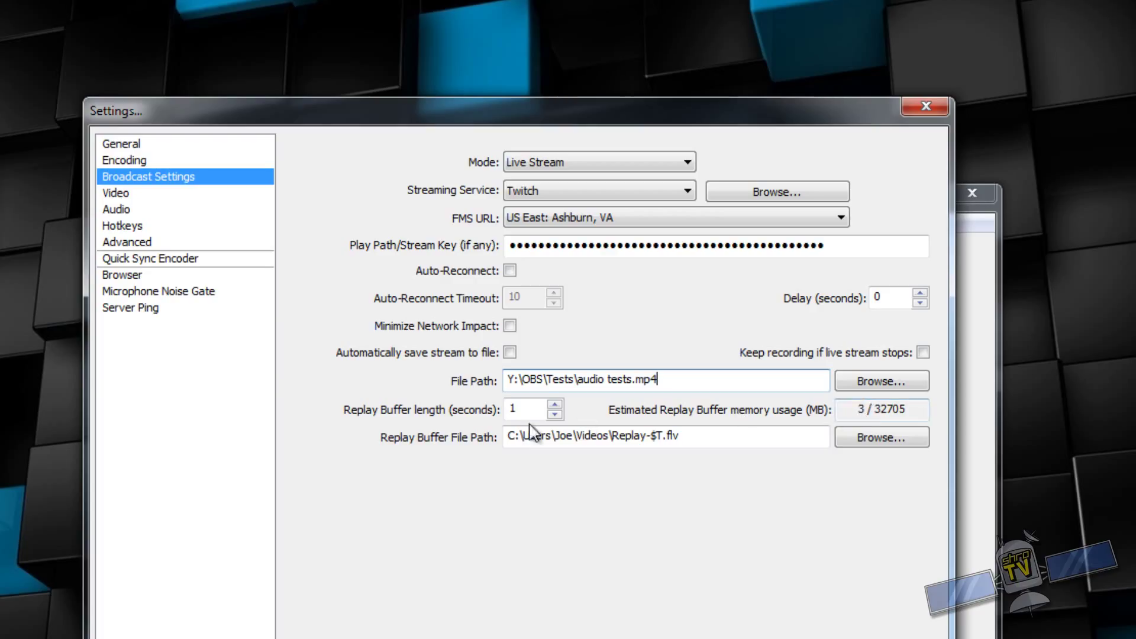
pyautogui.moveTo(674, 448)
pyautogui.click(782, 441)
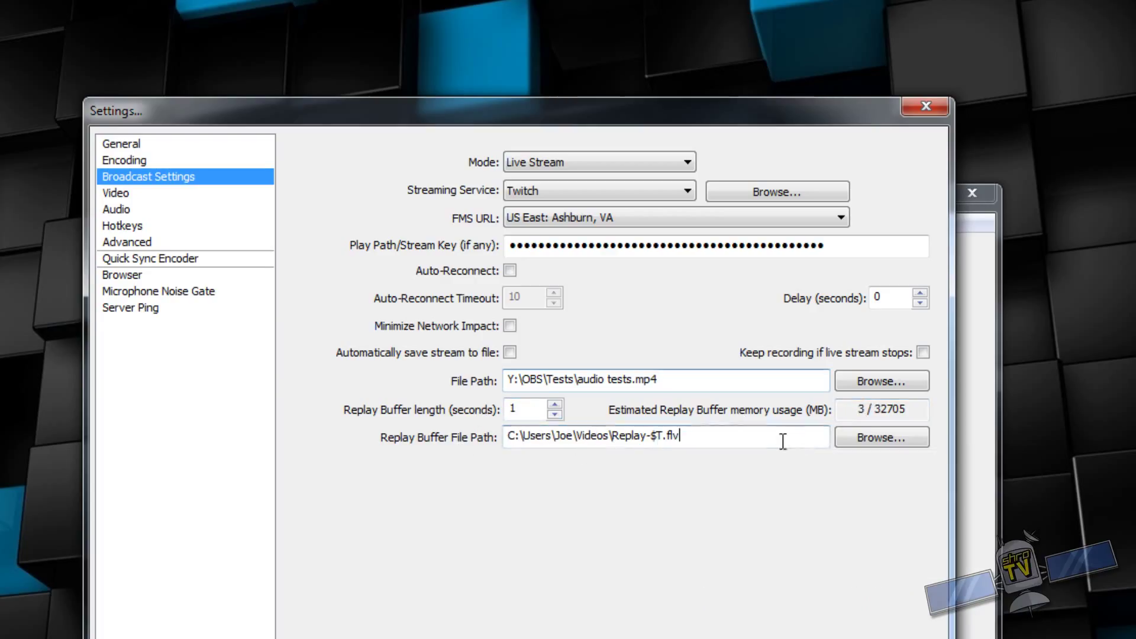
pyautogui.click(148, 197)
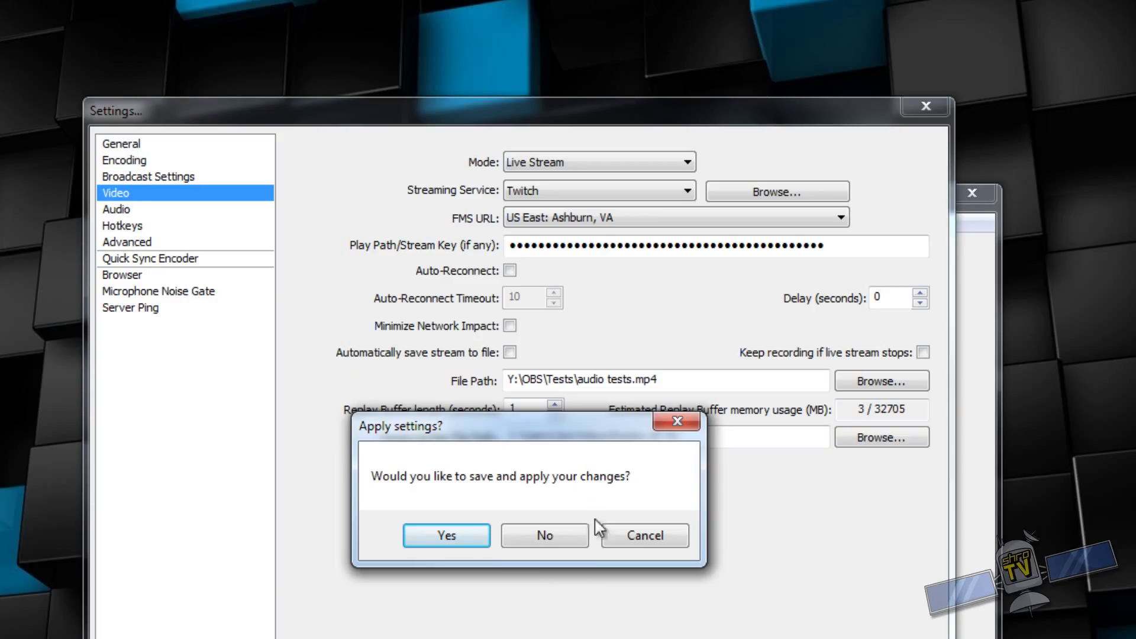
# Apply the pending changes and keep the GTX 780 Ti as video adapter.
pyautogui.click(458, 541)
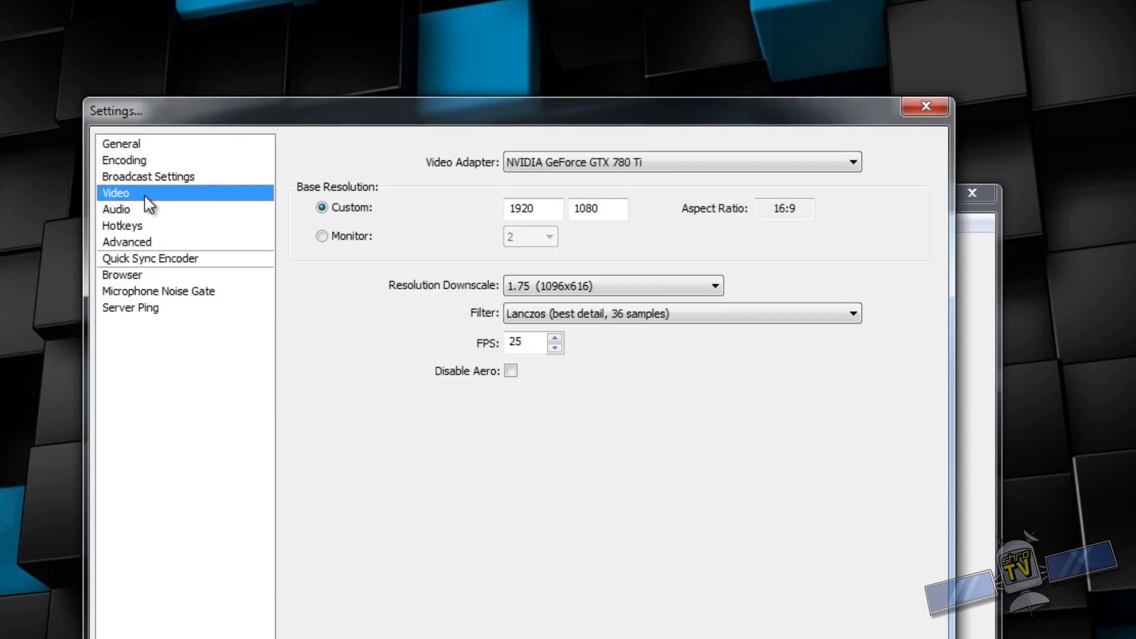
pyautogui.click(586, 156)
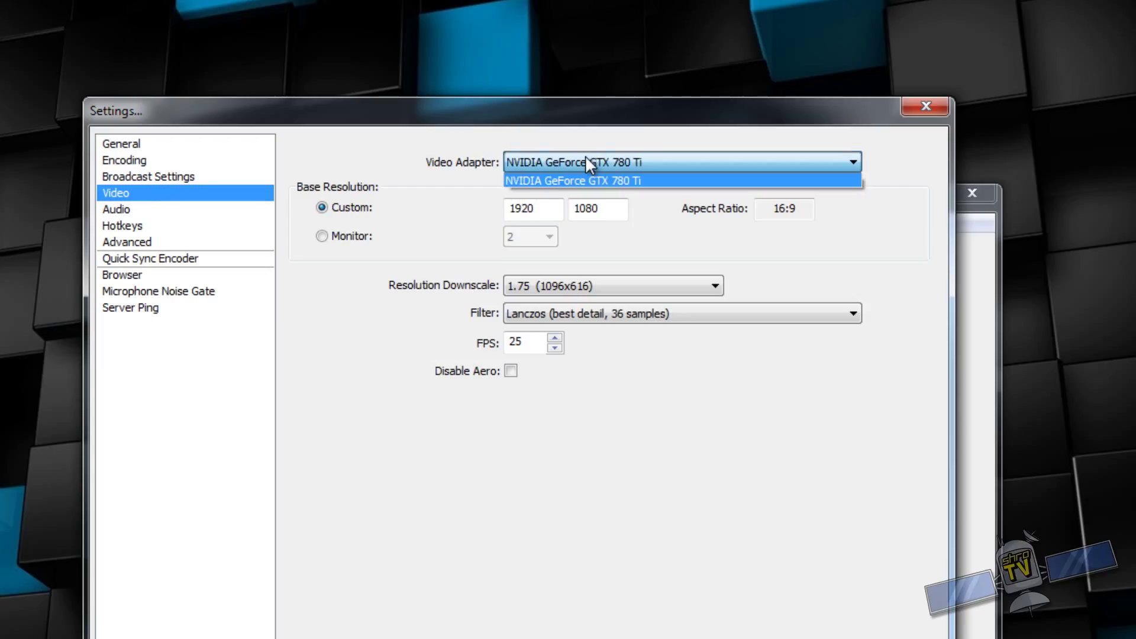
pyautogui.click(579, 162)
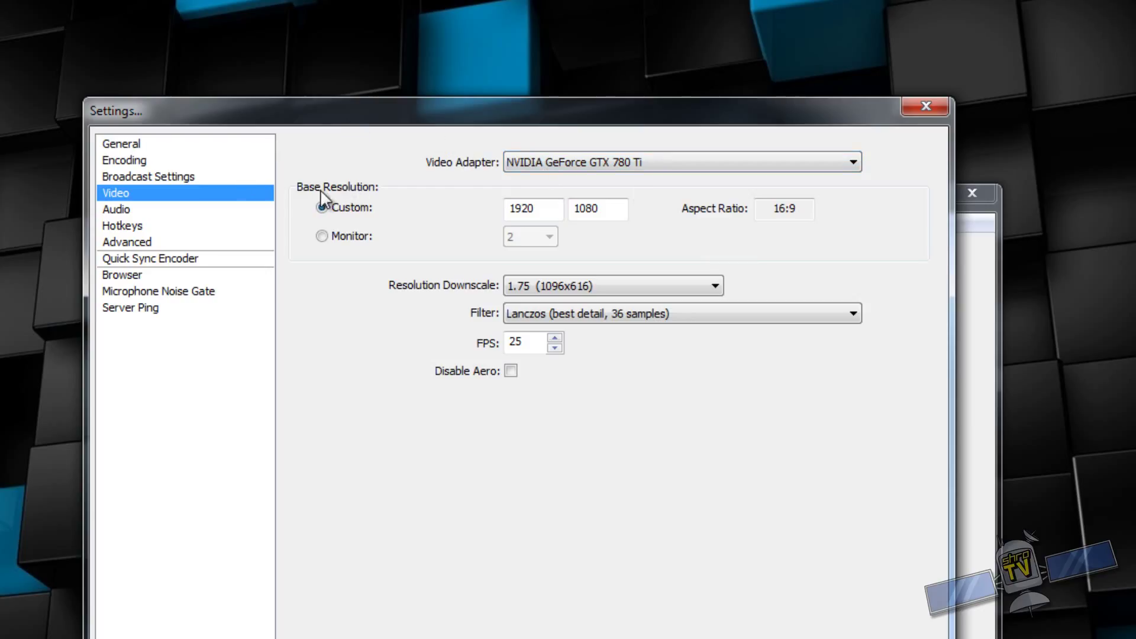
# Check the custom base resolution fields read 1920 by 1080.
pyautogui.doubleClick(530, 210)
pyautogui.click(608, 210)
pyautogui.doubleClick(581, 211)
pyautogui.click(548, 207)
pyautogui.doubleClick(548, 208)
pyautogui.click(621, 211)
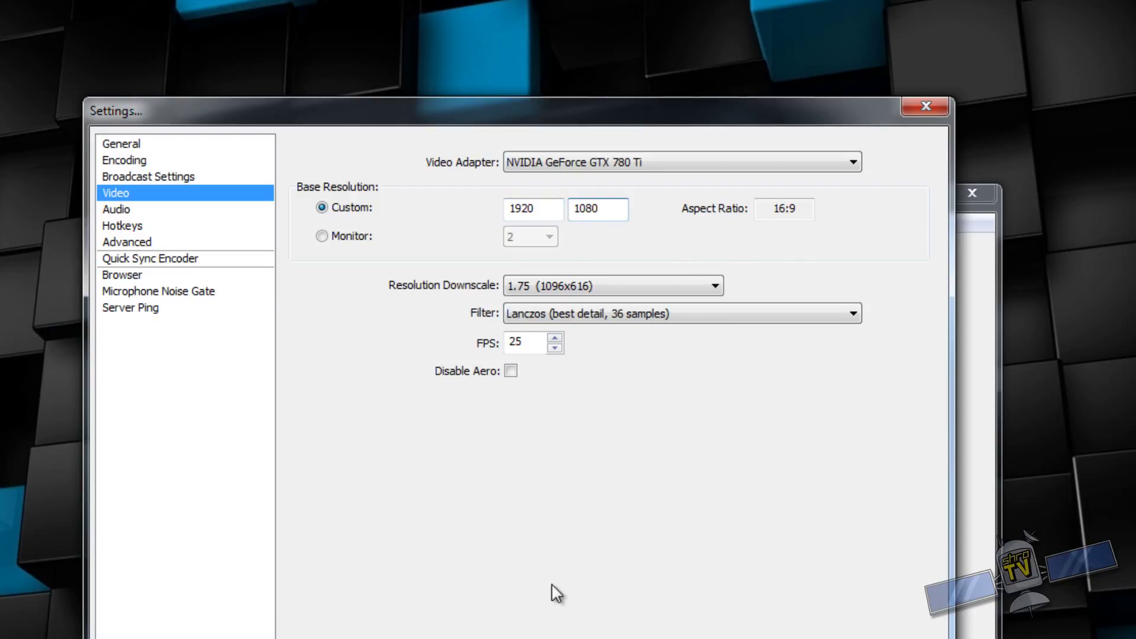
pyautogui.doubleClick(548, 208)
pyautogui.doubleClick(607, 209)
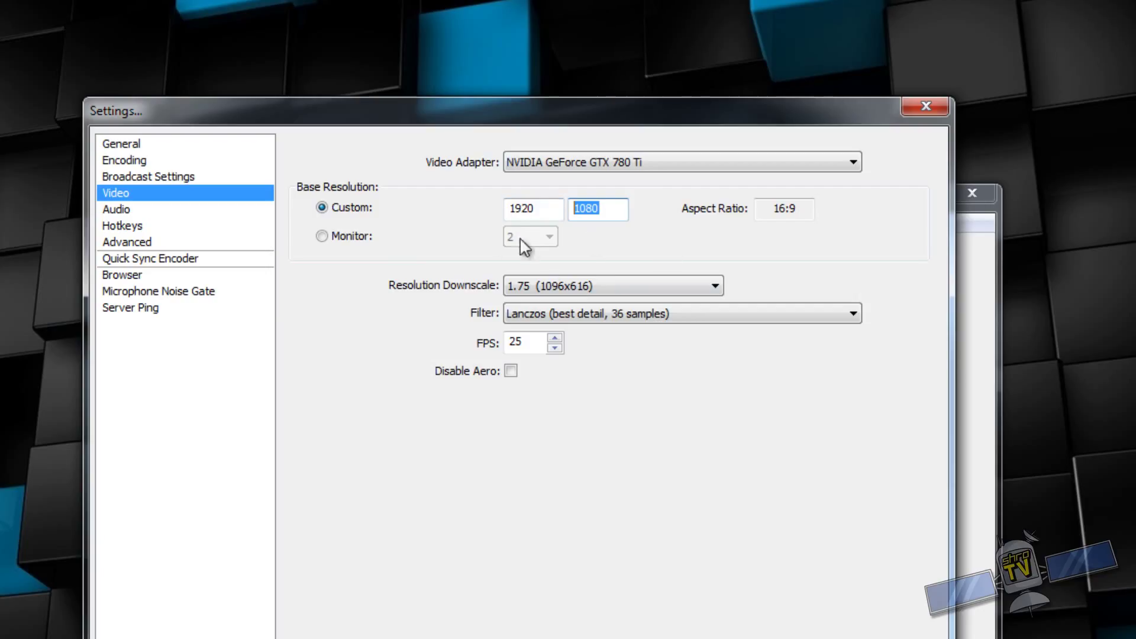
pyautogui.moveTo(592, 208); pyautogui.dragTo(598, 207)
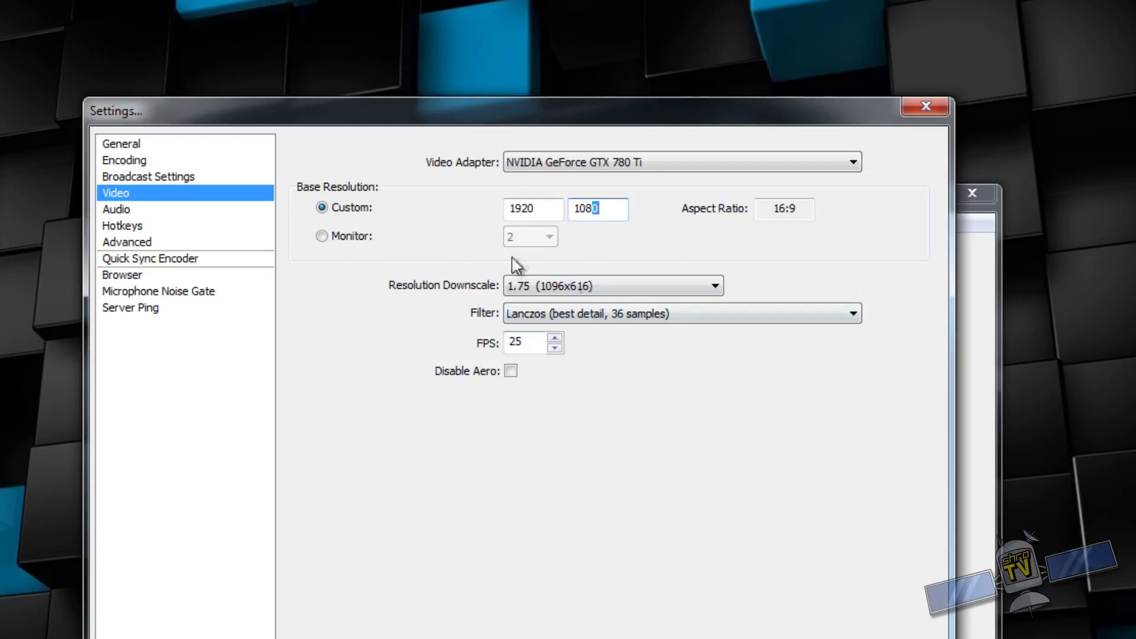
# Set downscale to 1.50 (1280x720), and after trying Bilinear, keep the Lanczos filter.
pyautogui.click(716, 288)
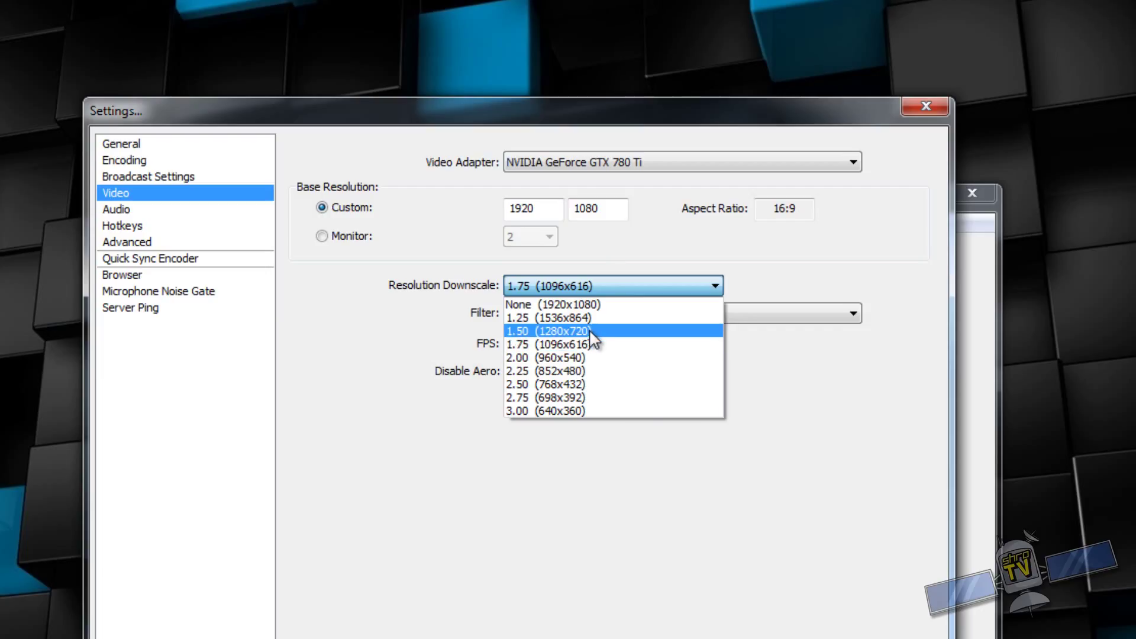
pyautogui.click(589, 331)
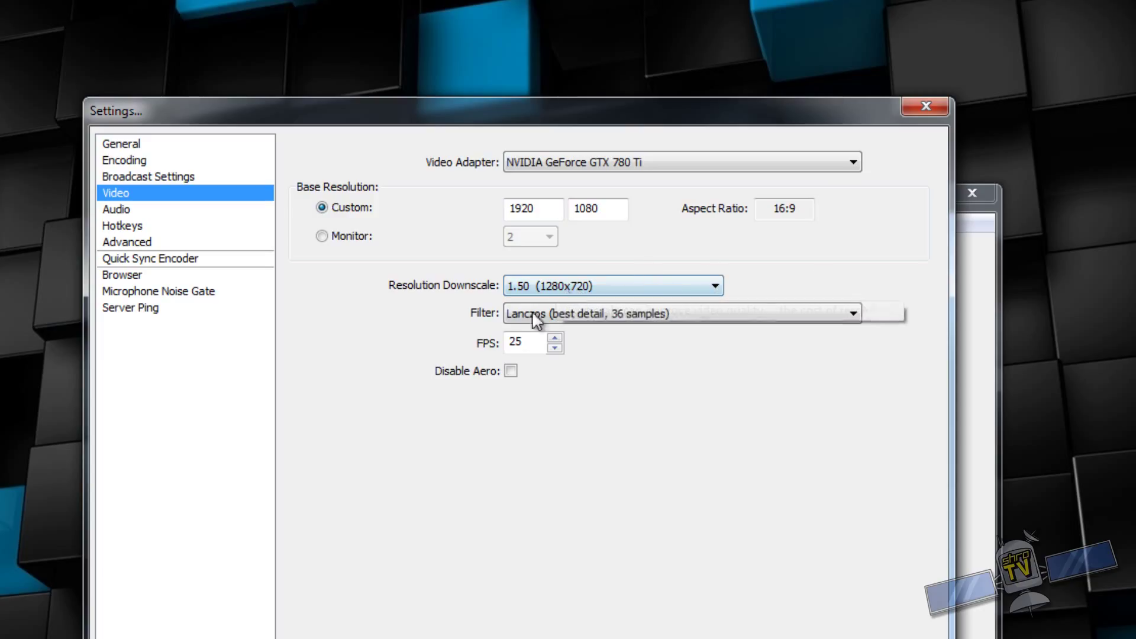
pyautogui.click(663, 315)
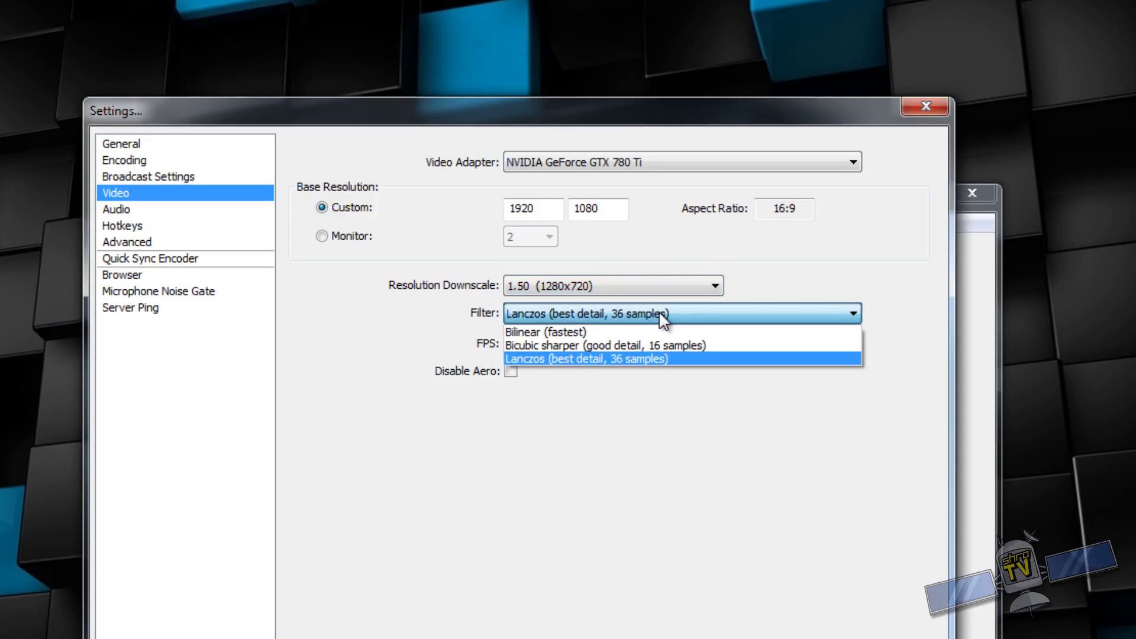
pyautogui.click(553, 333)
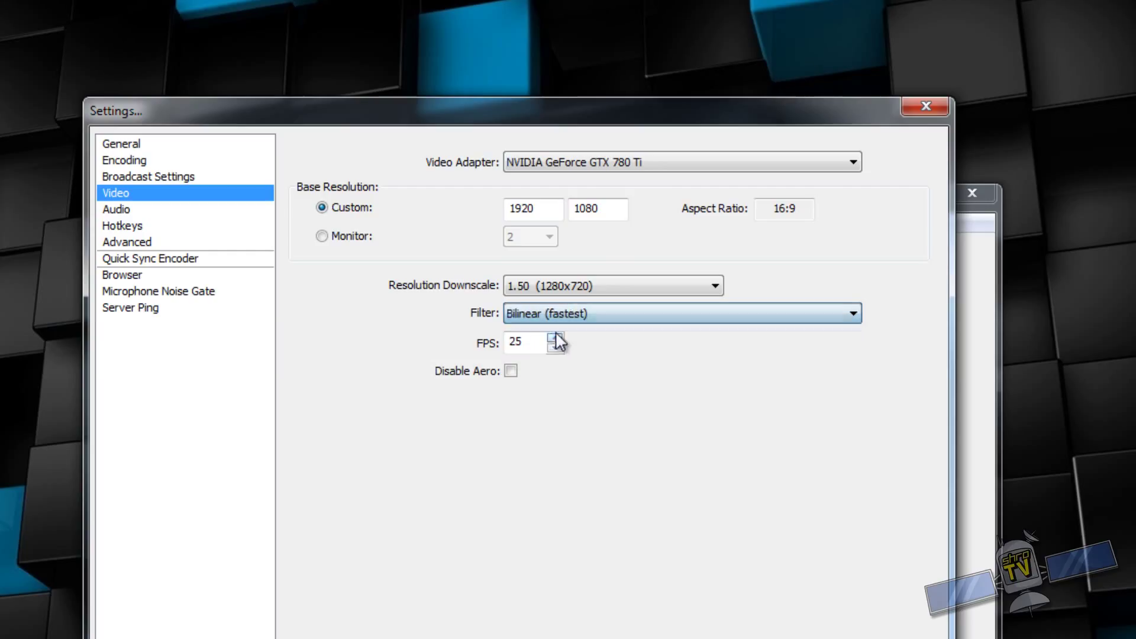
pyautogui.click(624, 322)
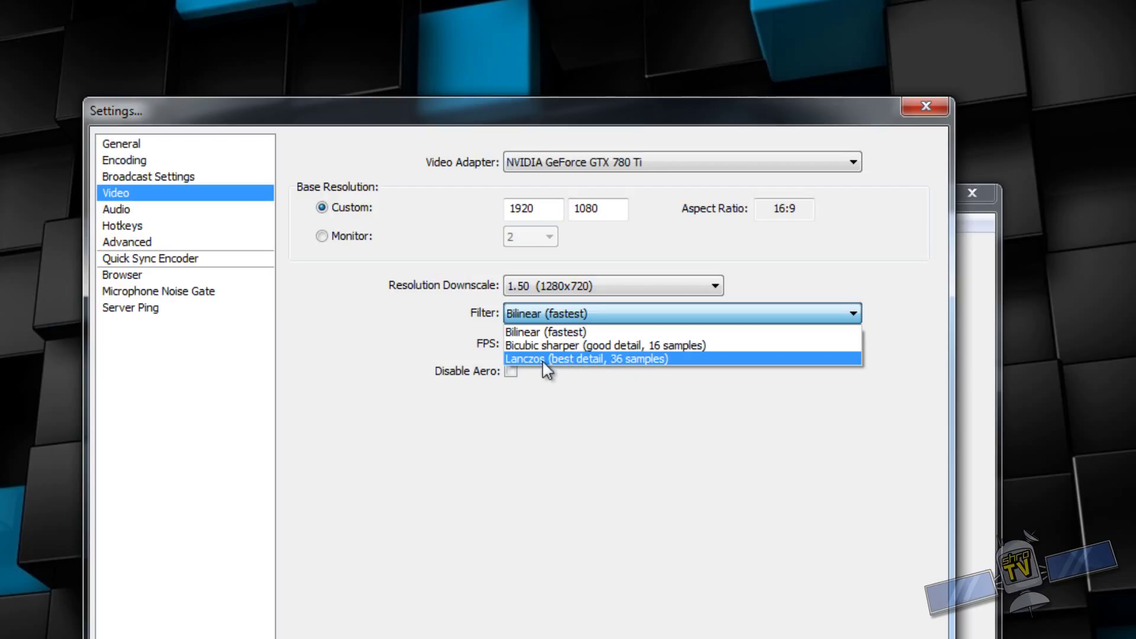
pyautogui.click(598, 358)
pyautogui.click(657, 318)
pyautogui.click(657, 319)
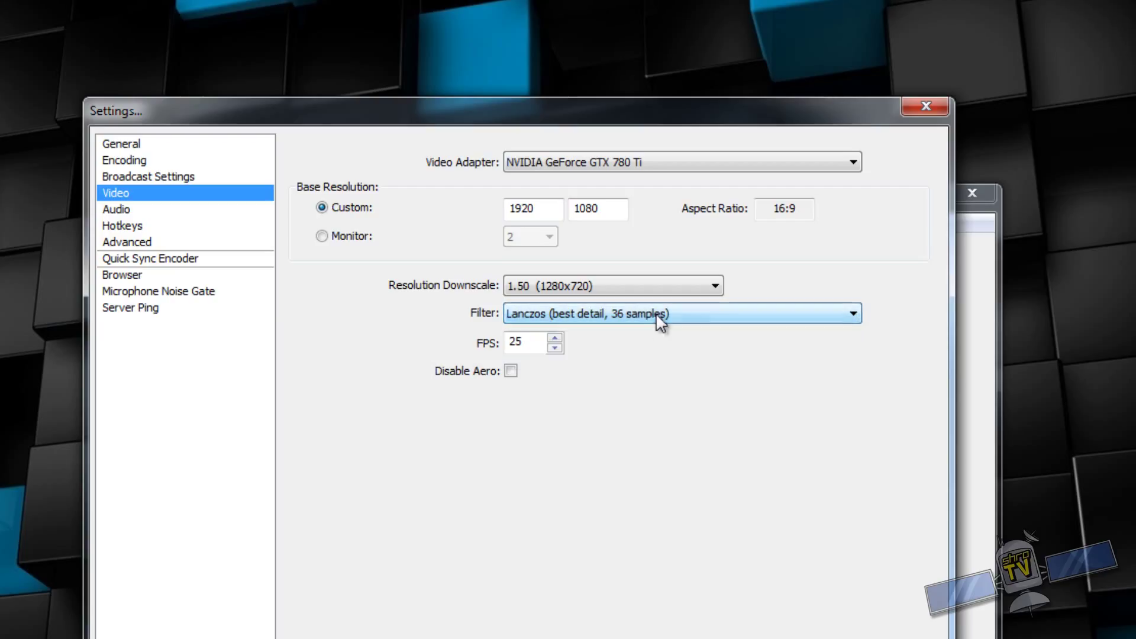
# Raise the FPS value to 30 and check the field.
pyautogui.click(555, 339)
pyautogui.click(555, 338)
pyautogui.click(555, 338)
pyautogui.click(555, 339)
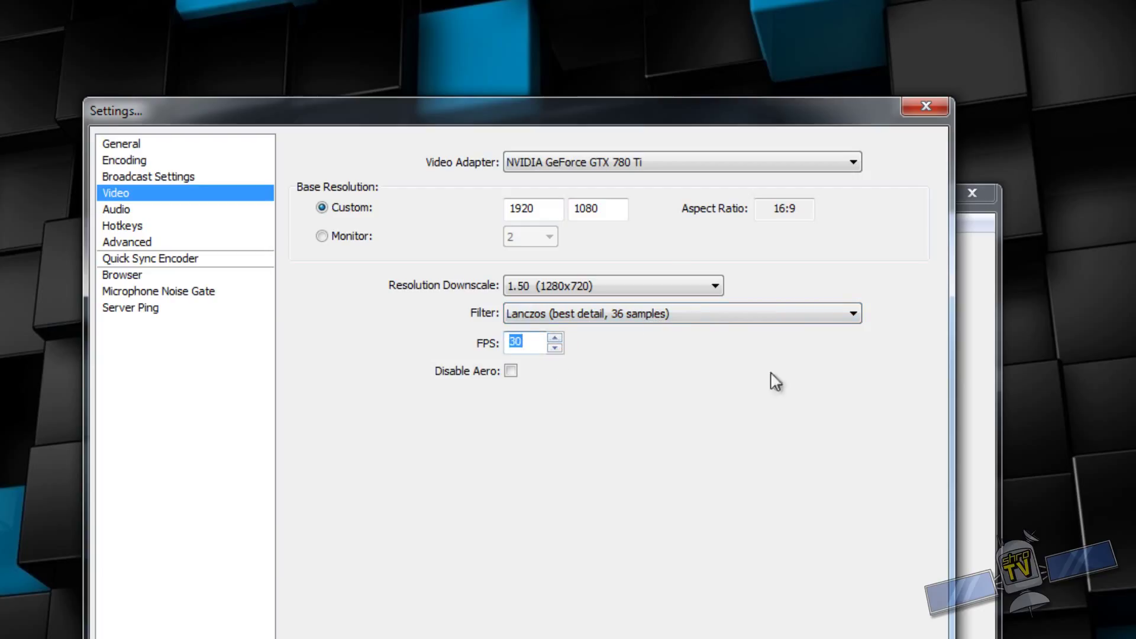
pyautogui.click(525, 339)
pyautogui.moveTo(516, 342); pyautogui.dragTo(507, 342)
pyautogui.click(539, 343)
pyautogui.moveTo(494, 374)
# In OBS Audio settings, keep Default as the desktop audio device.
pyautogui.click(139, 211)
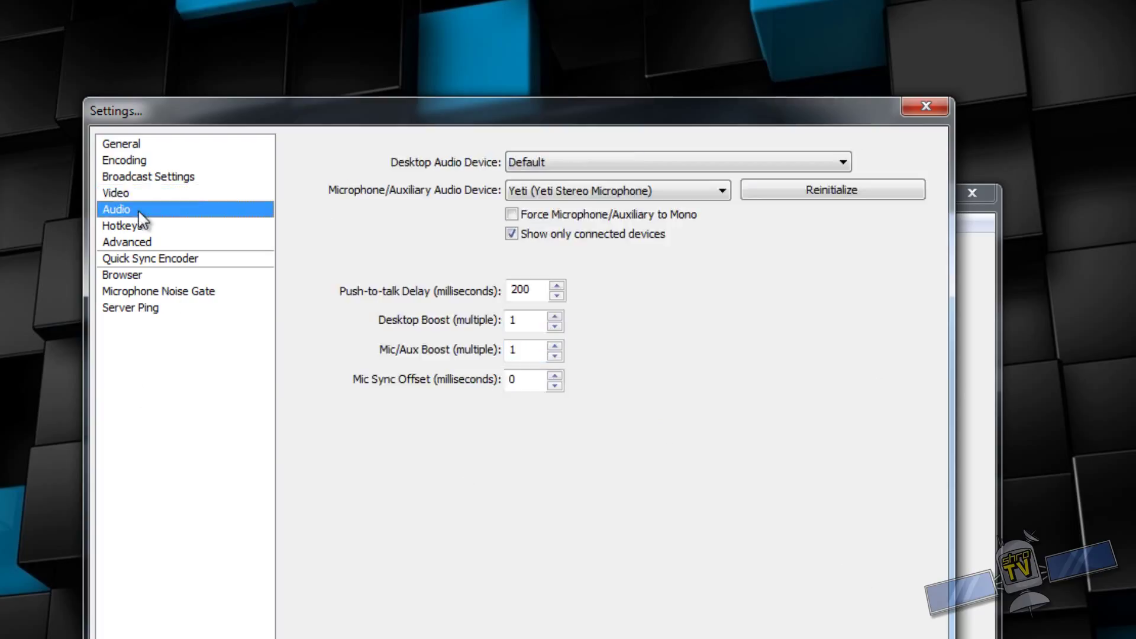
pyautogui.click(571, 164)
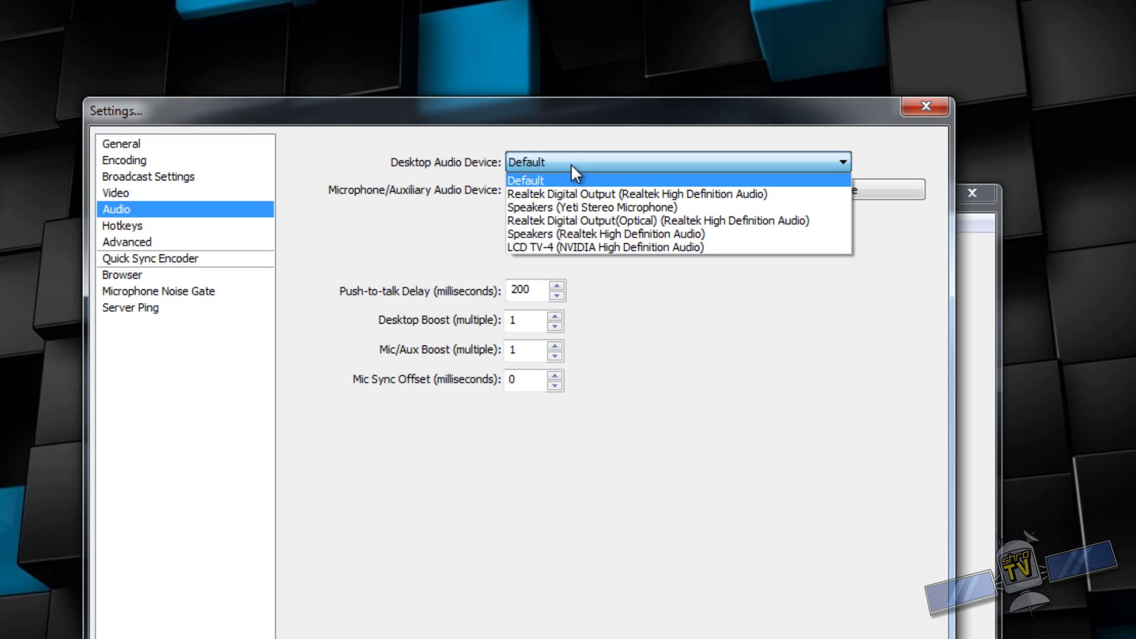
pyautogui.click(574, 178)
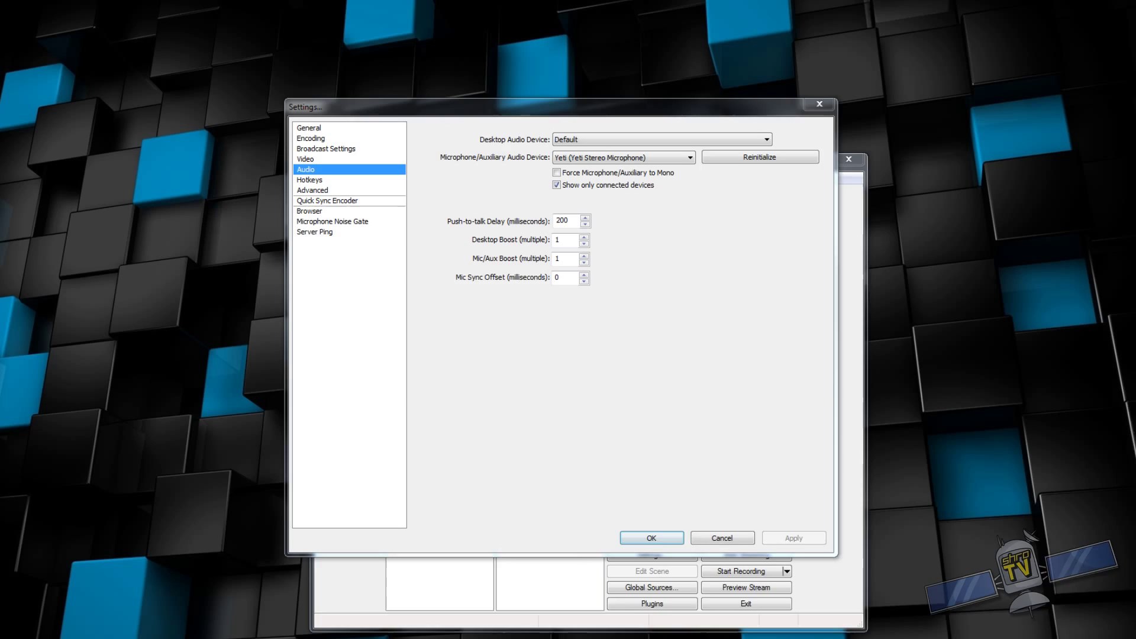
# Open the Windows playback devices list and select Realtek Digital Output(Optical).
pyautogui.click(1118, 638)
pyautogui.rightClick(1118, 638)
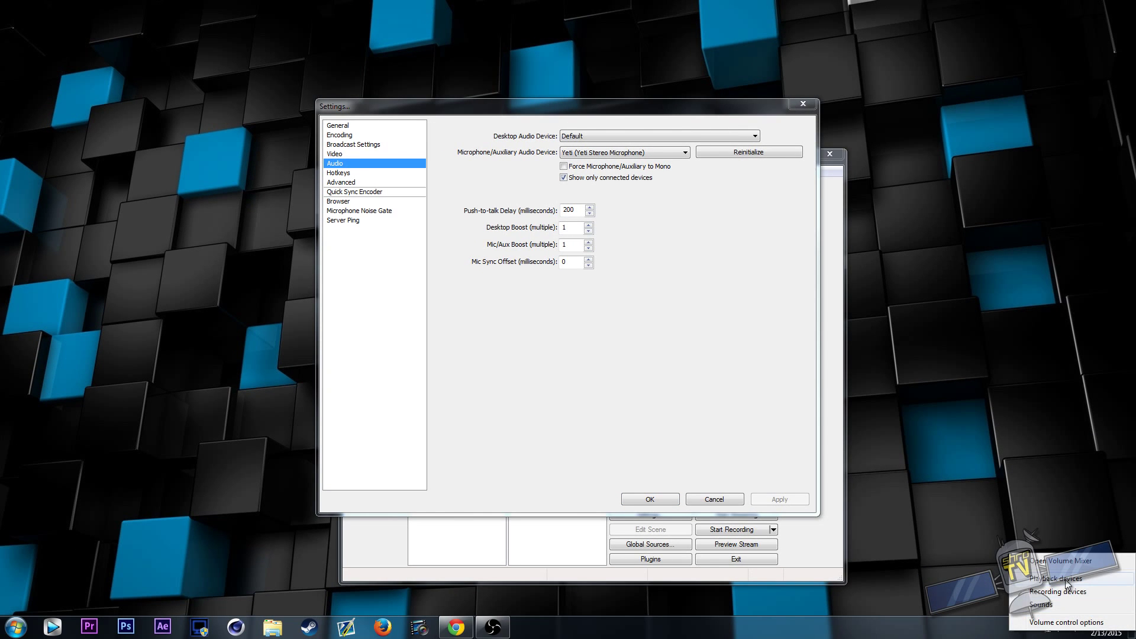
pyautogui.click(1067, 580)
pyautogui.scroll(-3, 274, 153)
pyautogui.click(167, 224)
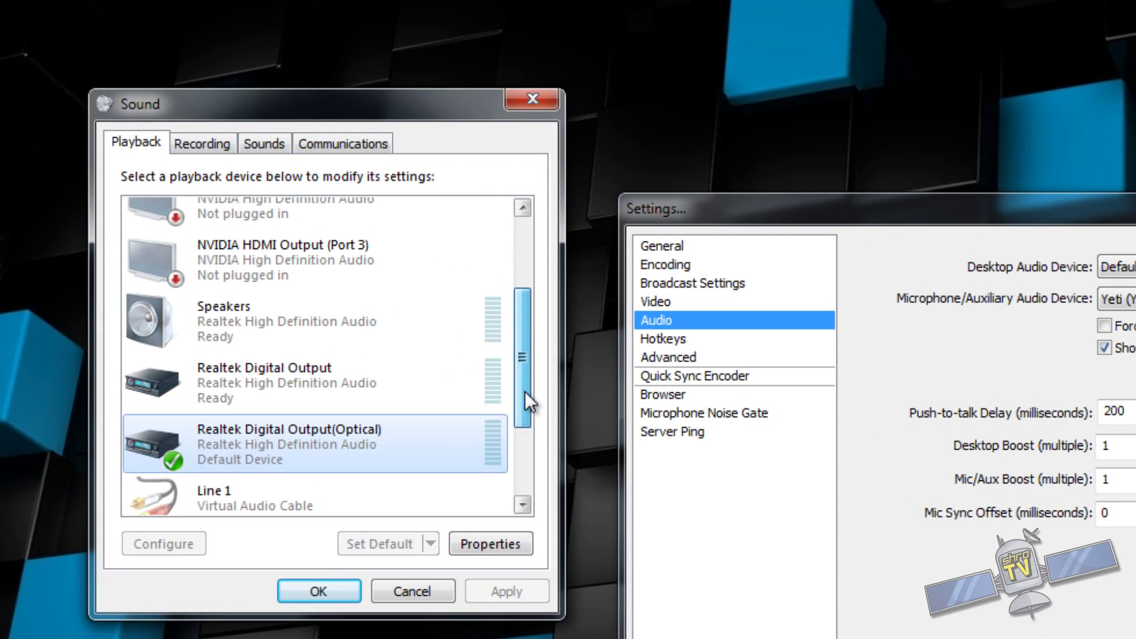
pyautogui.scroll(1, 465, 350)
# Make Speakers, then the Optical output, the default and communication playback device.
pyautogui.rightClick(254, 324)
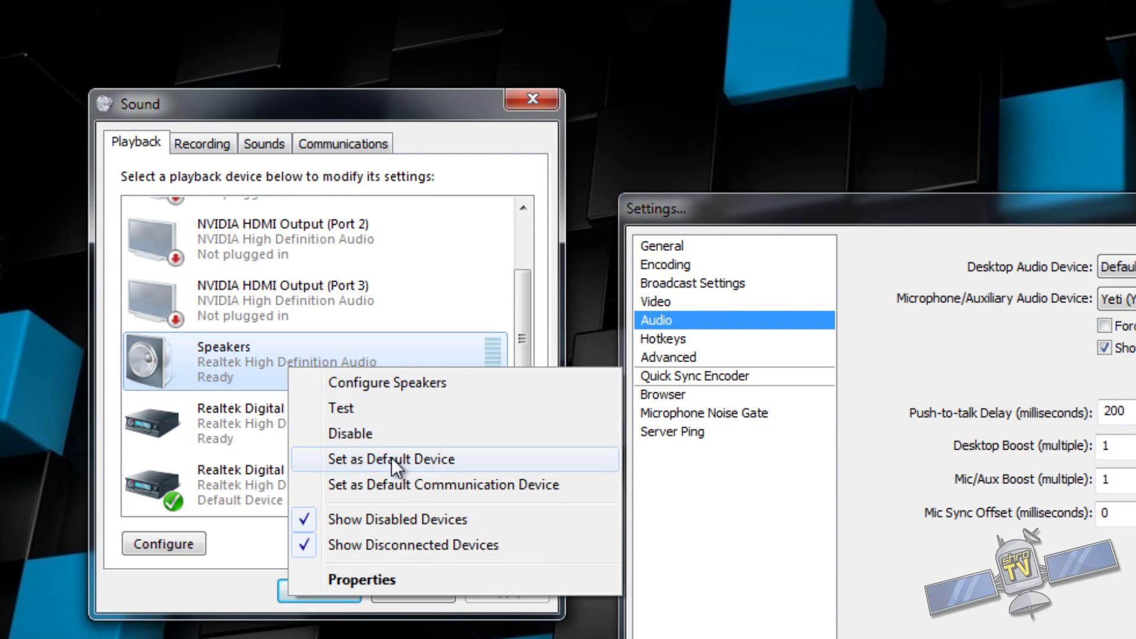
pyautogui.click(392, 458)
pyautogui.rightClick(316, 373)
pyautogui.click(453, 461)
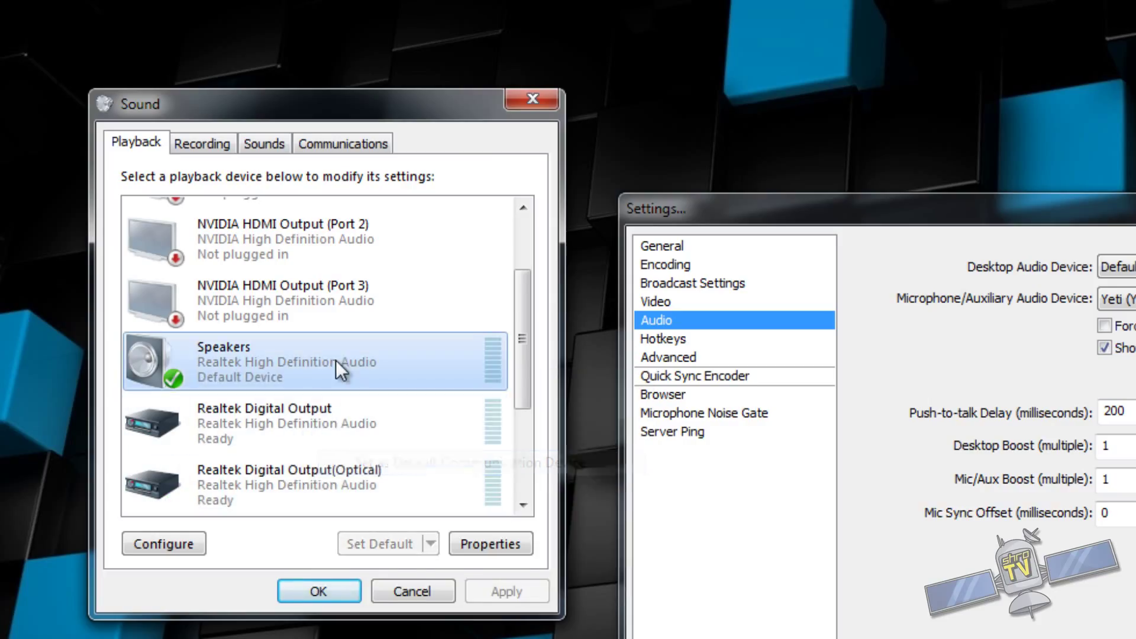
pyautogui.rightClick(297, 472)
pyautogui.click(422, 539)
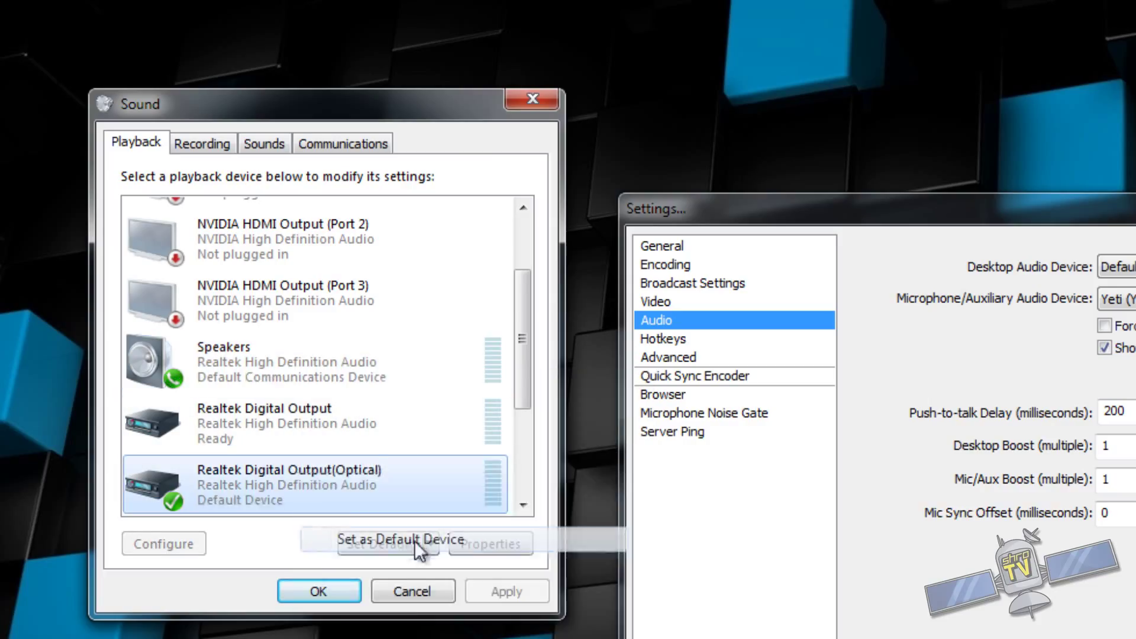
pyautogui.rightClick(326, 485)
pyautogui.click(434, 553)
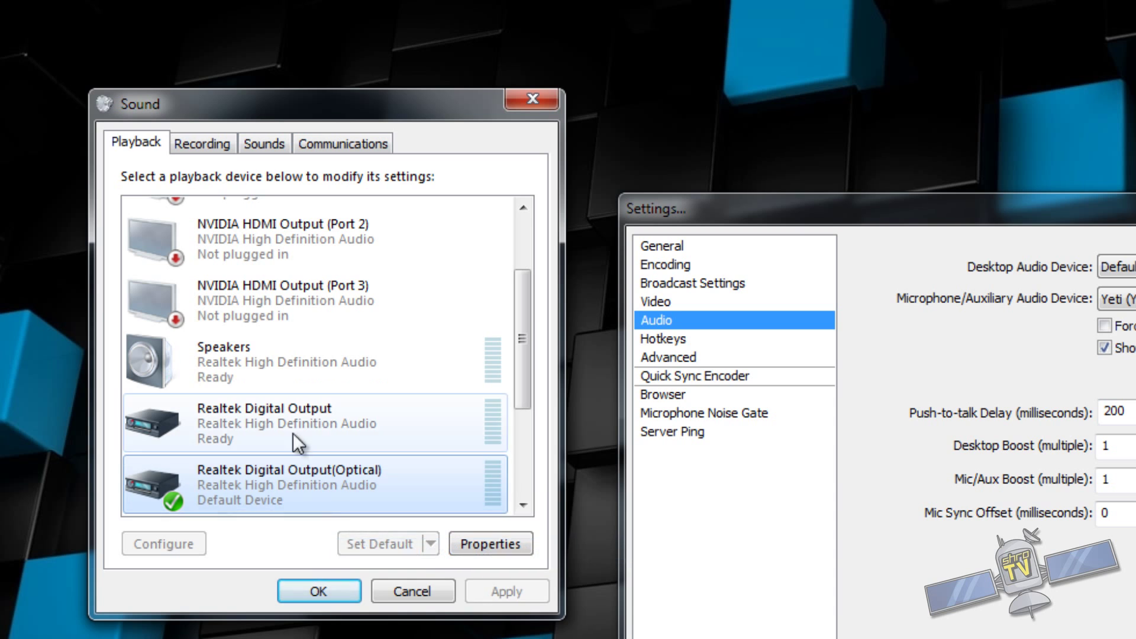
pyautogui.click(278, 358)
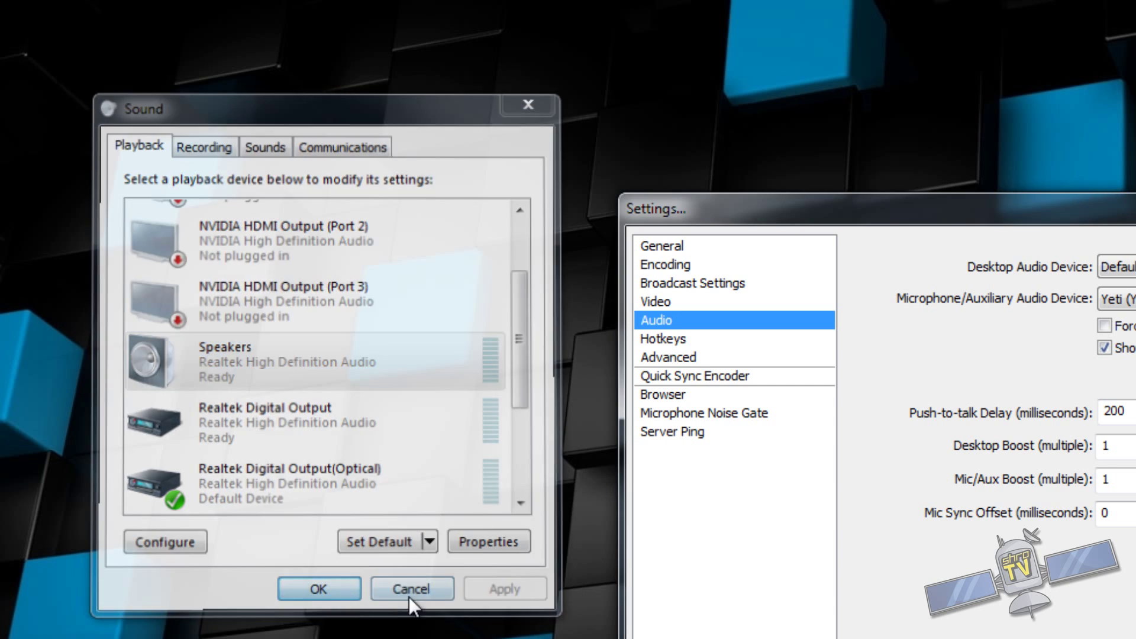
pyautogui.click(409, 594)
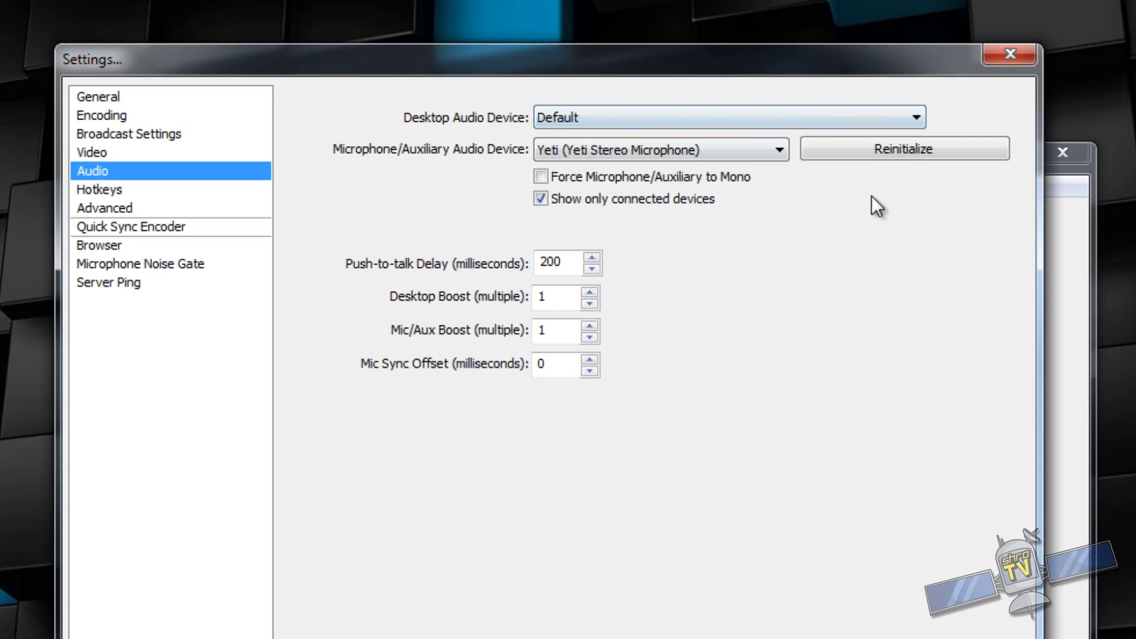
pyautogui.click(653, 126)
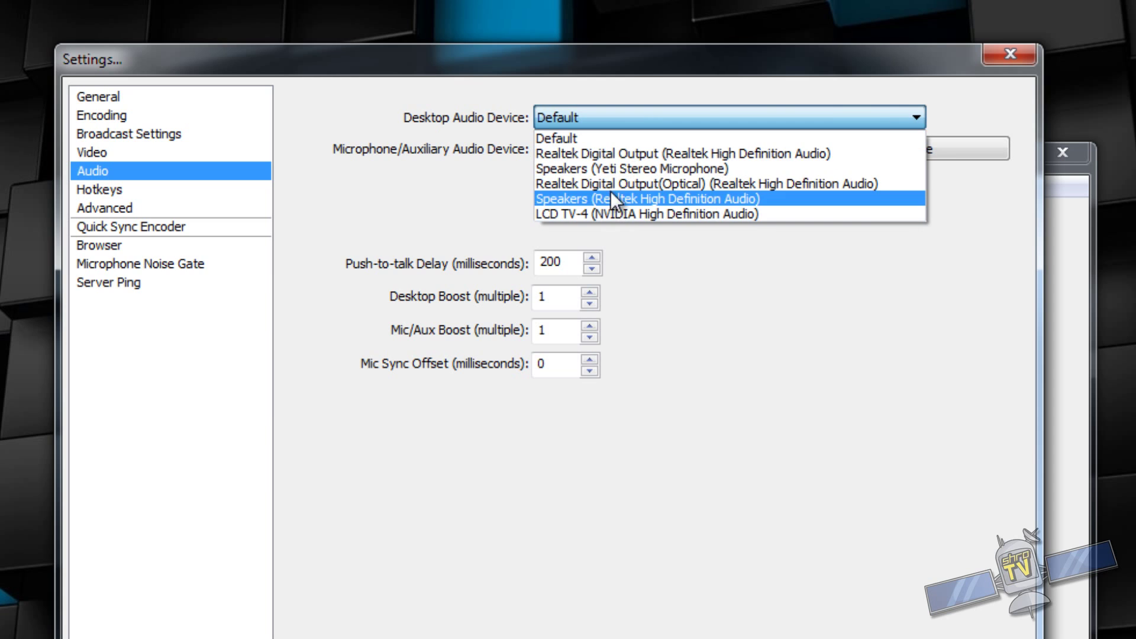
pyautogui.click(733, 329)
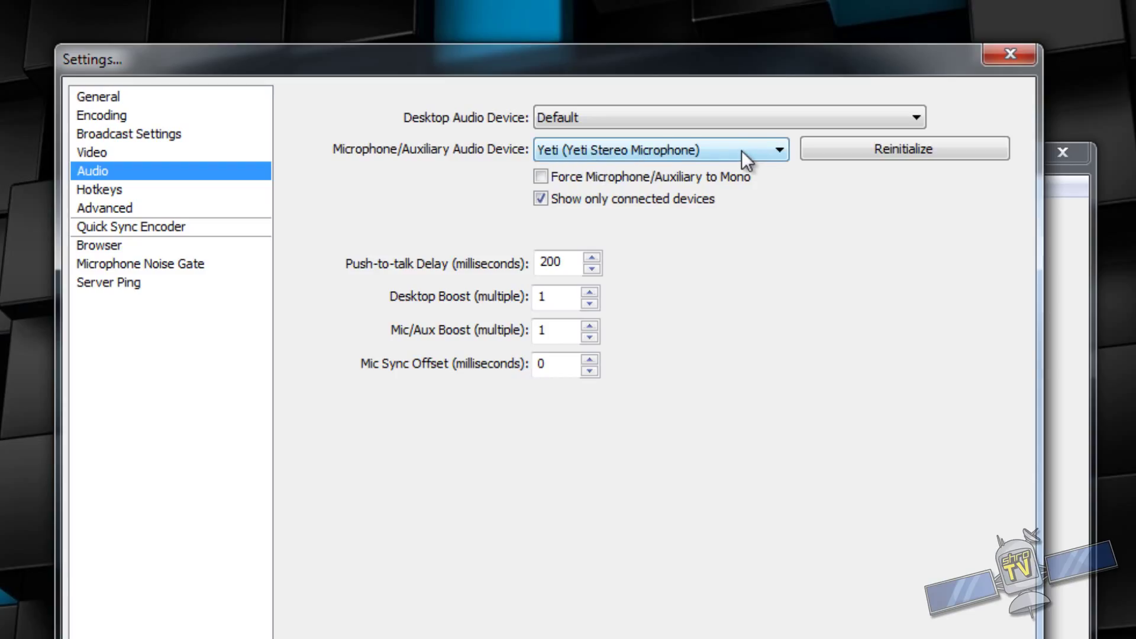
pyautogui.click(659, 153)
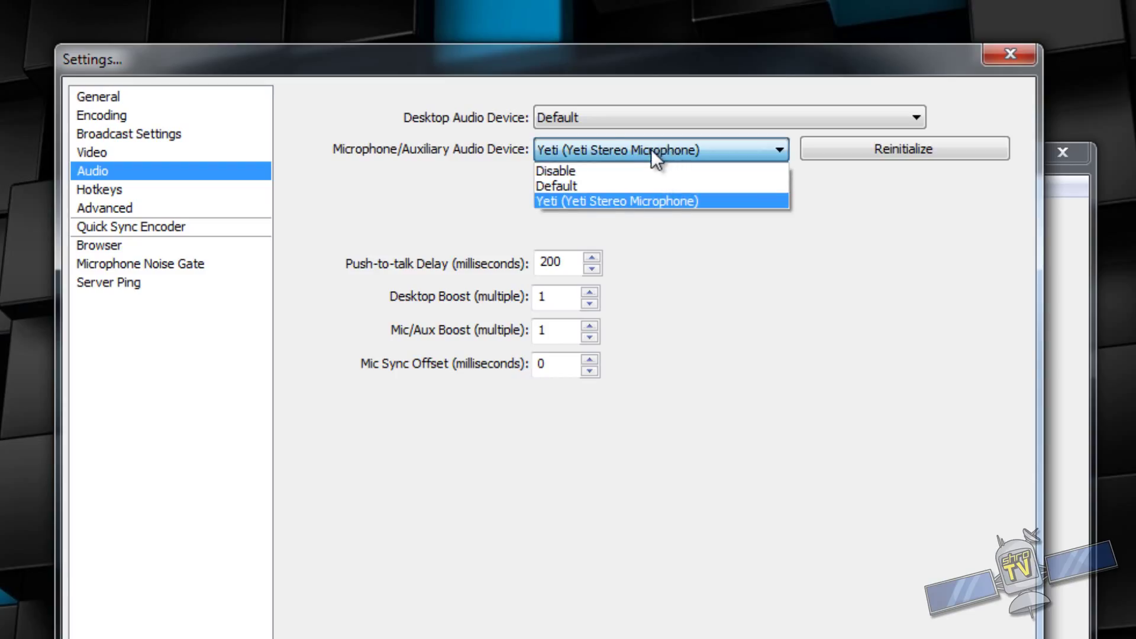
pyautogui.click(648, 205)
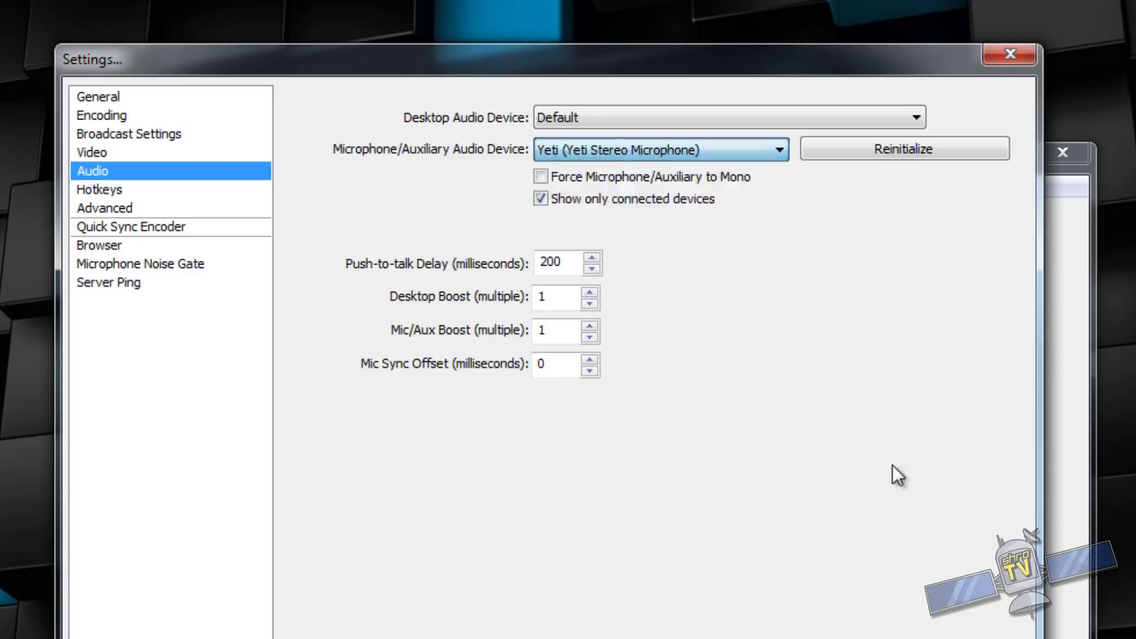
pyautogui.click(781, 148)
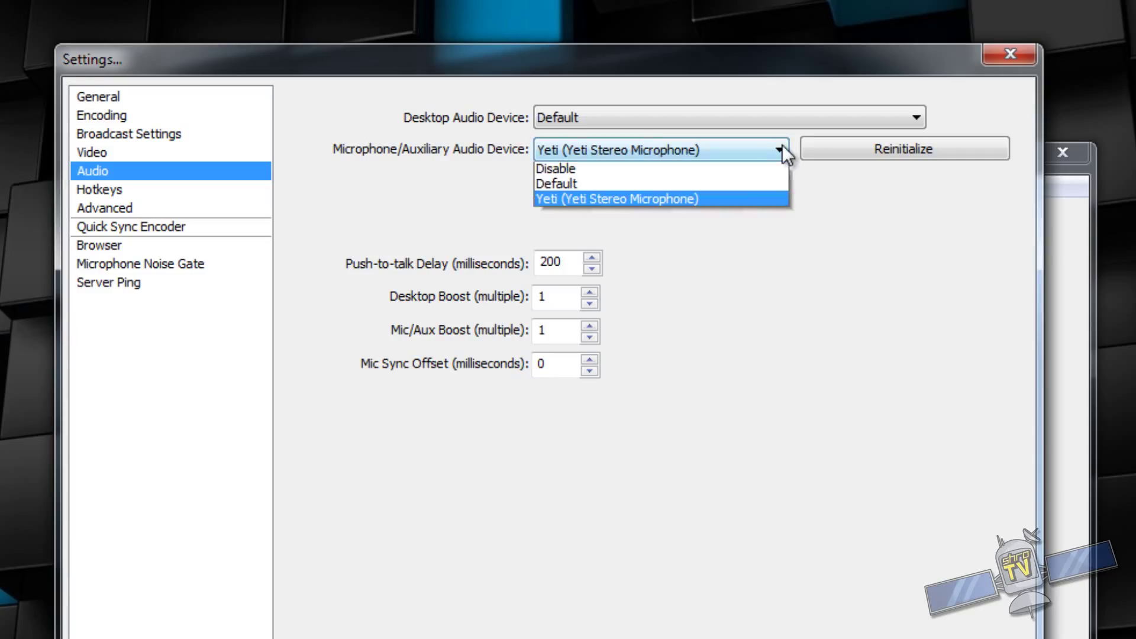
pyautogui.click(969, 424)
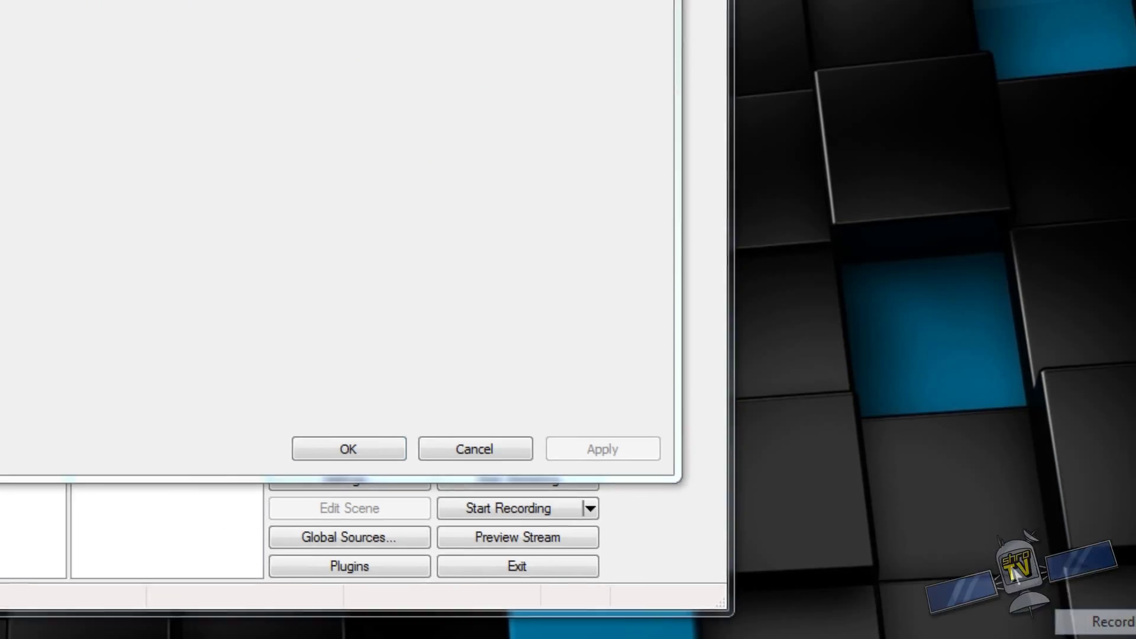
pyautogui.click(977, 540)
pyautogui.moveTo(457, 170); pyautogui.dragTo(453, 341)
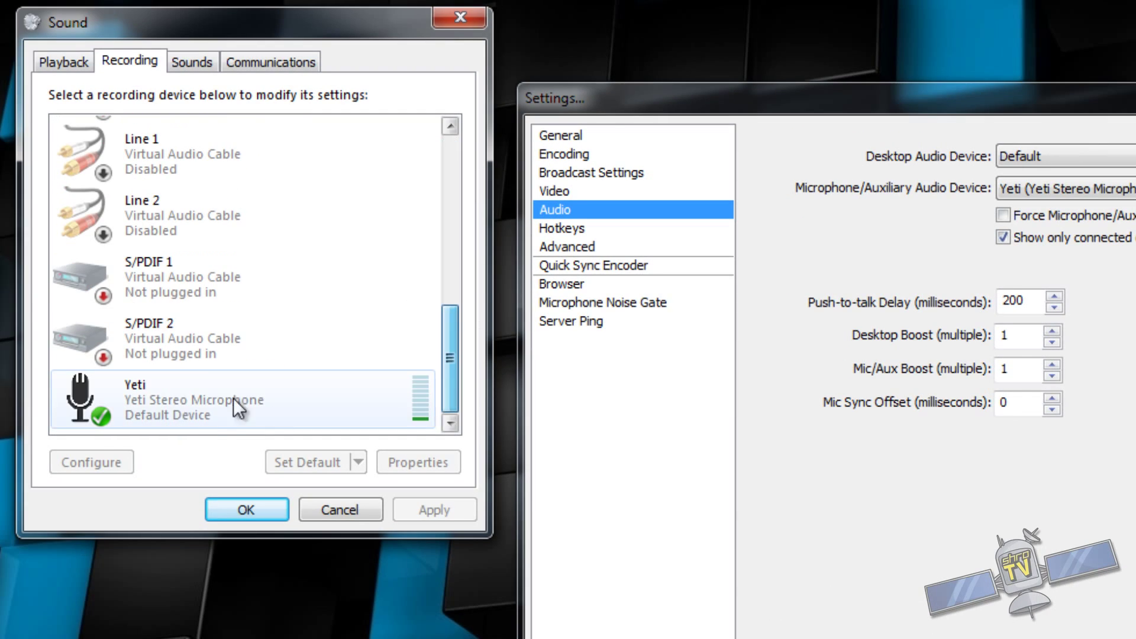
pyautogui.click(355, 508)
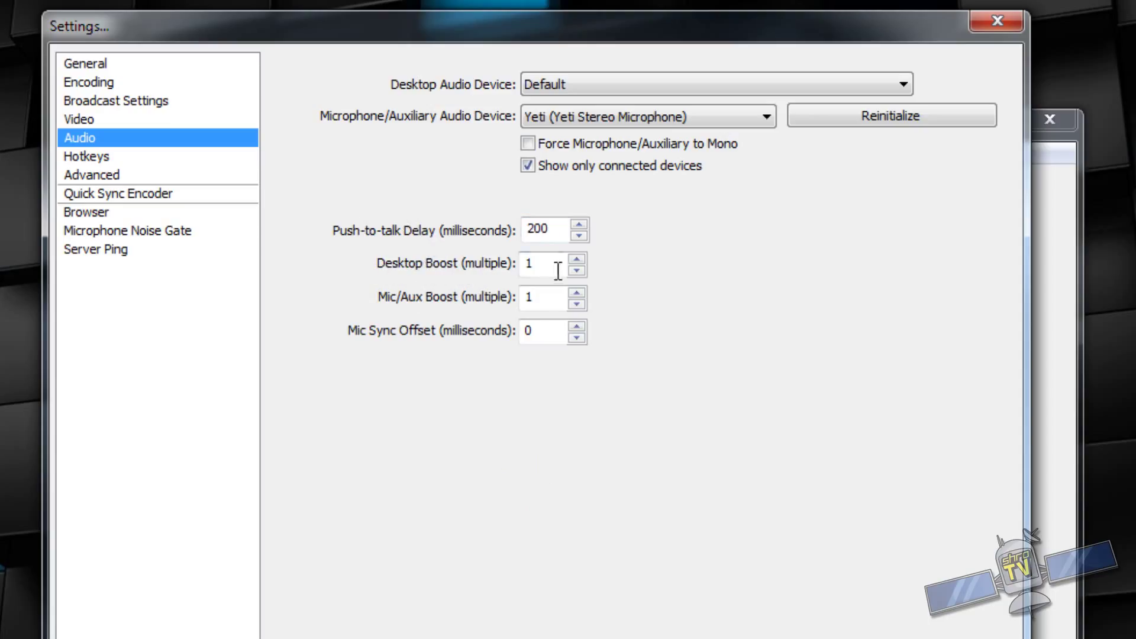
# Try Desktop and Mic/Aux Boost at 2, return both to 1, then select Mic Sync Offset.
pyautogui.doubleClick(523, 273)
pyautogui.click(576, 260)
pyautogui.click(576, 271)
pyautogui.click(576, 292)
pyautogui.click(575, 305)
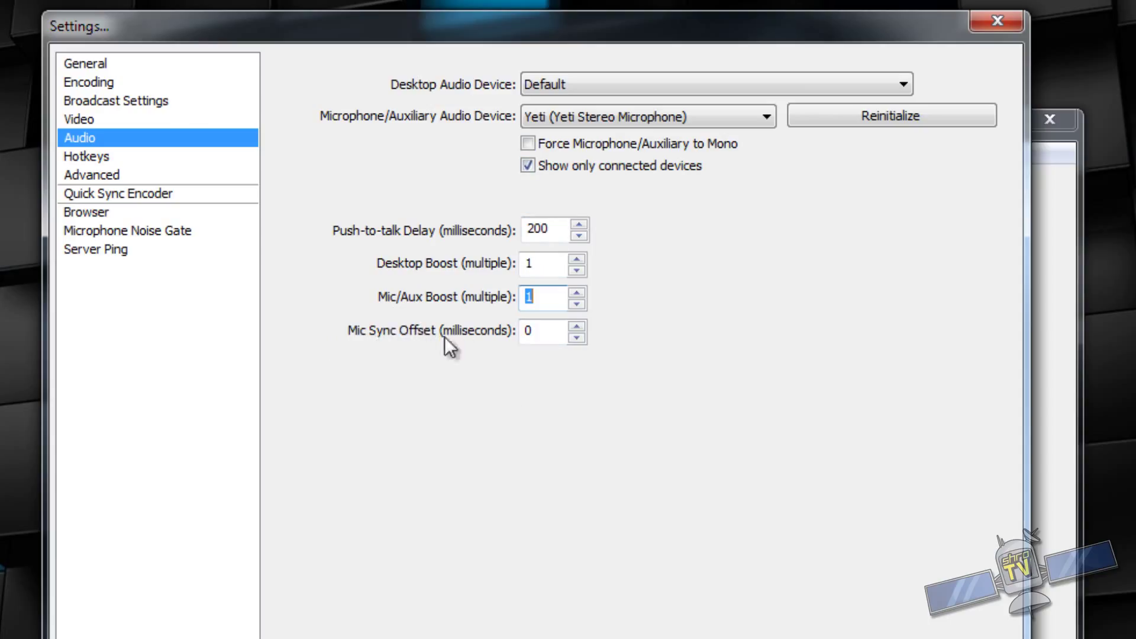
pyautogui.click(535, 331)
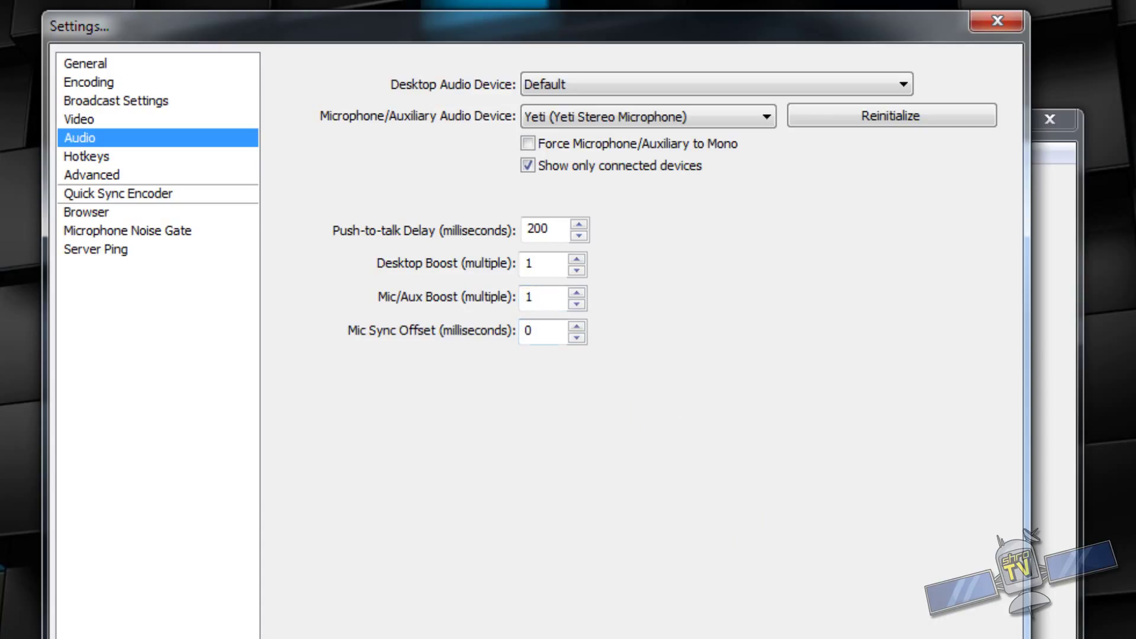
# Pass through Hotkeys to the Advanced settings page.
pyautogui.click(93, 156)
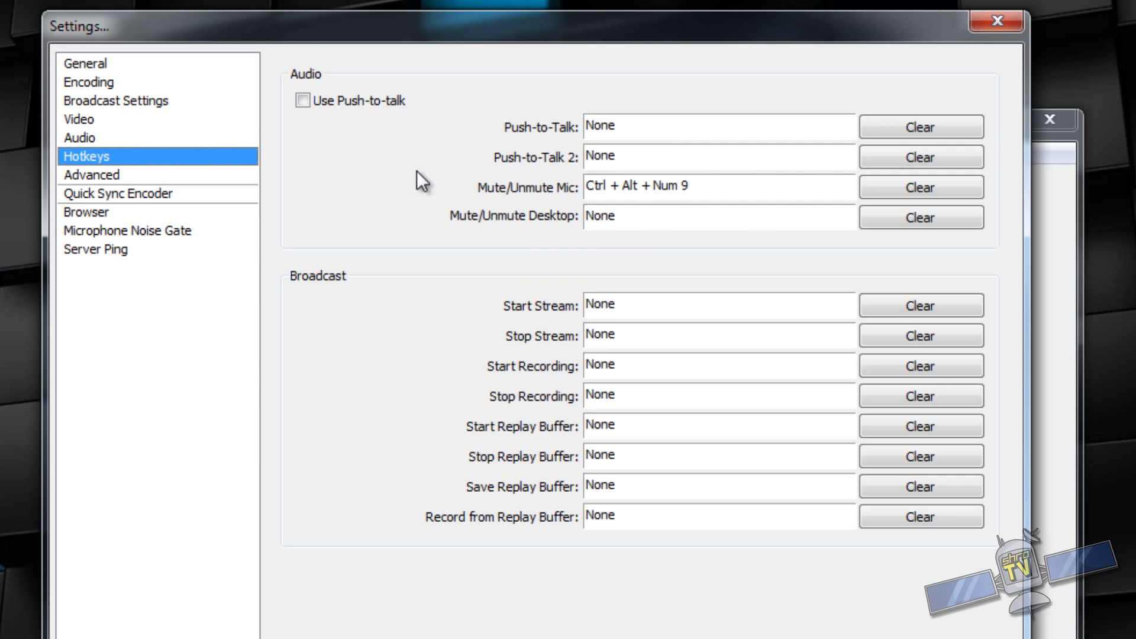
pyautogui.click(93, 175)
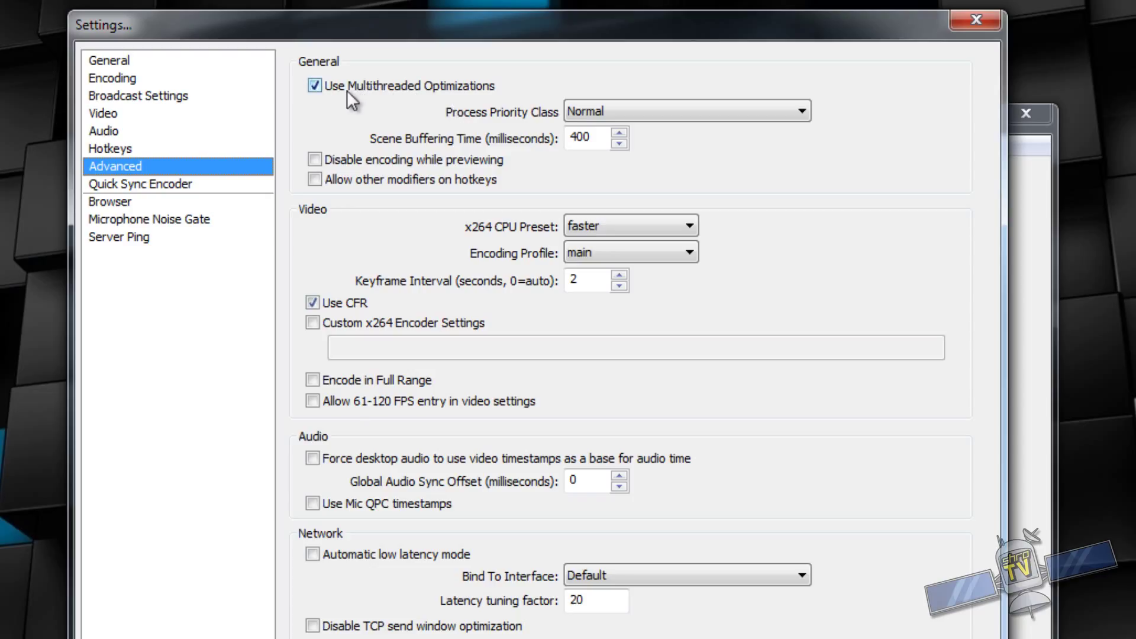
pyautogui.click(805, 116)
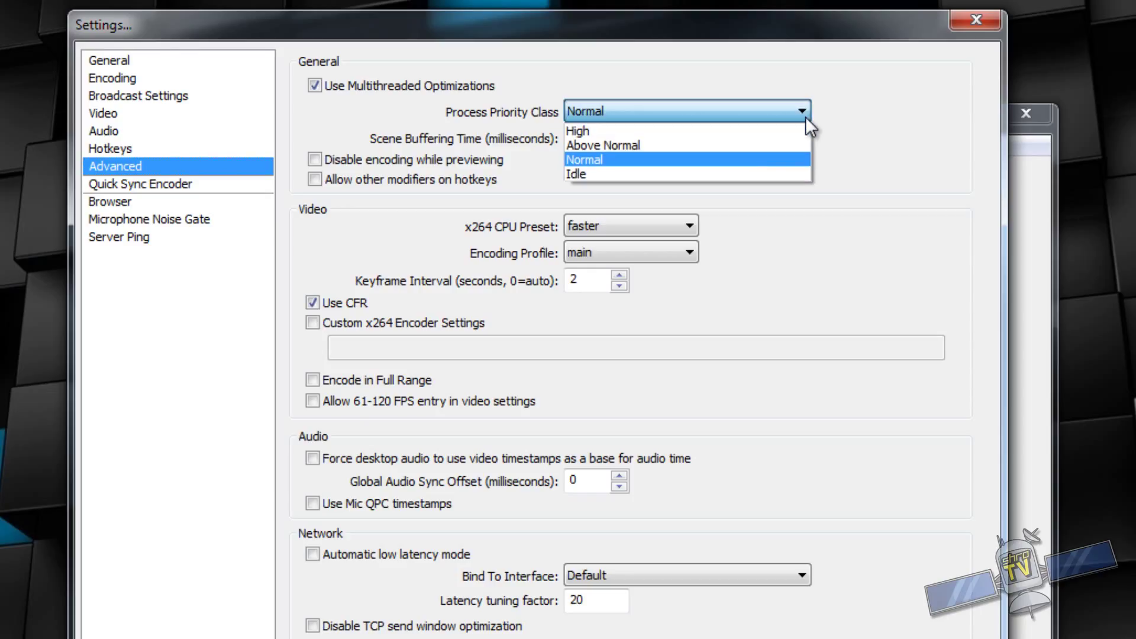
pyautogui.click(892, 143)
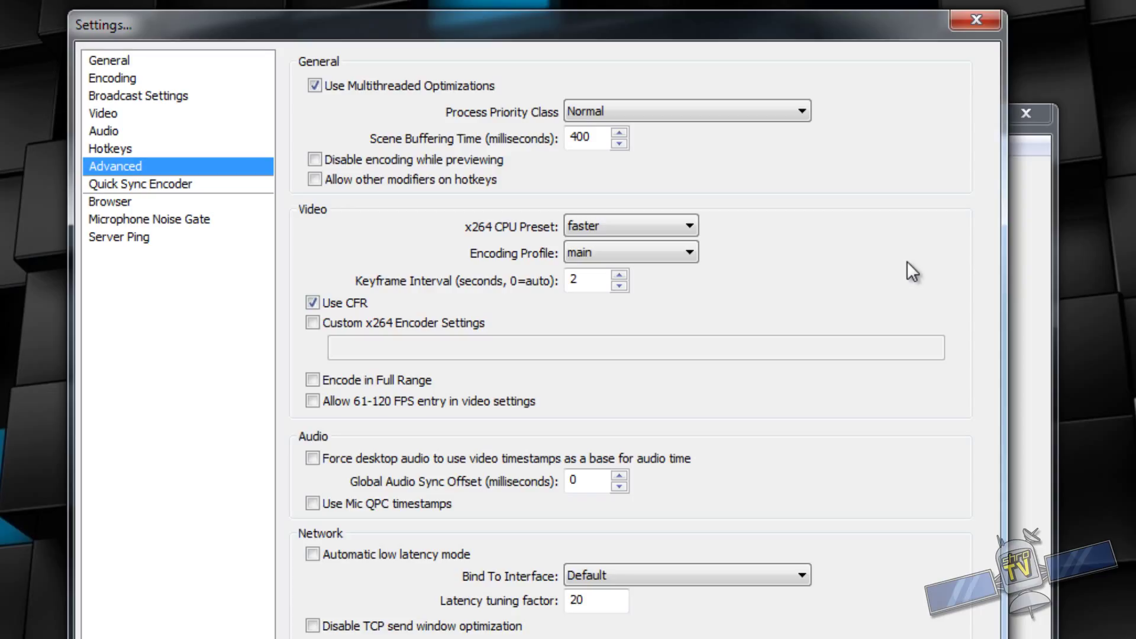
pyautogui.click(801, 108)
pyautogui.click(804, 109)
pyautogui.moveTo(597, 135); pyautogui.dragTo(516, 139)
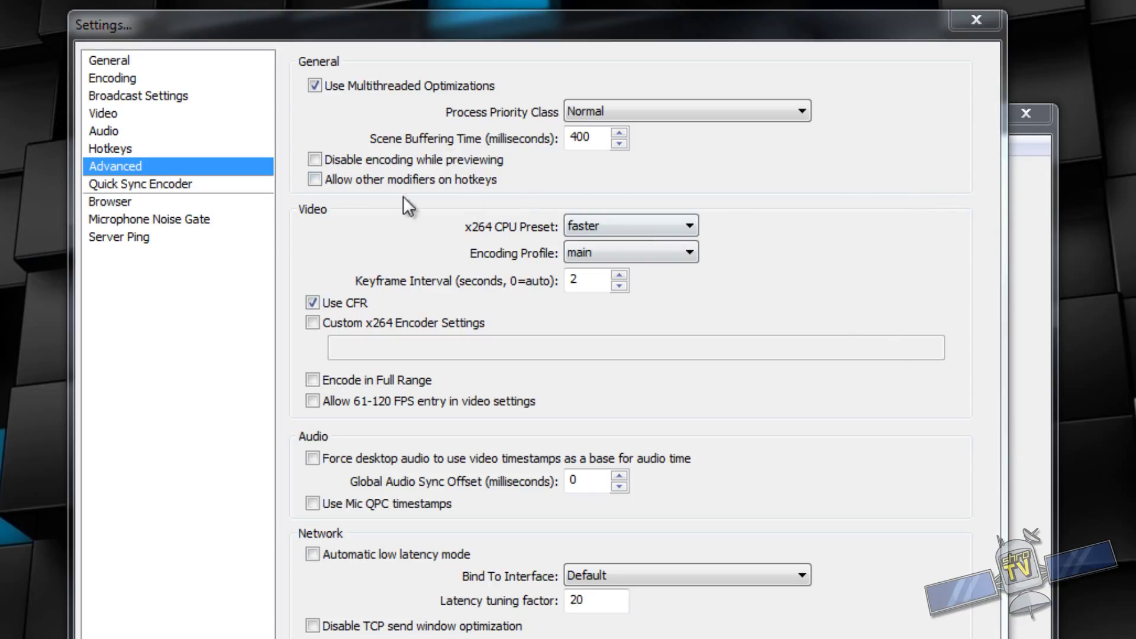
pyautogui.click(521, 158)
# Change the x264 CPU preset from veryfast to faster, accepting the preset-change warning.
pyautogui.click(506, 210)
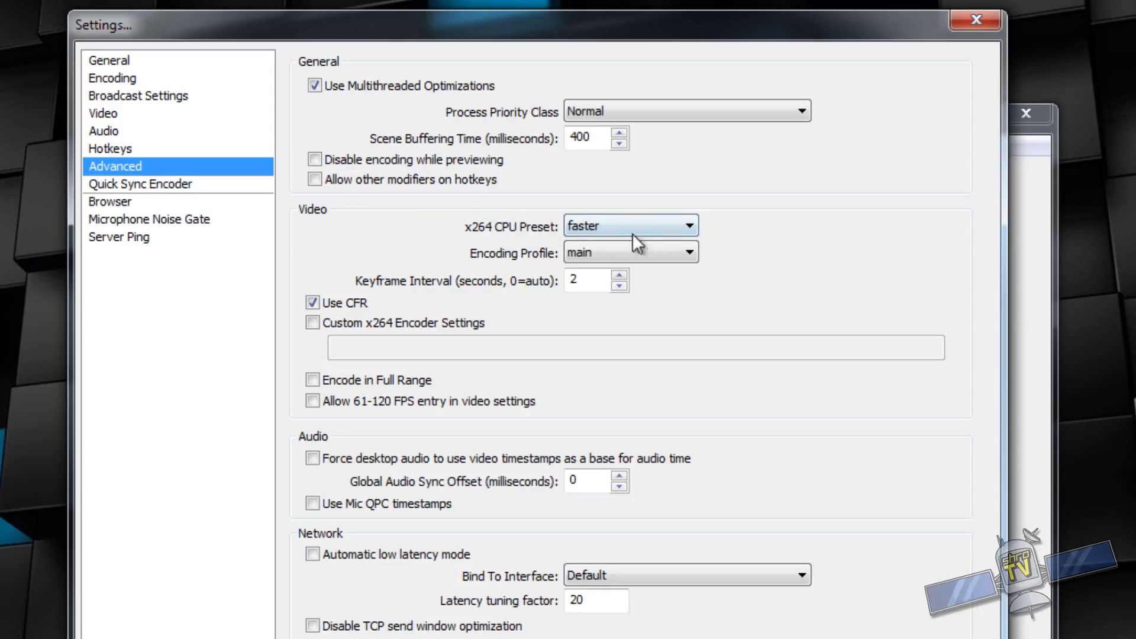
pyautogui.click(659, 226)
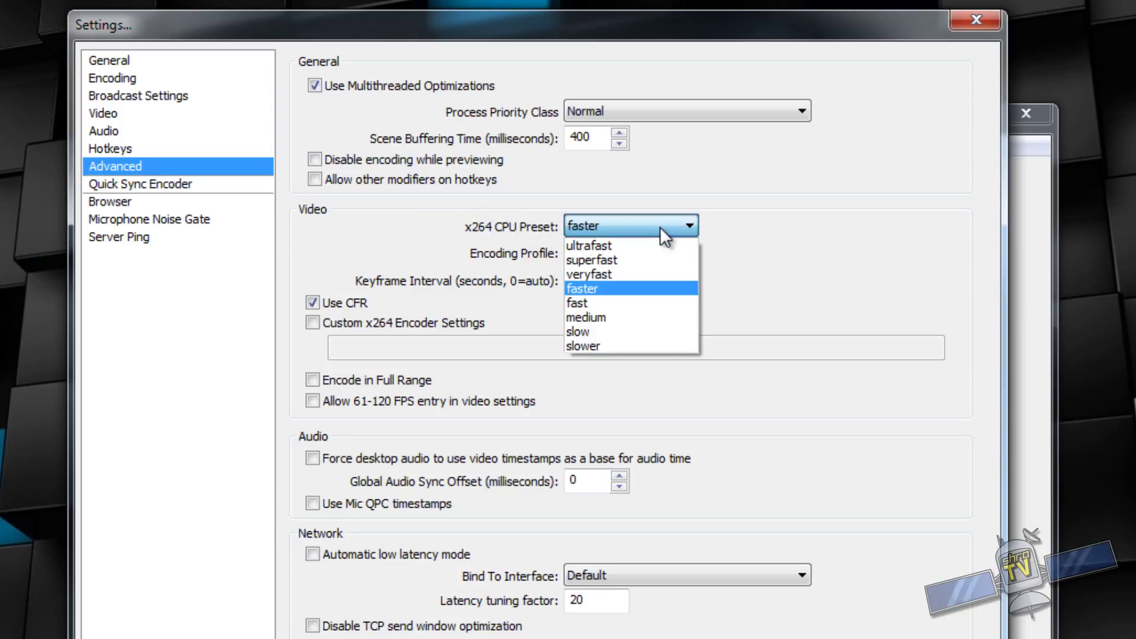
pyautogui.click(641, 274)
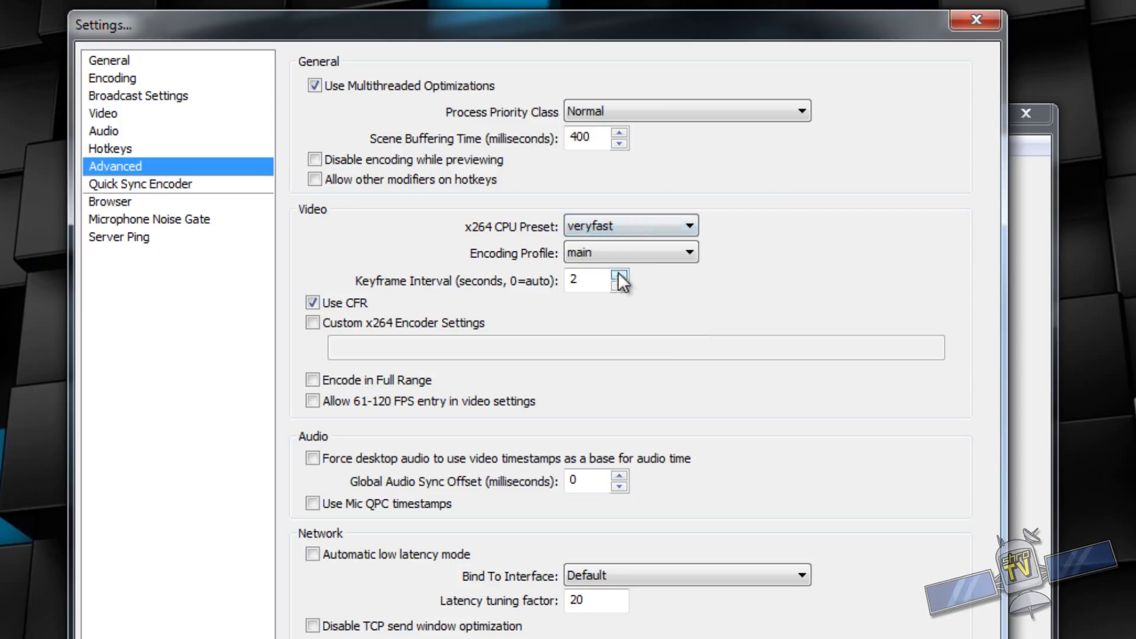
pyautogui.click(695, 223)
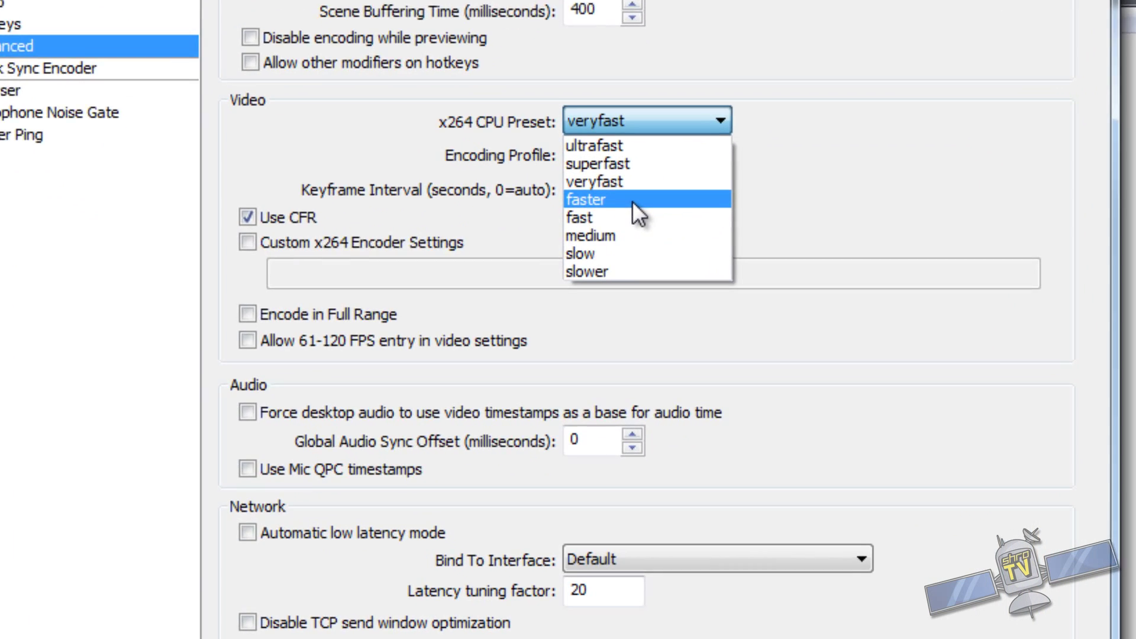
pyautogui.click(632, 201)
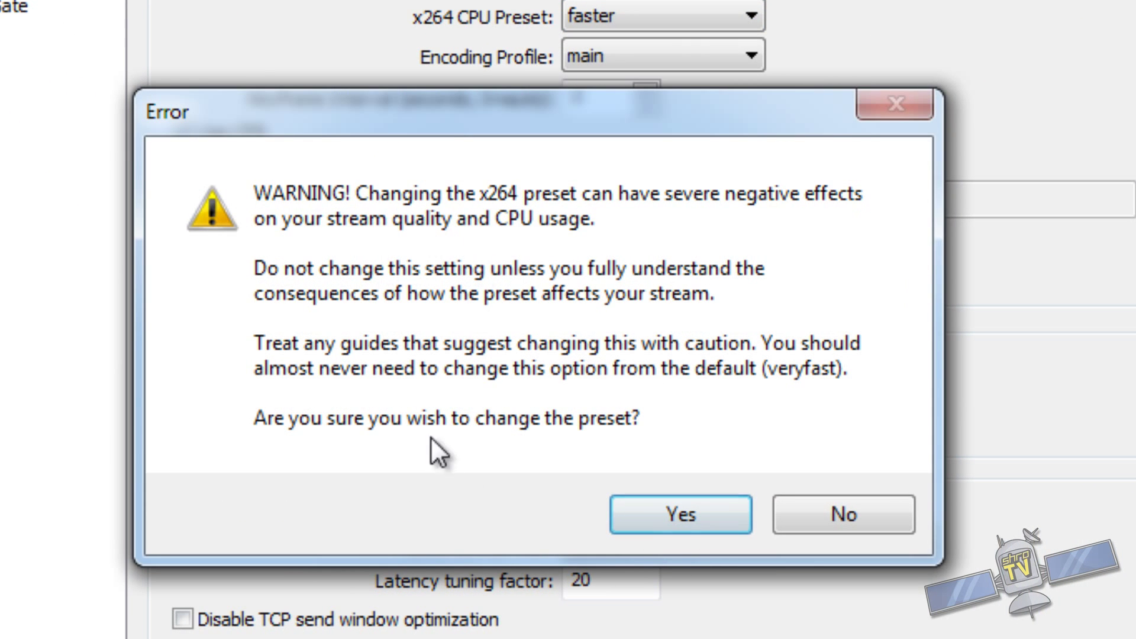
pyautogui.click(695, 514)
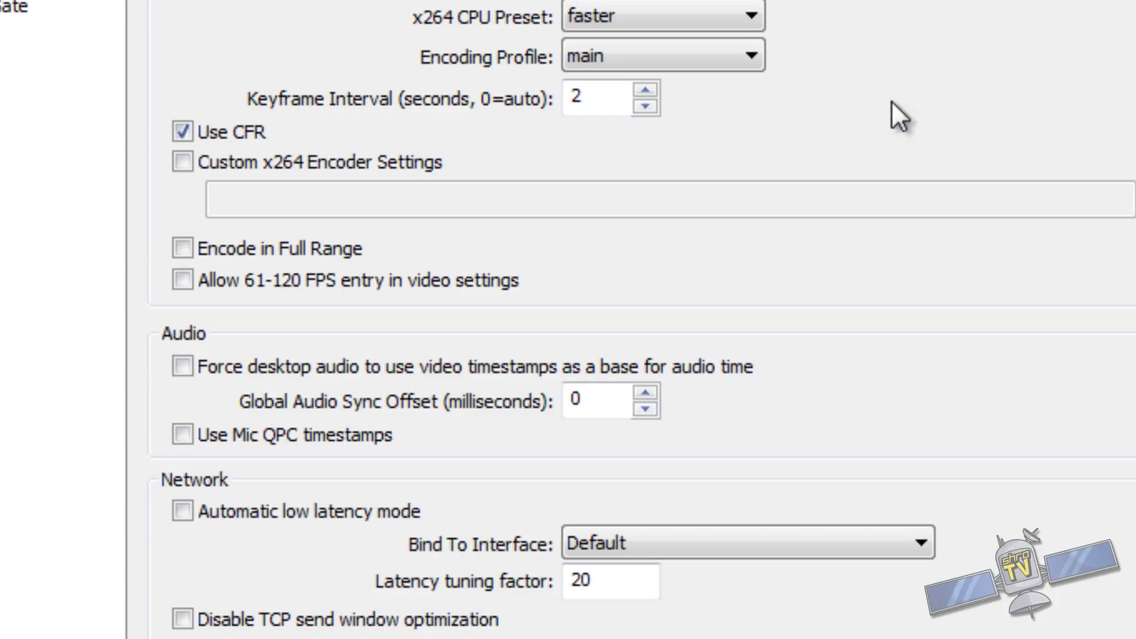
pyautogui.click(751, 9)
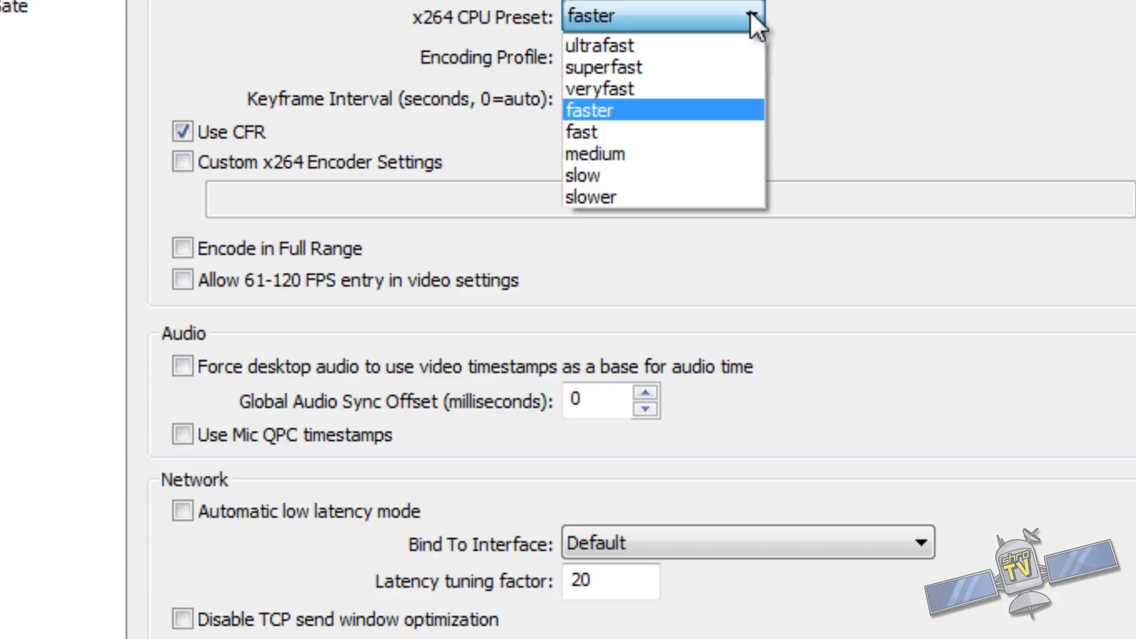
pyautogui.click(751, 11)
pyautogui.click(750, 10)
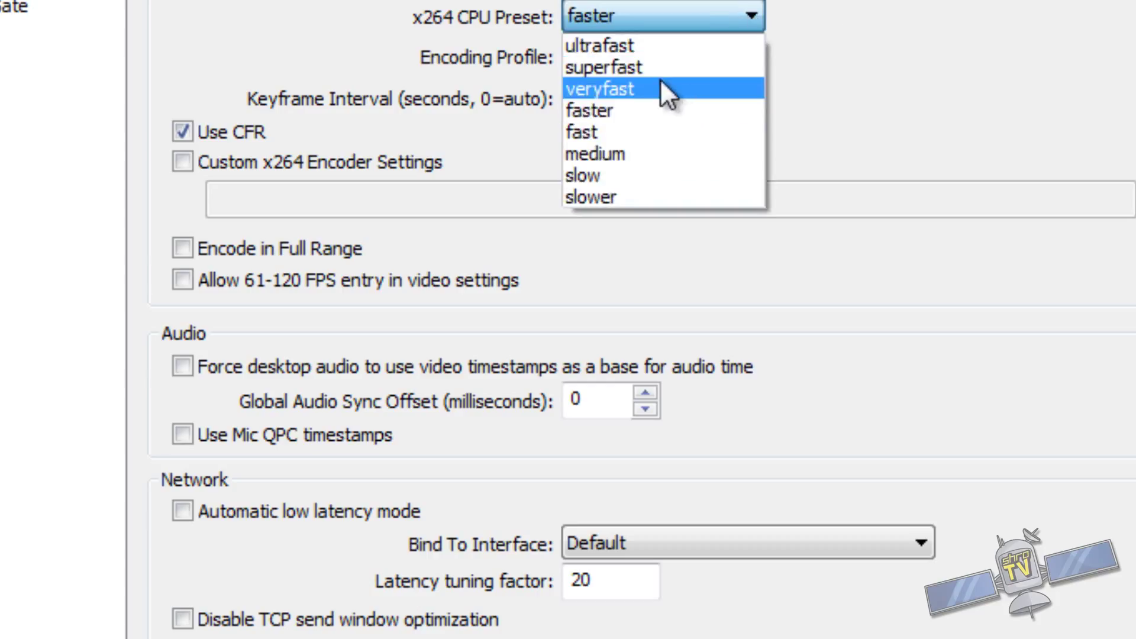
pyautogui.click(976, 36)
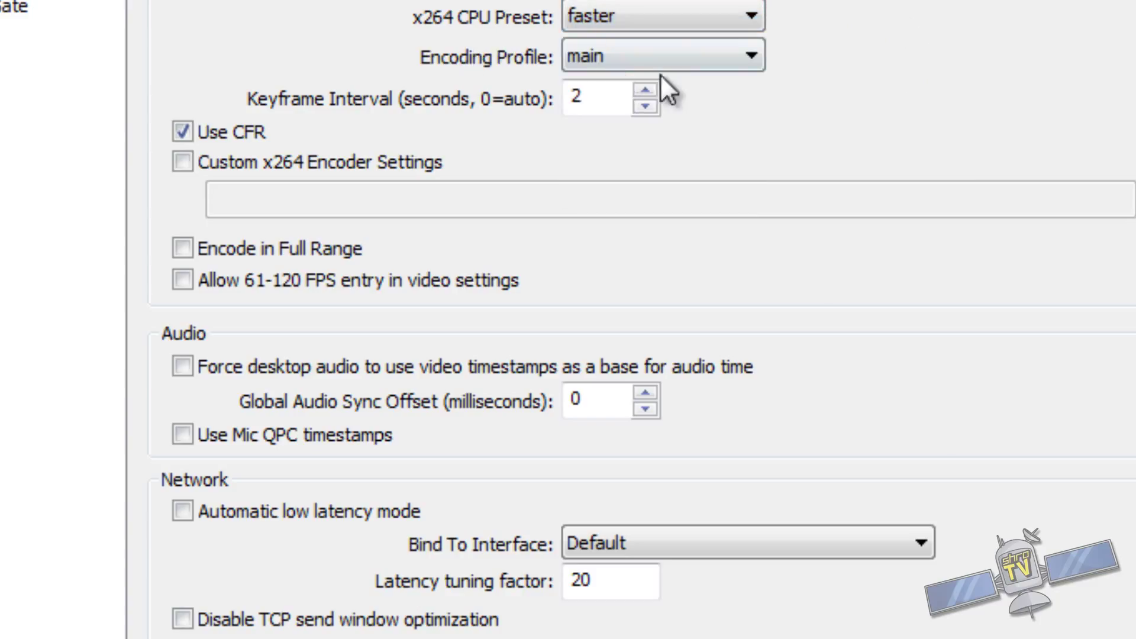
pyautogui.click(690, 59)
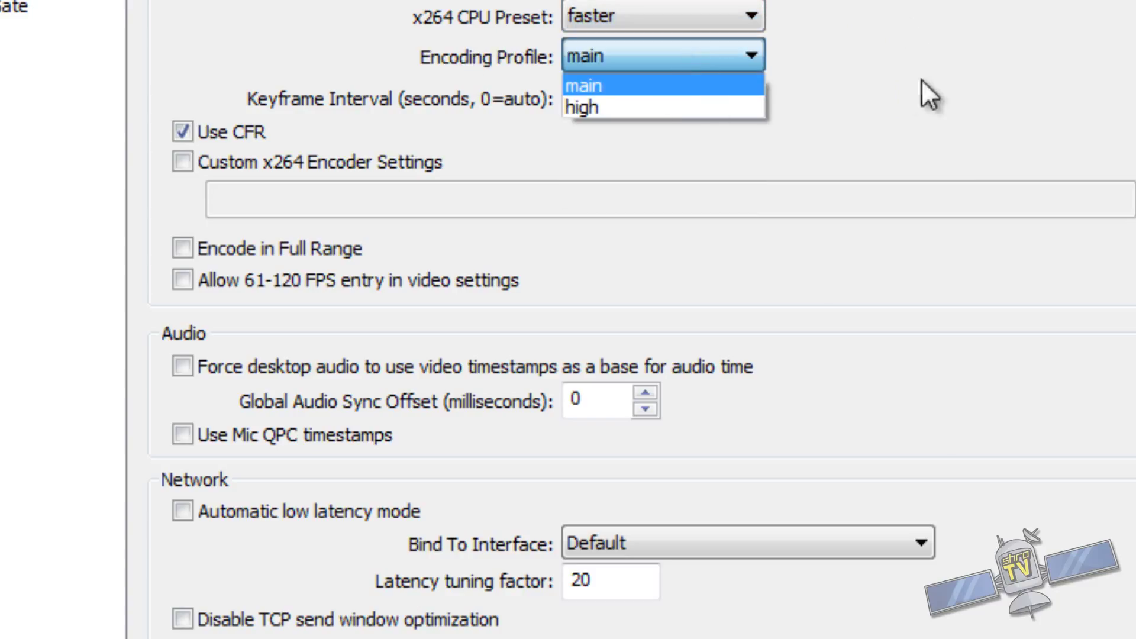
pyautogui.click(665, 92)
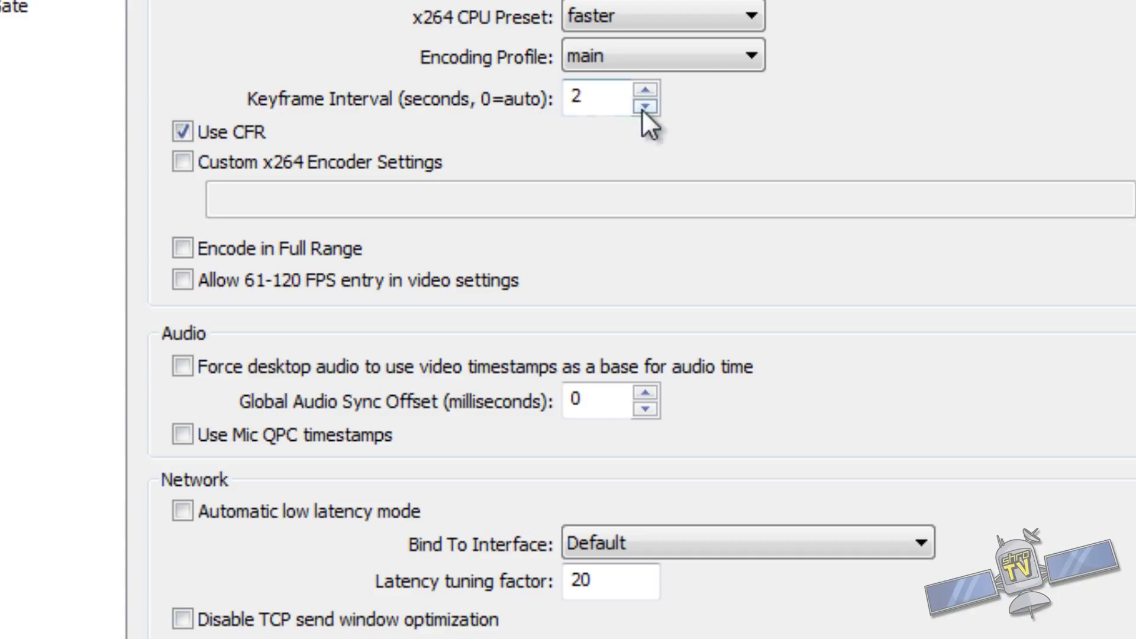
pyautogui.click(624, 98)
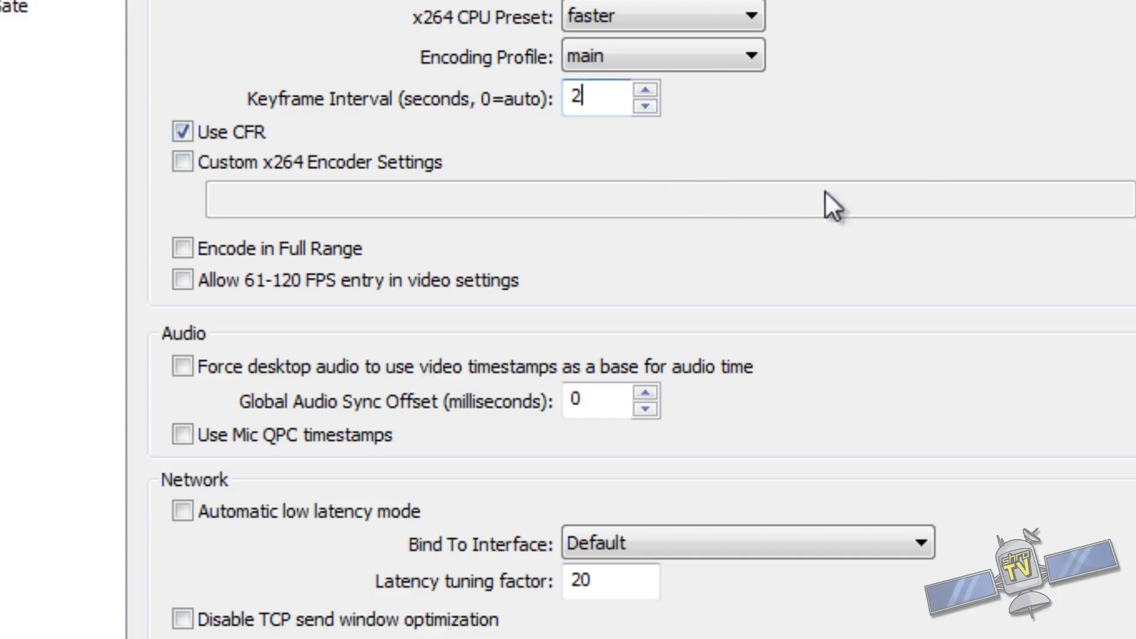
pyautogui.click(229, 165)
pyautogui.click(261, 190)
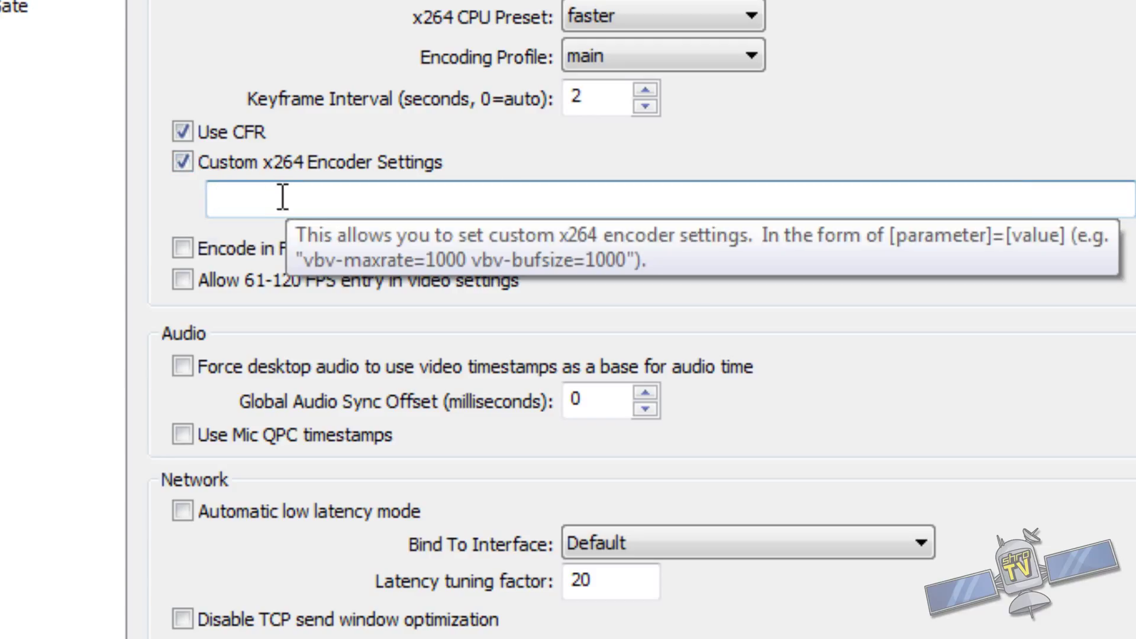
pyautogui.click(182, 160)
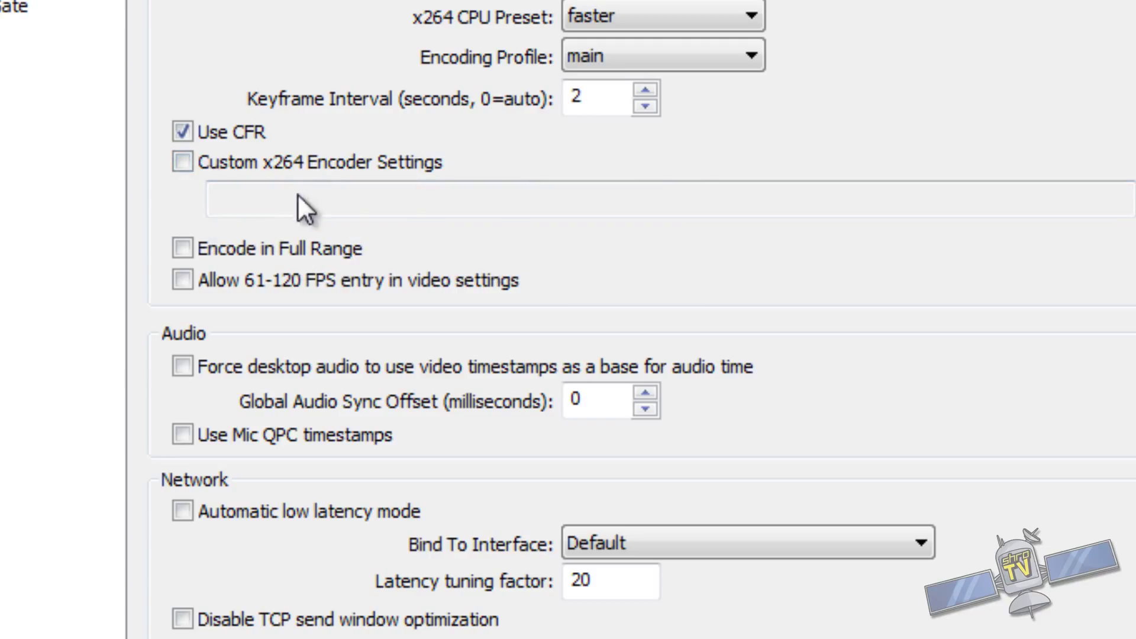
pyautogui.moveTo(637, 18)
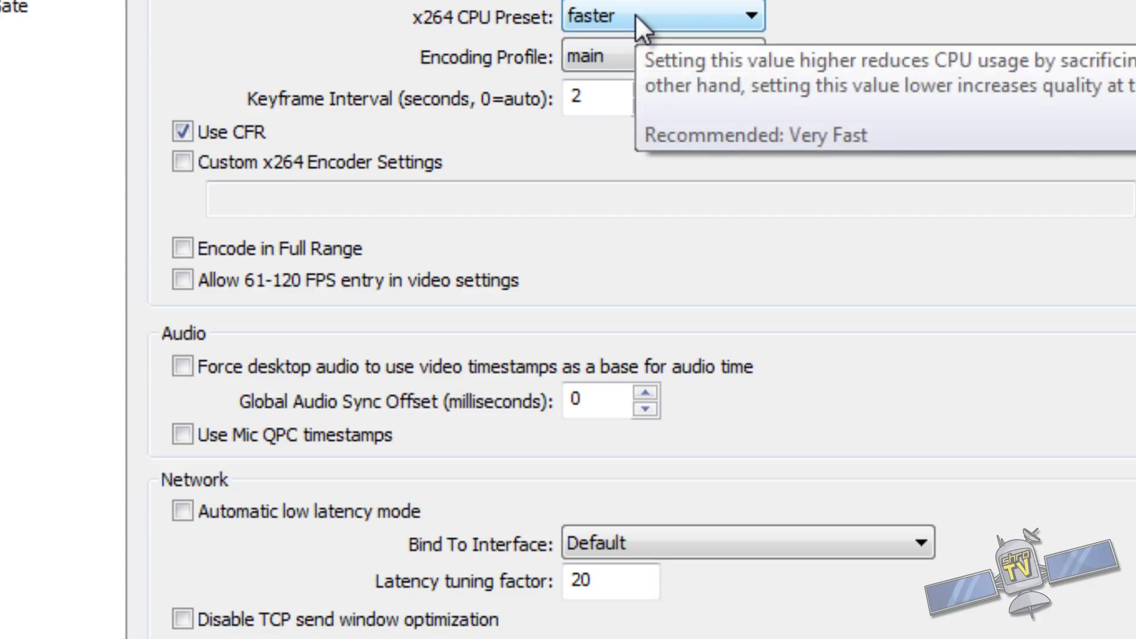
pyautogui.click(660, 15)
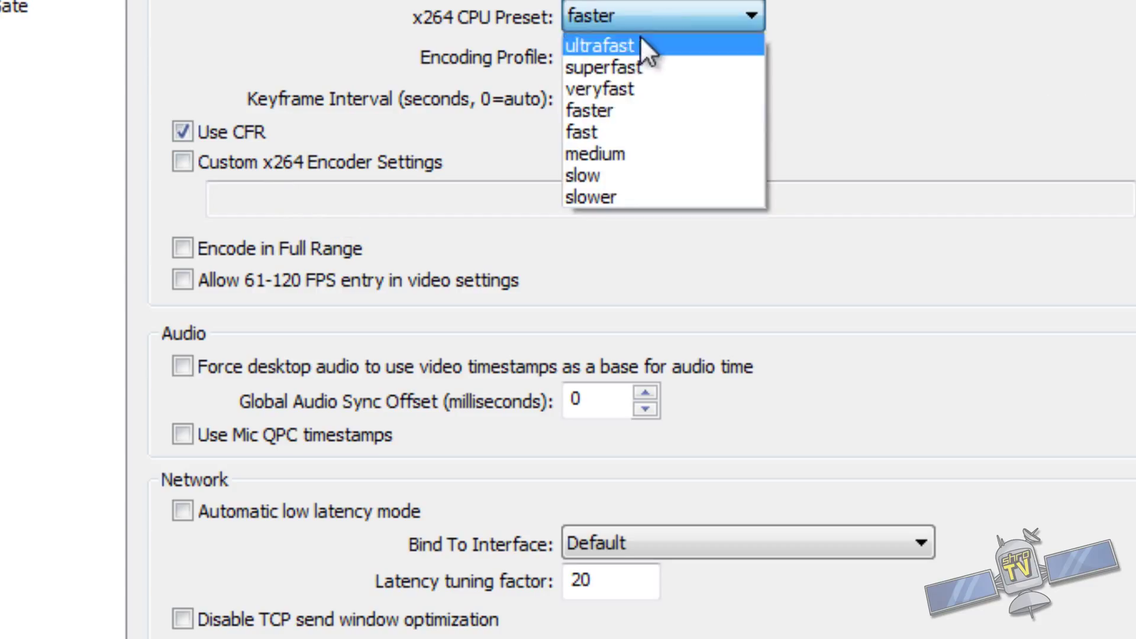
pyautogui.click(623, 89)
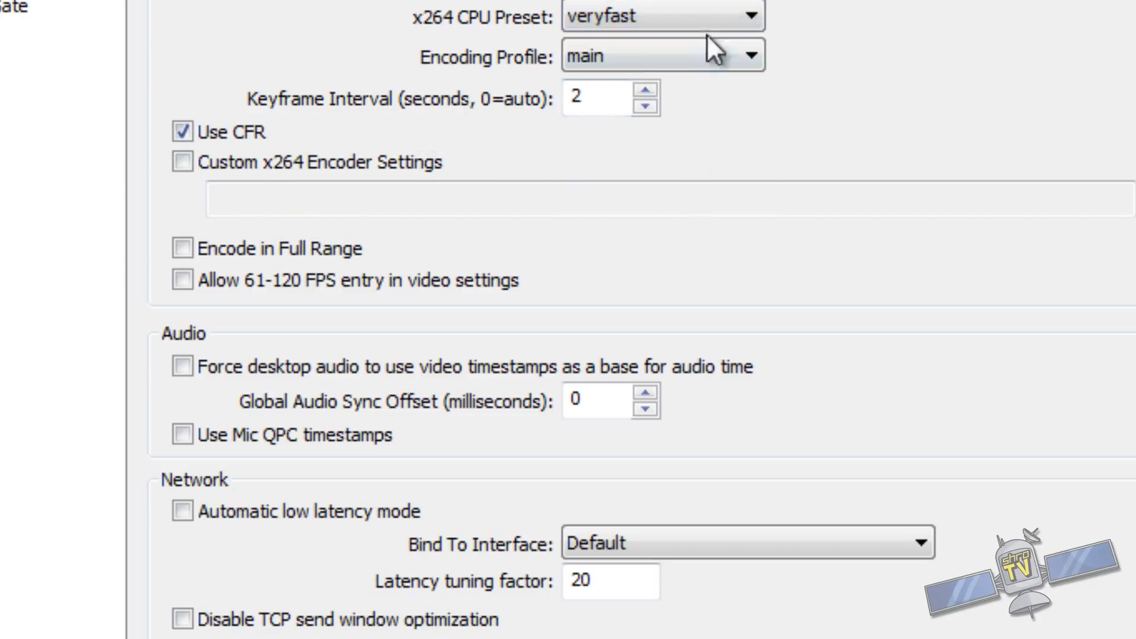
pyautogui.click(695, 20)
pyautogui.click(639, 110)
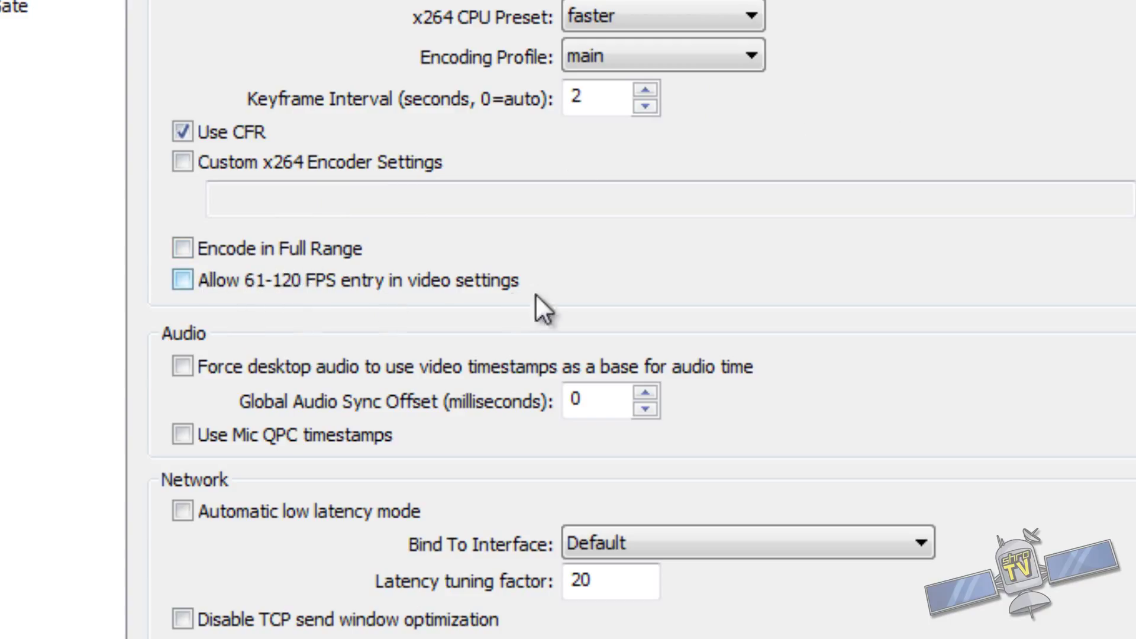
# Toggle Allow 61-120 FPS and Automatic low latency mode on and back off, leaving both disabled.
pyautogui.click(368, 287)
pyautogui.click(256, 288)
pyautogui.click(503, 513)
pyautogui.click(276, 509)
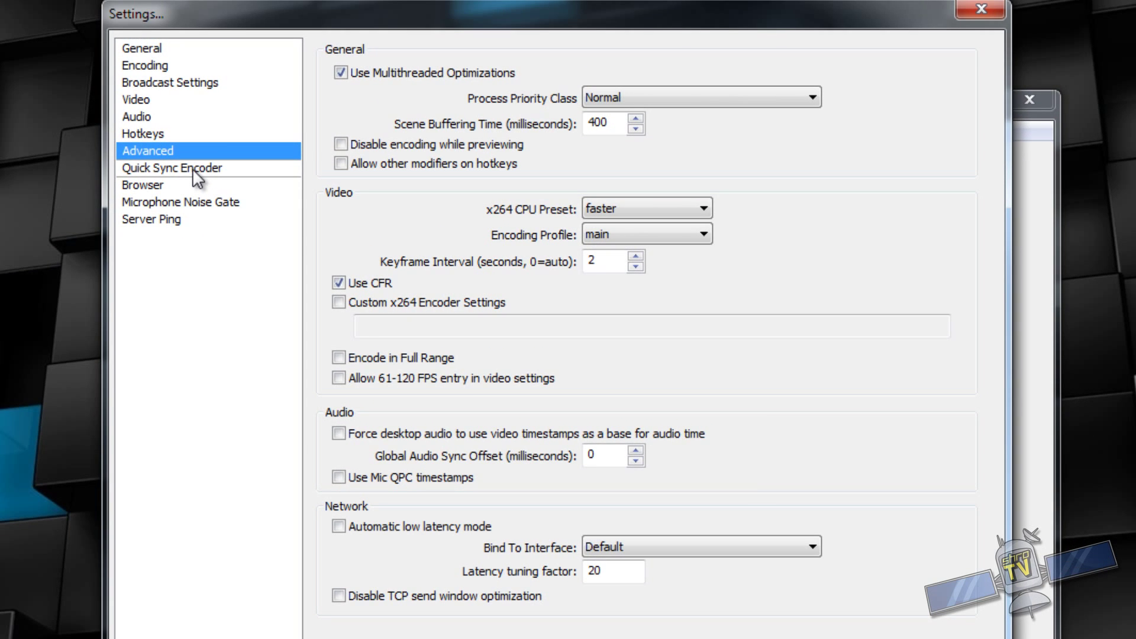
# Apply the pending changes at the prompt to reach the Quick Sync Encoder page showing CBR and TargetKbps 1000.
pyautogui.click(193, 168)
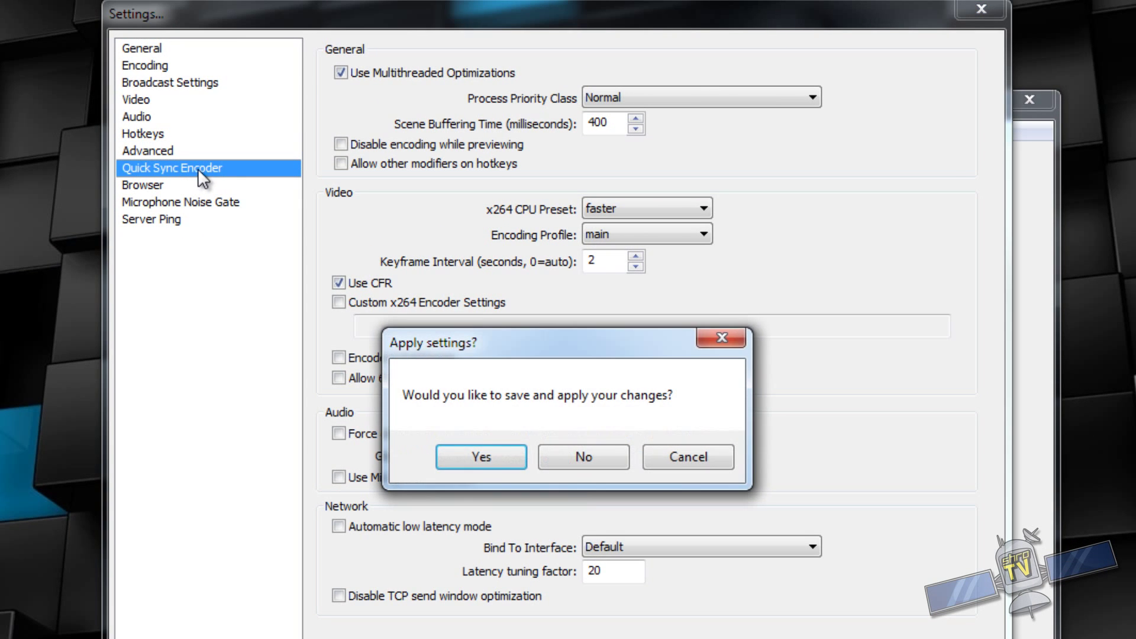
pyautogui.click(492, 461)
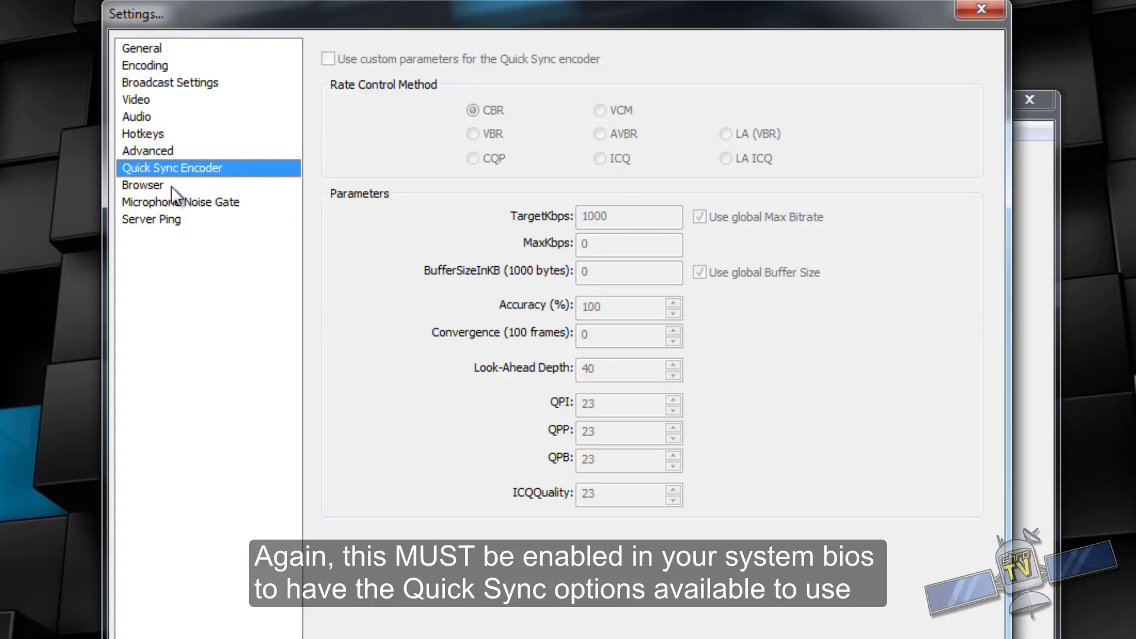
# Start the live mic level preview on the Microphone Noise Gate page and move Settings aside.
pyautogui.click(197, 202)
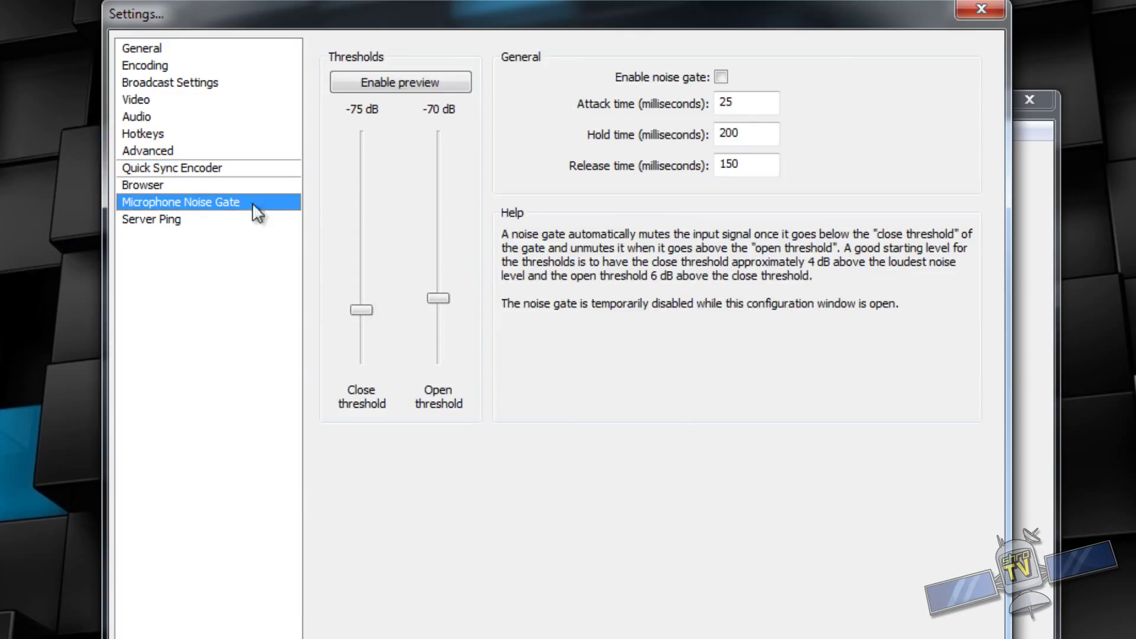
pyautogui.click(417, 79)
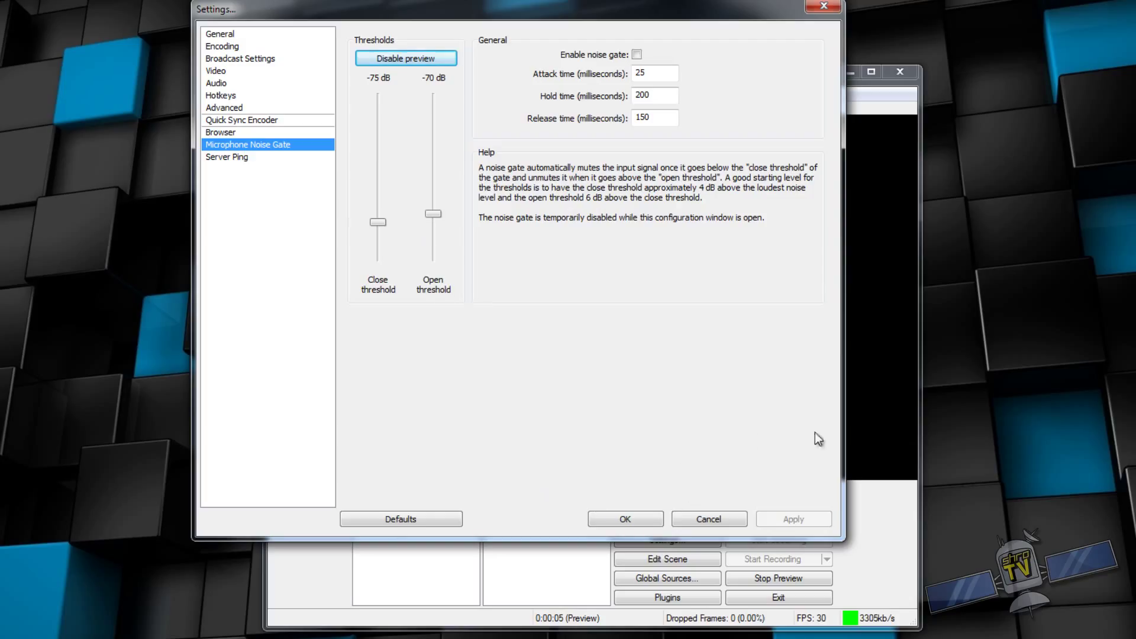
pyautogui.moveTo(710, 5); pyautogui.dragTo(365, 15)
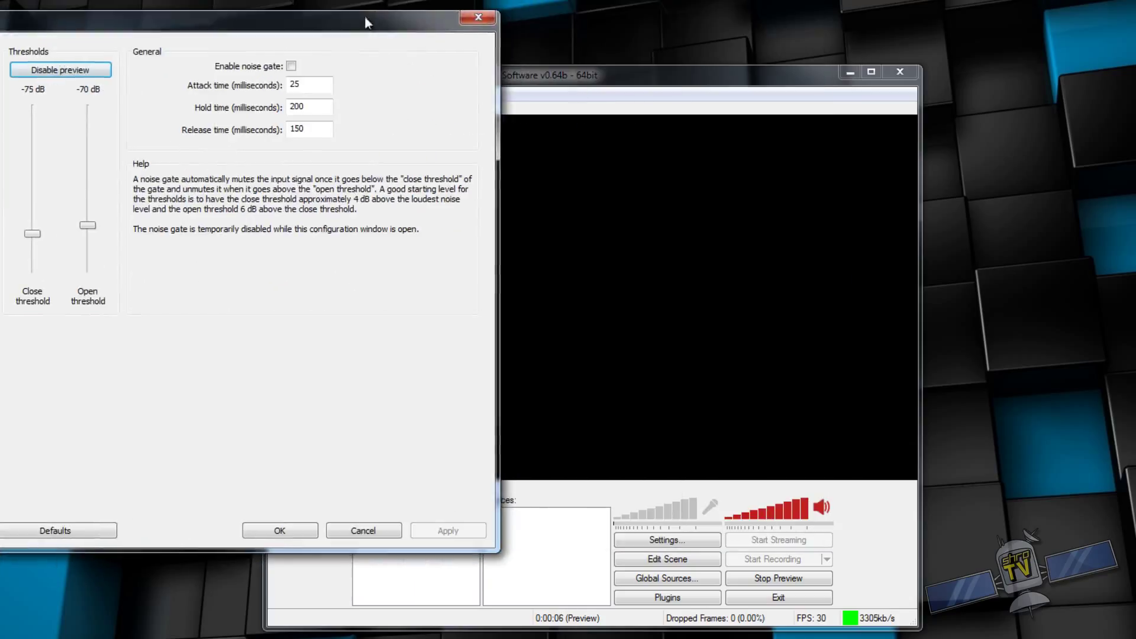
pyautogui.click(713, 512)
# Close Settings, unmute the microphone at full volume, and reopen Settings from the menu.
pyautogui.click(376, 530)
pyautogui.click(690, 520)
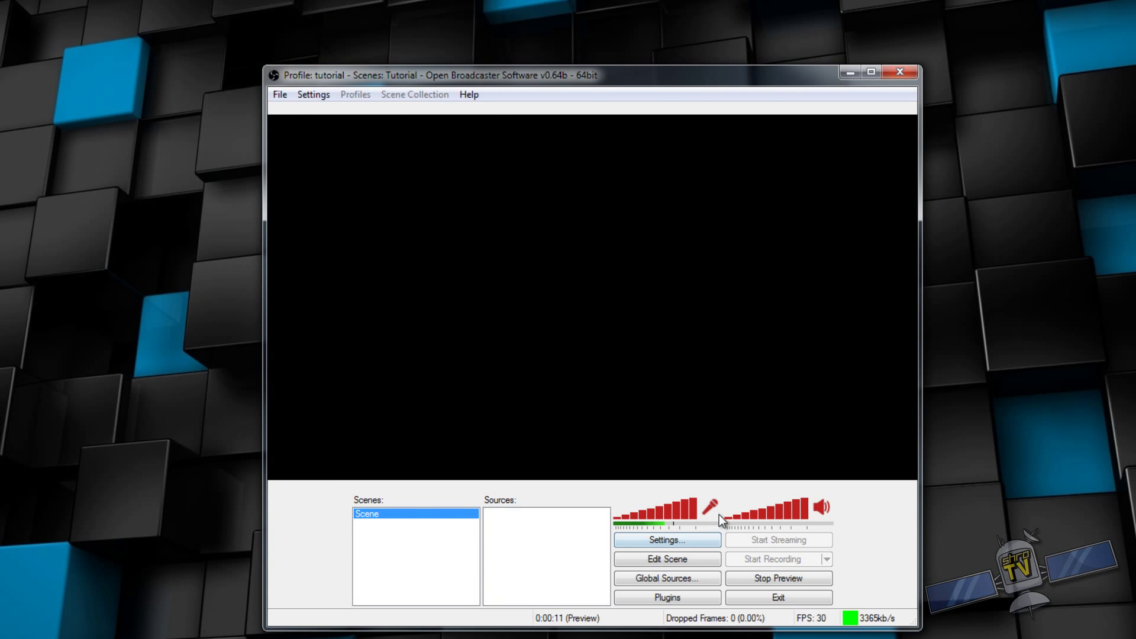
pyautogui.click(320, 94)
pyautogui.click(338, 112)
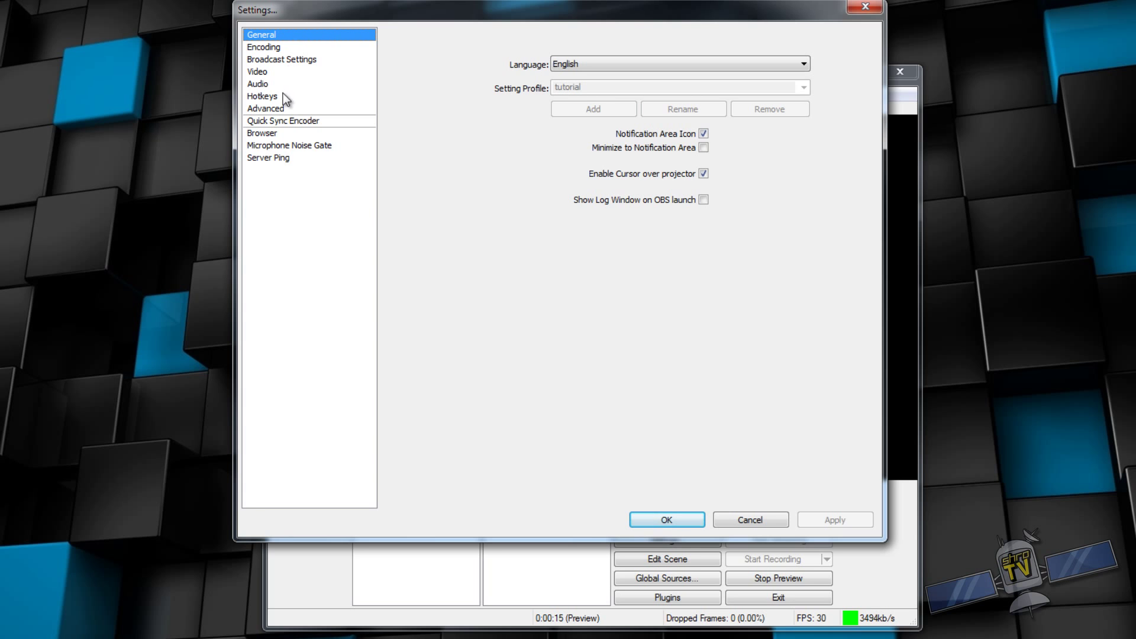
# Raise the noise gate thresholds to test the mic, reaching about -46 dB close and -40 dB open.
pyautogui.click(285, 145)
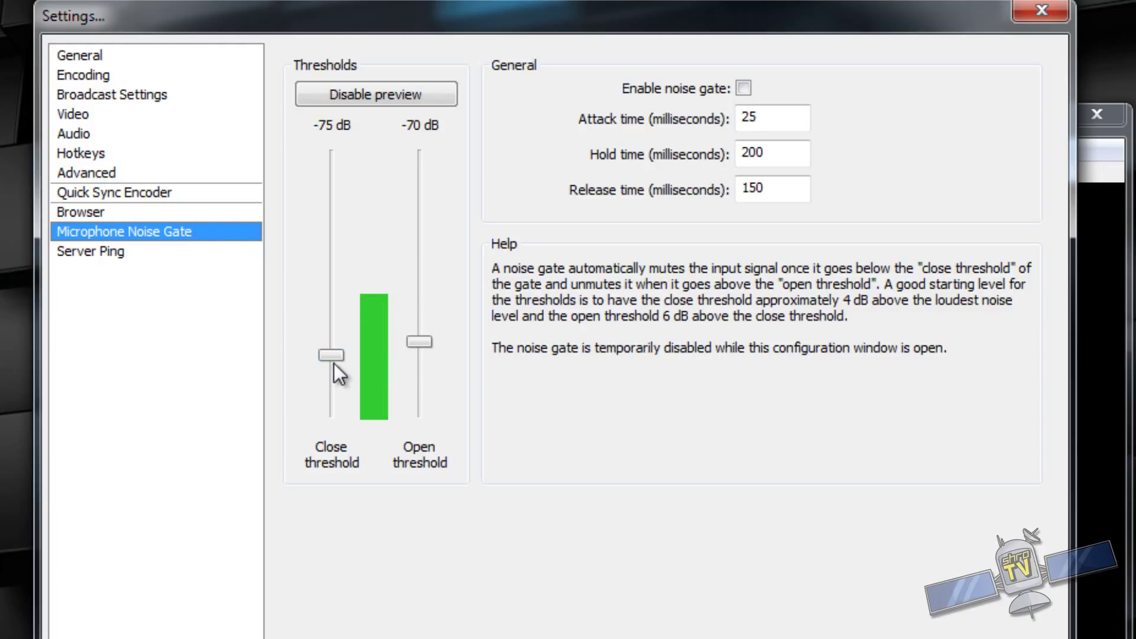
pyautogui.moveTo(331, 357); pyautogui.dragTo(326, 286)
pyautogui.moveTo(418, 345); pyautogui.dragTo(413, 256)
pyautogui.moveTo(330, 287); pyautogui.dragTo(332, 276)
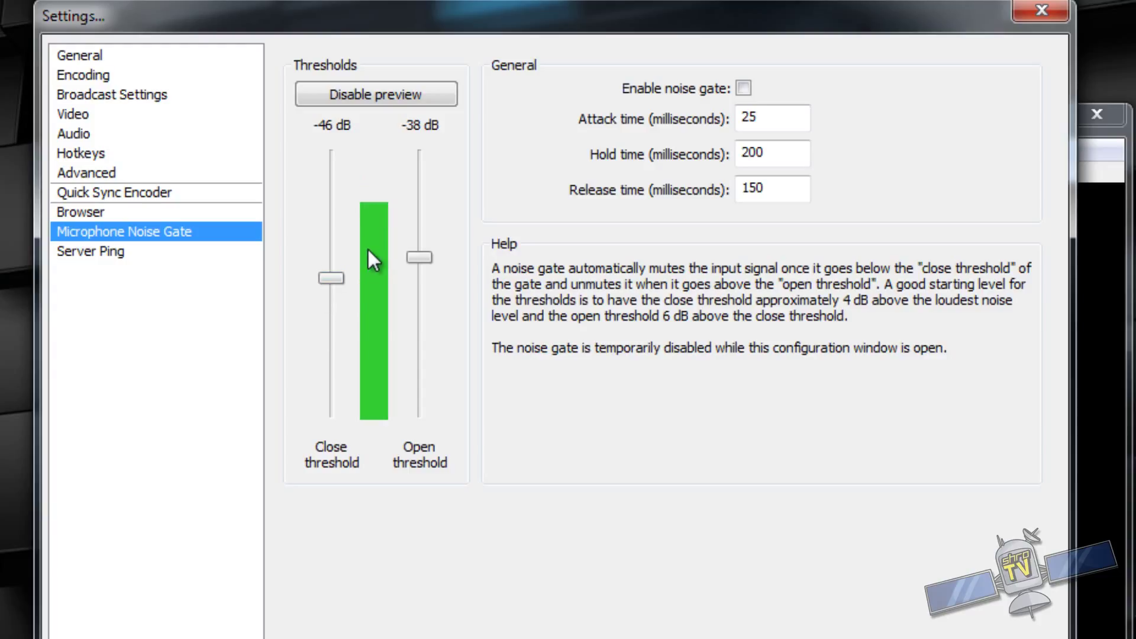
pyautogui.moveTo(428, 259); pyautogui.dragTo(425, 265)
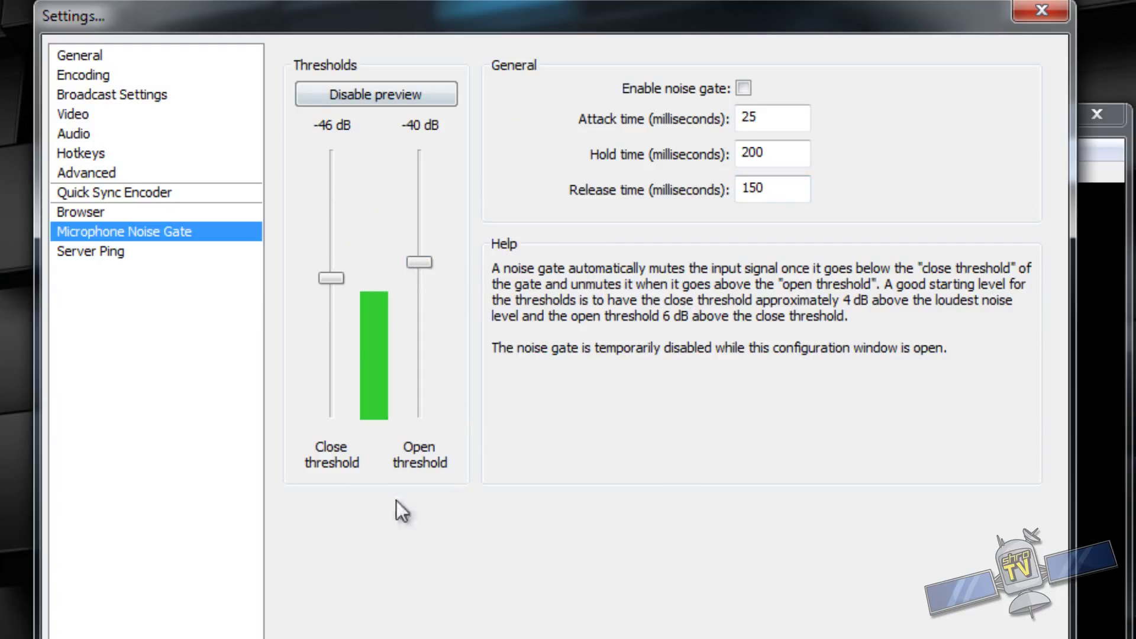
# Lower the thresholds to -76 dB close and -71 dB open, then stop the live preview.
pyautogui.moveTo(338, 280); pyautogui.dragTo(343, 360)
pyautogui.moveTo(416, 260); pyautogui.dragTo(421, 348)
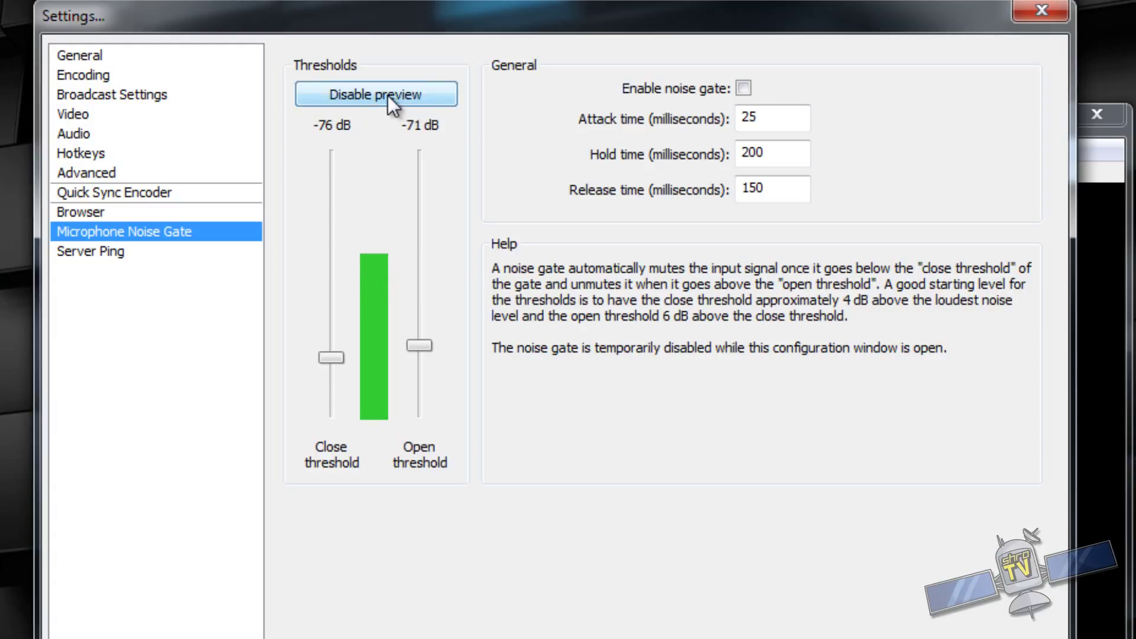
pyautogui.click(407, 98)
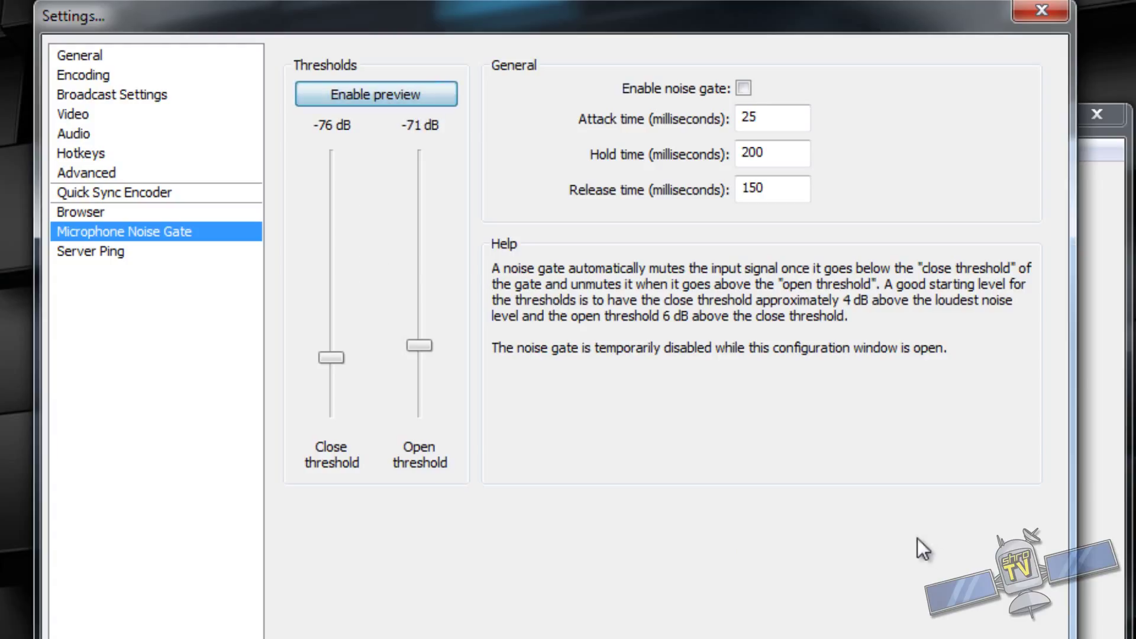
# Review the Browser settings and ping times for the US: Ashburn, VA and US: New York, NY servers.
pyautogui.click(90, 209)
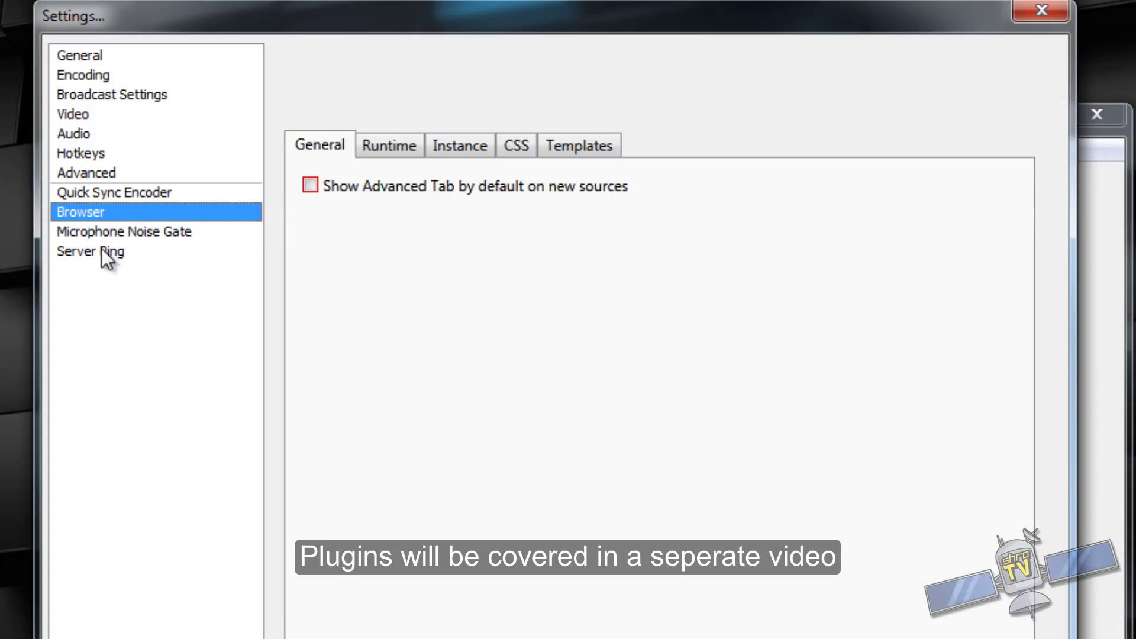
pyautogui.click(101, 254)
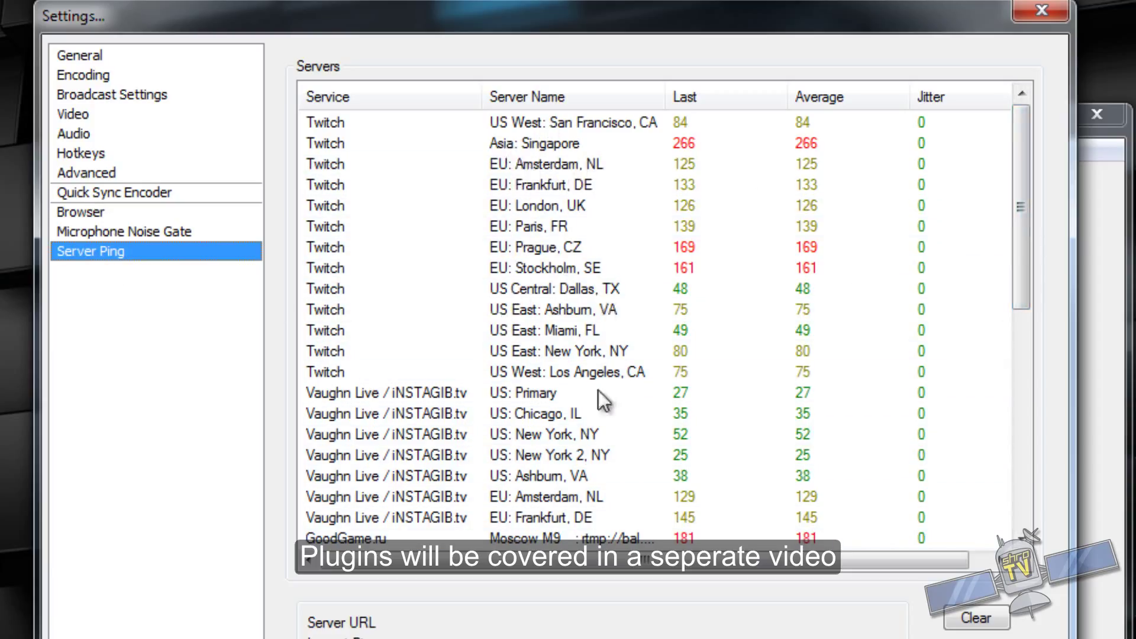
pyautogui.click(570, 477)
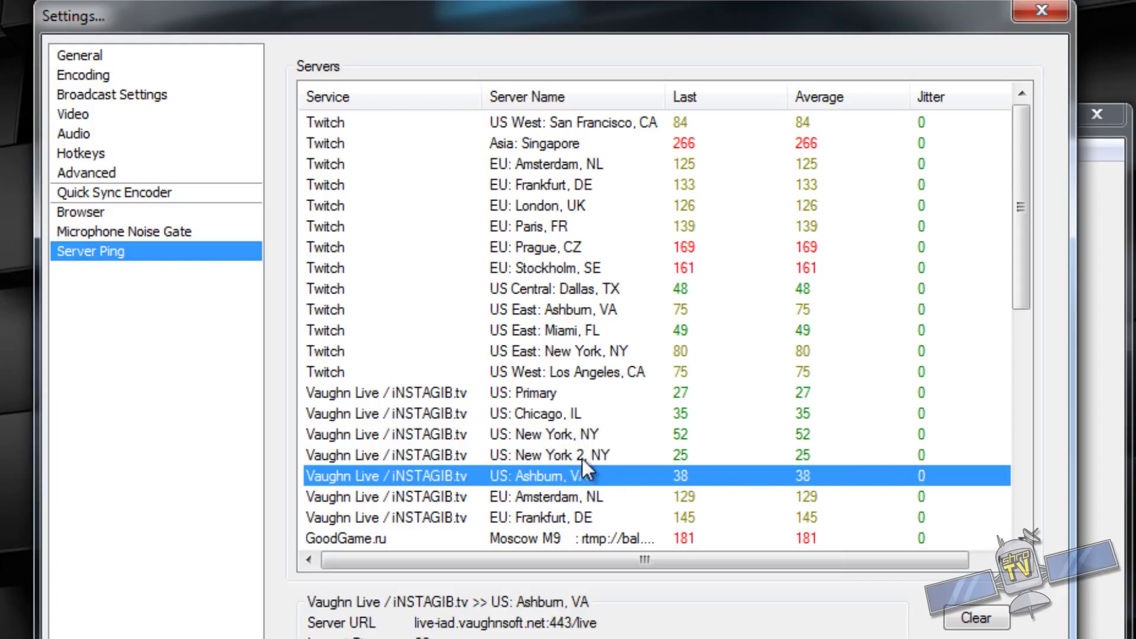
pyautogui.click(573, 435)
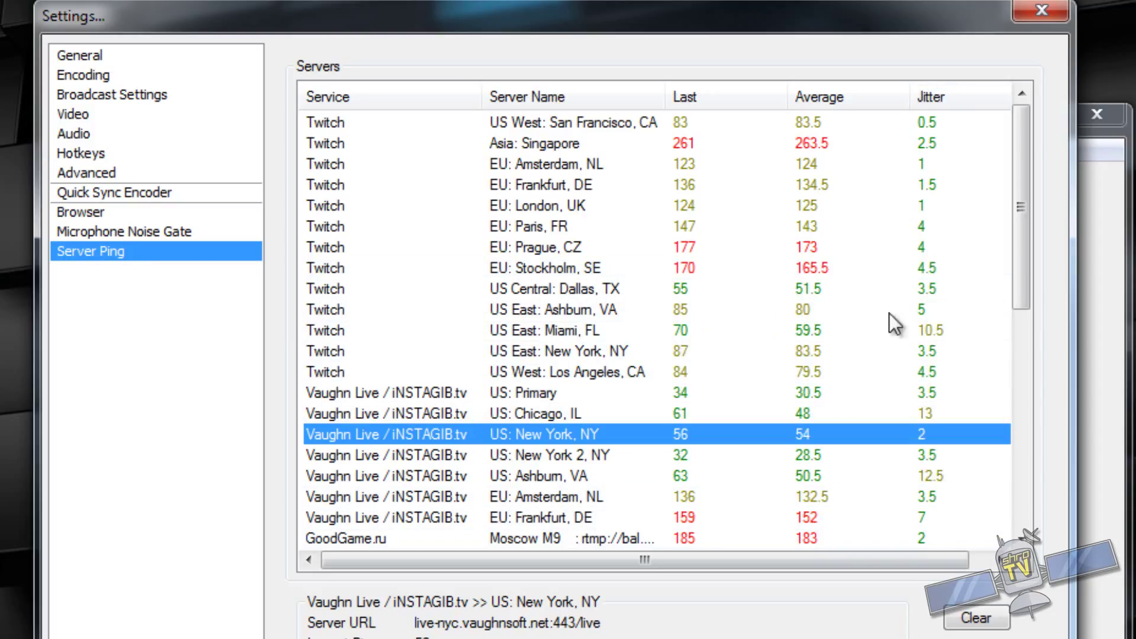
# Step back through Microphone Noise Gate and Browser to the General settings page.
pyautogui.click(114, 234)
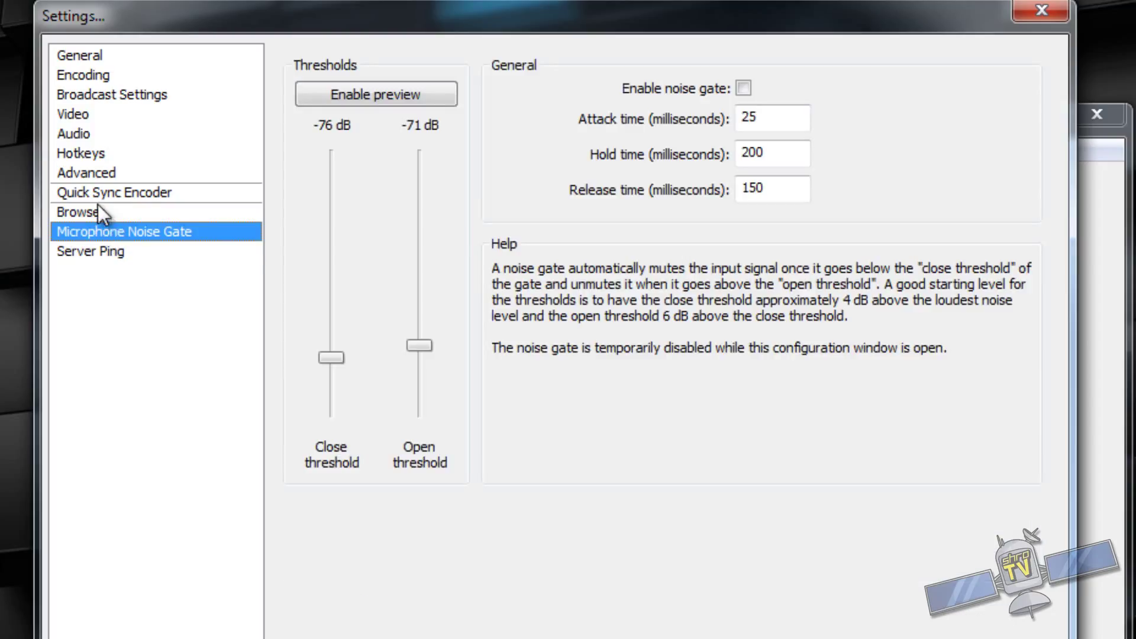
pyautogui.click(103, 213)
pyautogui.click(99, 57)
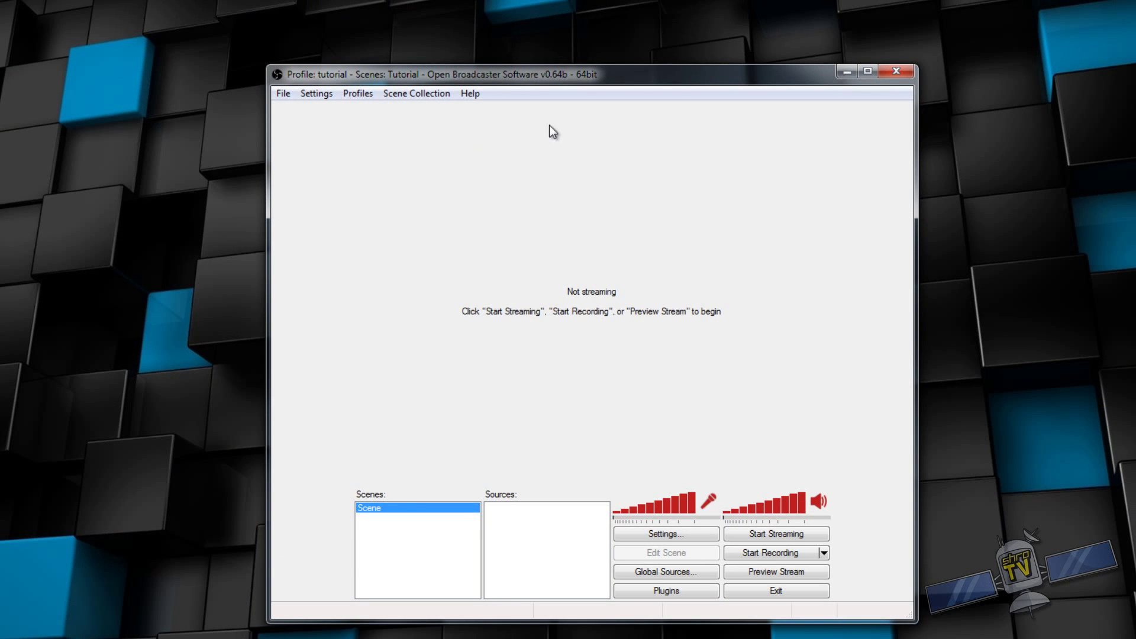
# Nudge the main window up and right, reopen Settings once more, and cancel without further changes.
pyautogui.moveTo(535, 73); pyautogui.dragTo(559, 31)
pyautogui.click(709, 488)
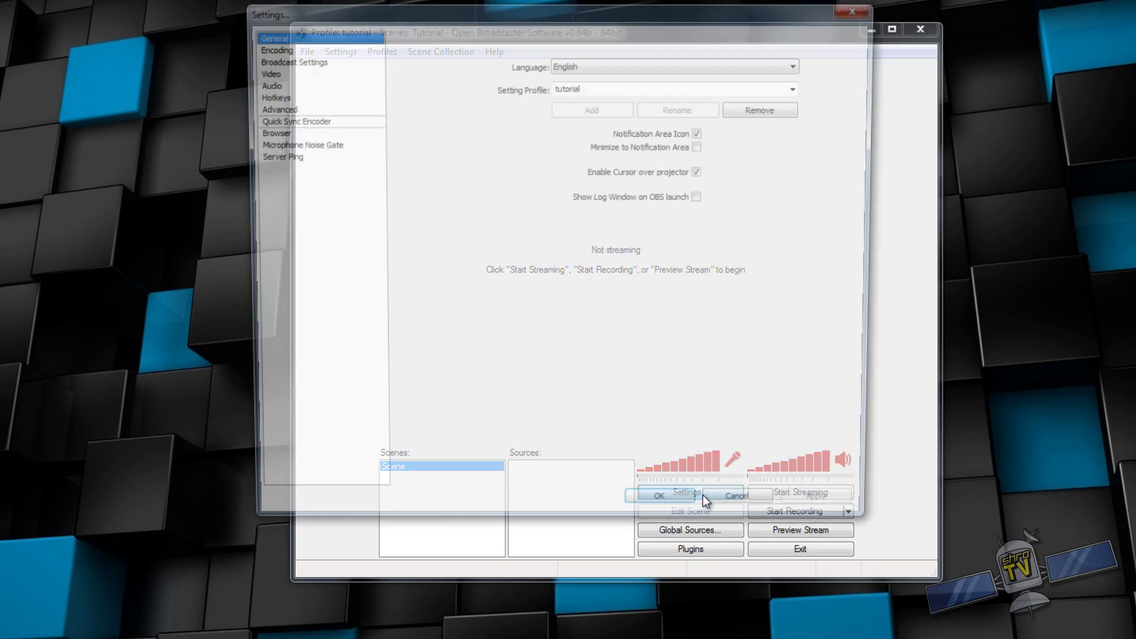
pyautogui.click(742, 510)
pyautogui.click(345, 52)
pyautogui.click(350, 70)
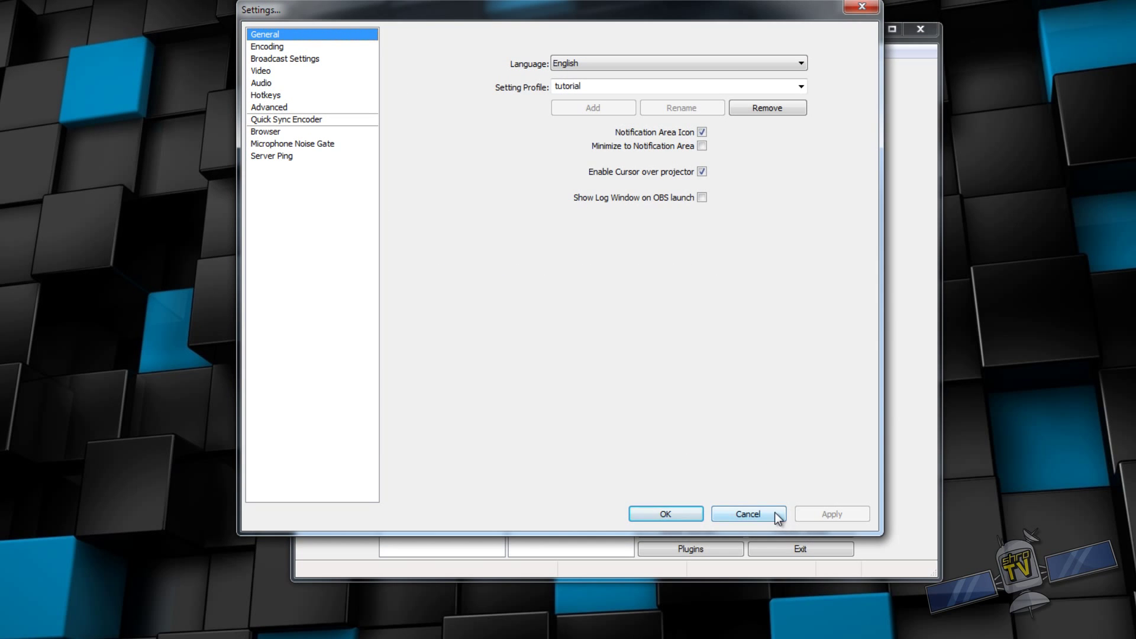
pyautogui.click(776, 512)
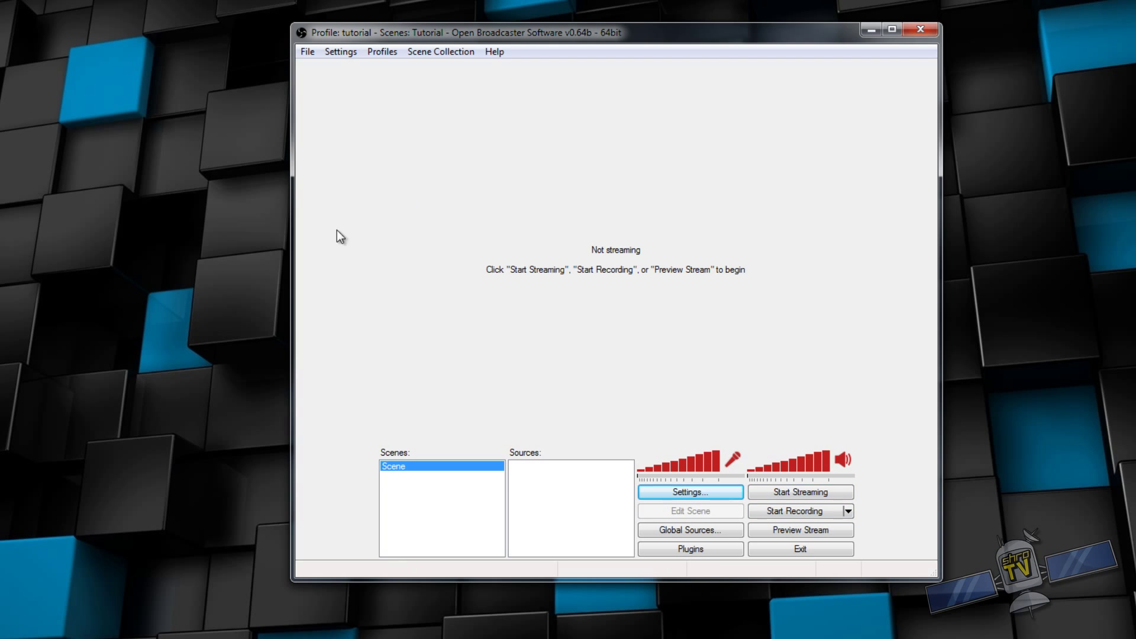